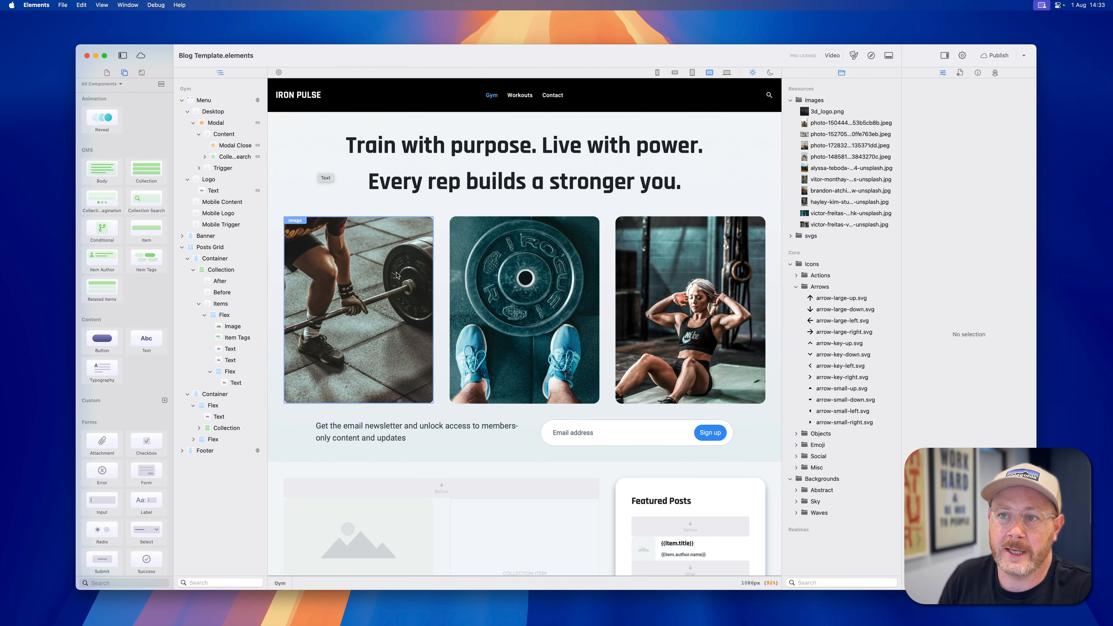
# Look over the Gym page's sections and the filter settings of its posts collection.
pyautogui.scroll(-2, 403, 276)
pyautogui.scroll(-5, 404, 276)
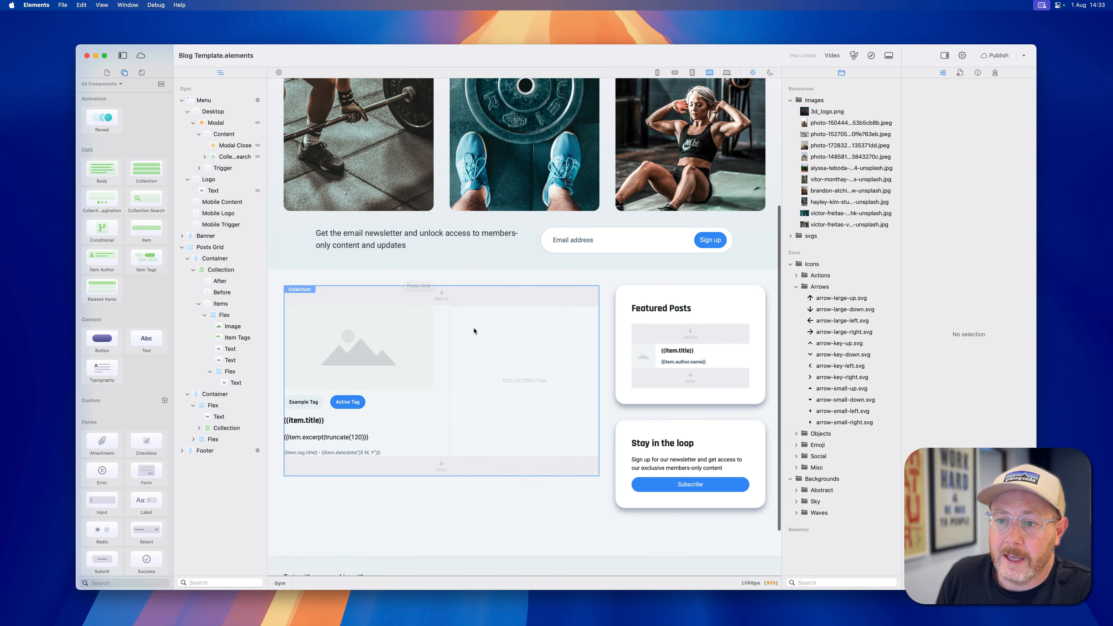
pyautogui.click(442, 361)
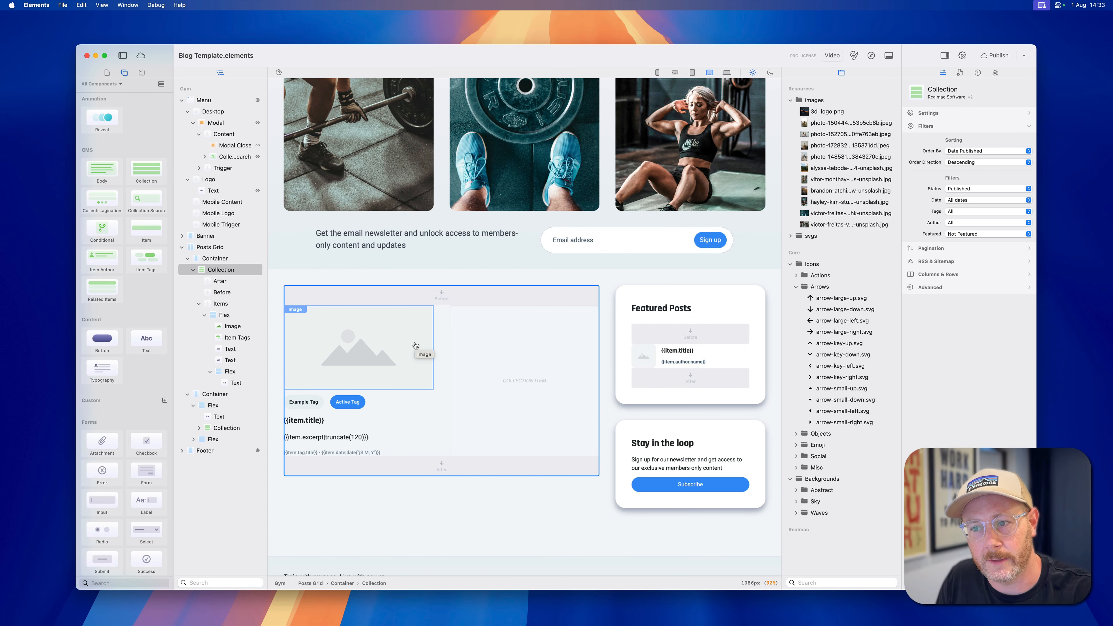
pyautogui.scroll(5, 416, 345)
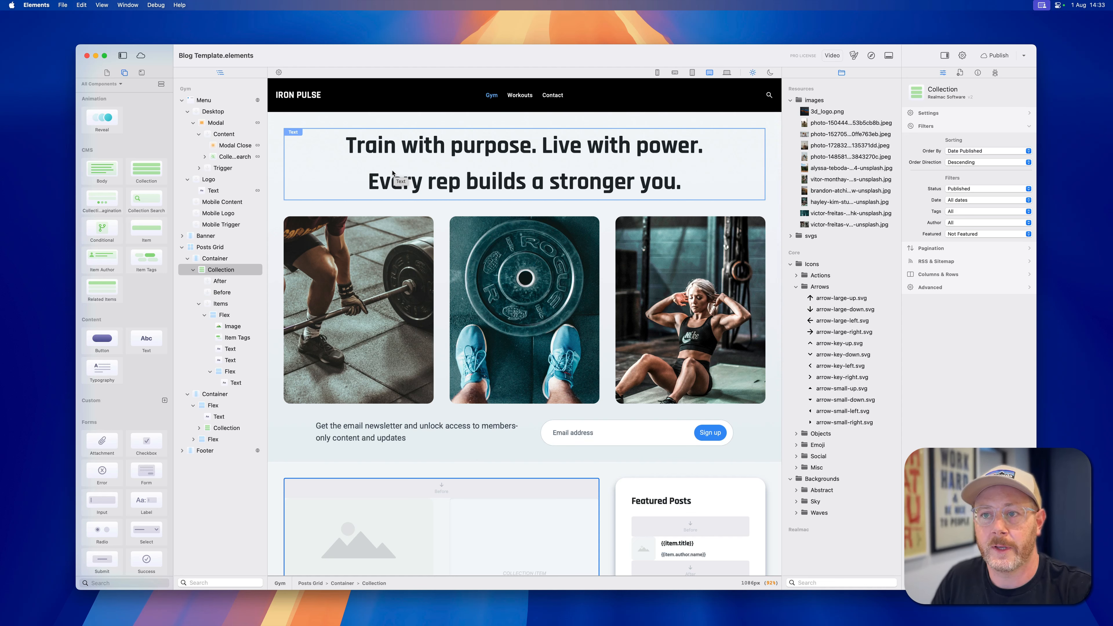
# Add a CMS Item component to the menu's Logo area so that it wraps the IRON PULSE logo text.
pyautogui.click(310, 99)
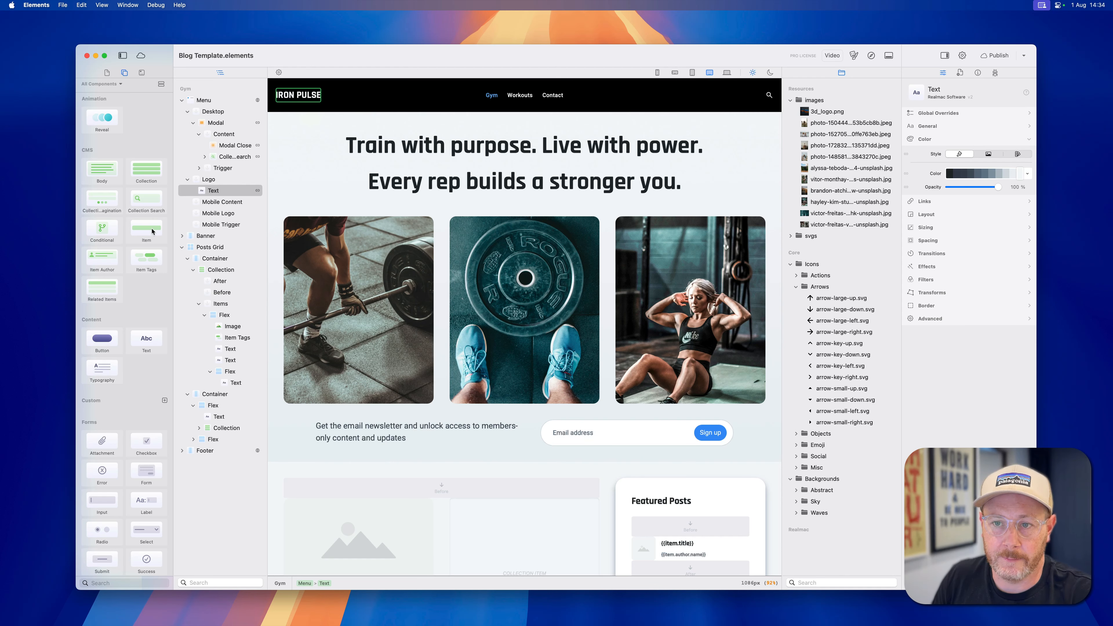
pyautogui.moveTo(152, 231); pyautogui.dragTo(216, 192)
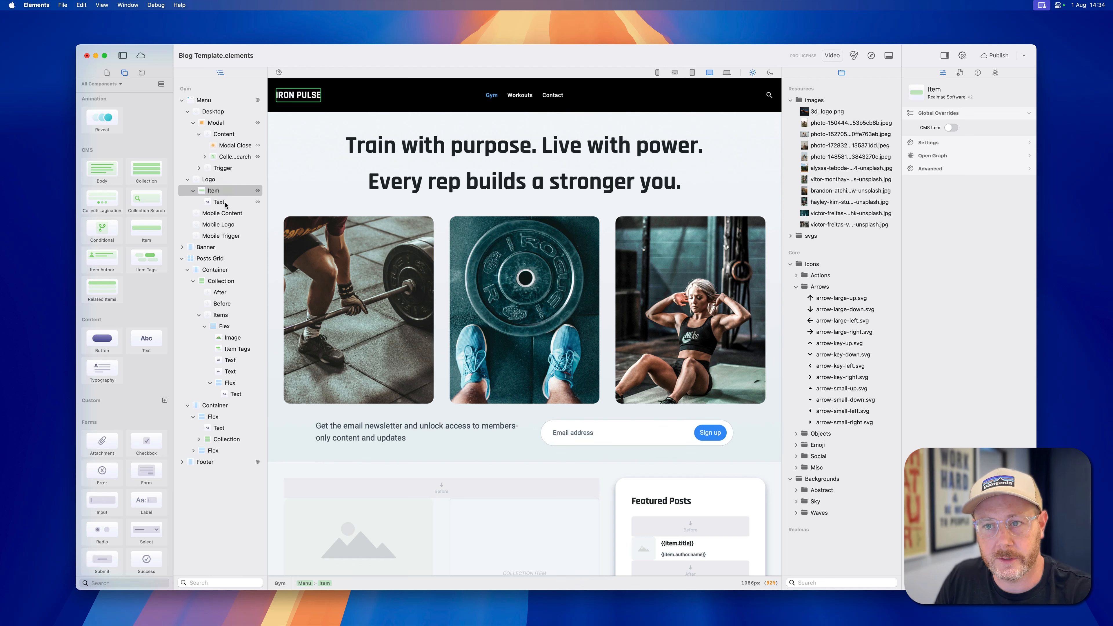
pyautogui.doubleClick(214, 190)
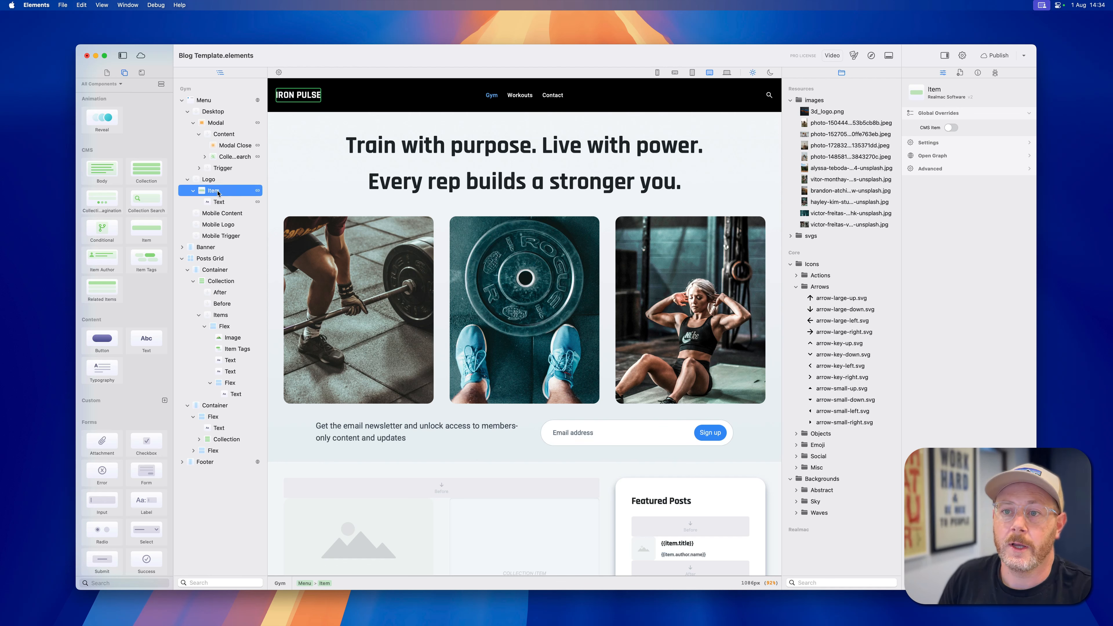
pyautogui.click(204, 192)
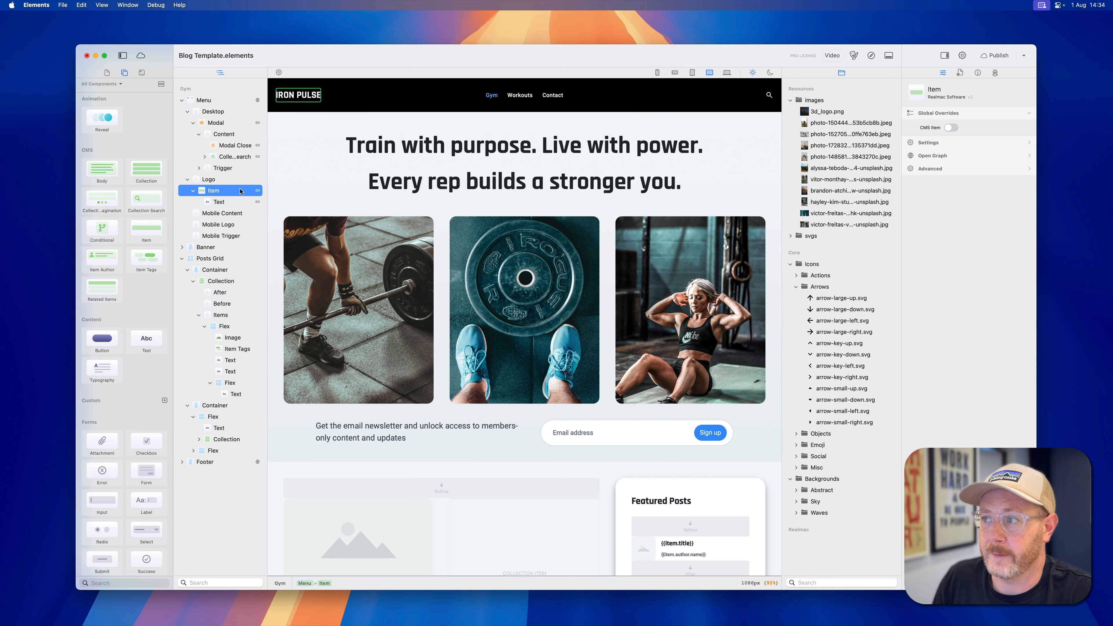
# Link the logo Item's source to the site-info.md page in the cms globals folder.
pyautogui.click(931, 143)
pyautogui.click(964, 140)
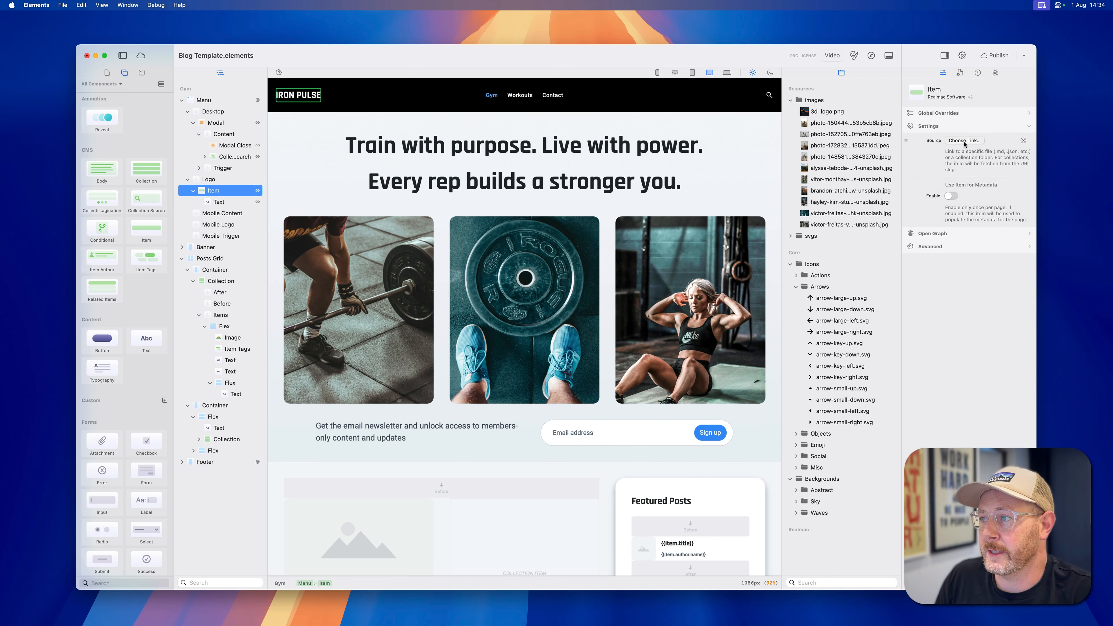
pyautogui.click(471, 265)
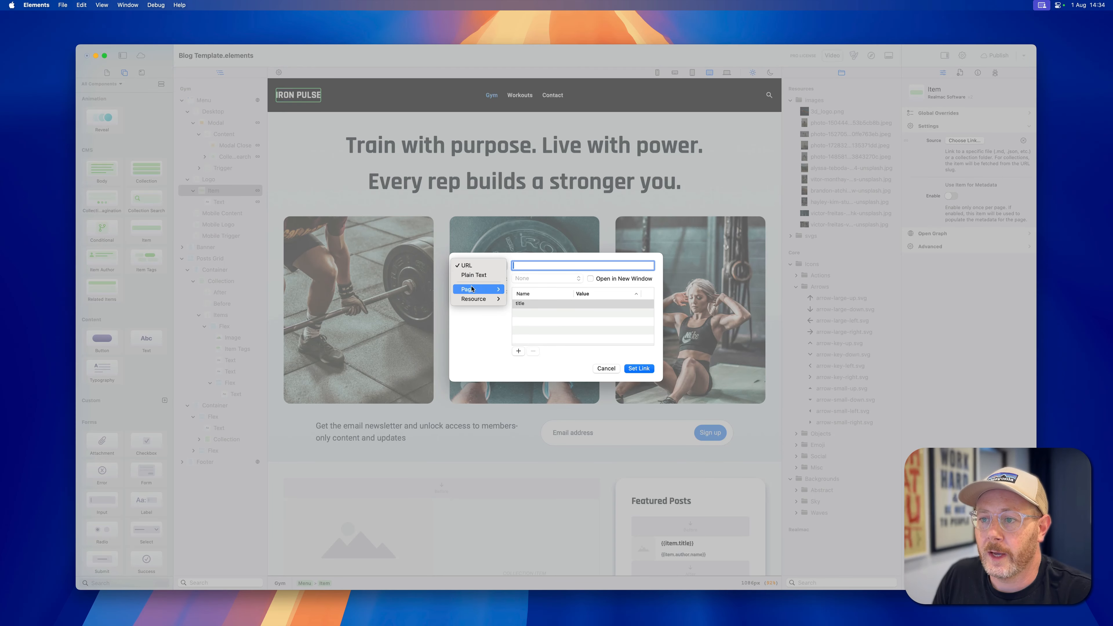
pyautogui.moveTo(475, 289)
pyautogui.moveTo(538, 329)
pyautogui.moveTo(585, 328)
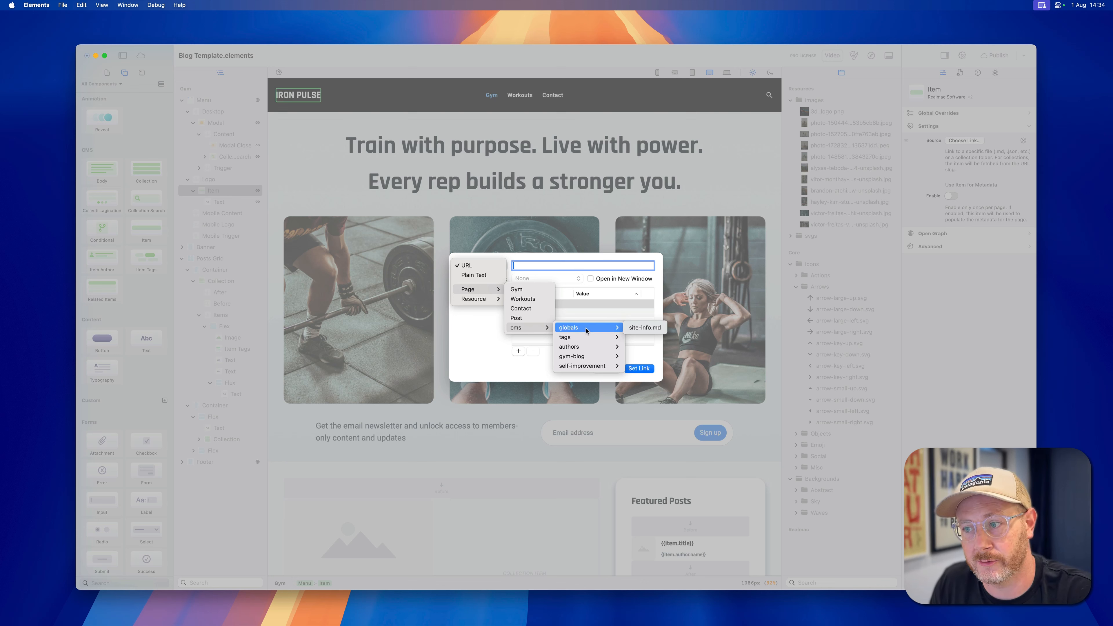
pyautogui.click(649, 329)
pyautogui.click(645, 370)
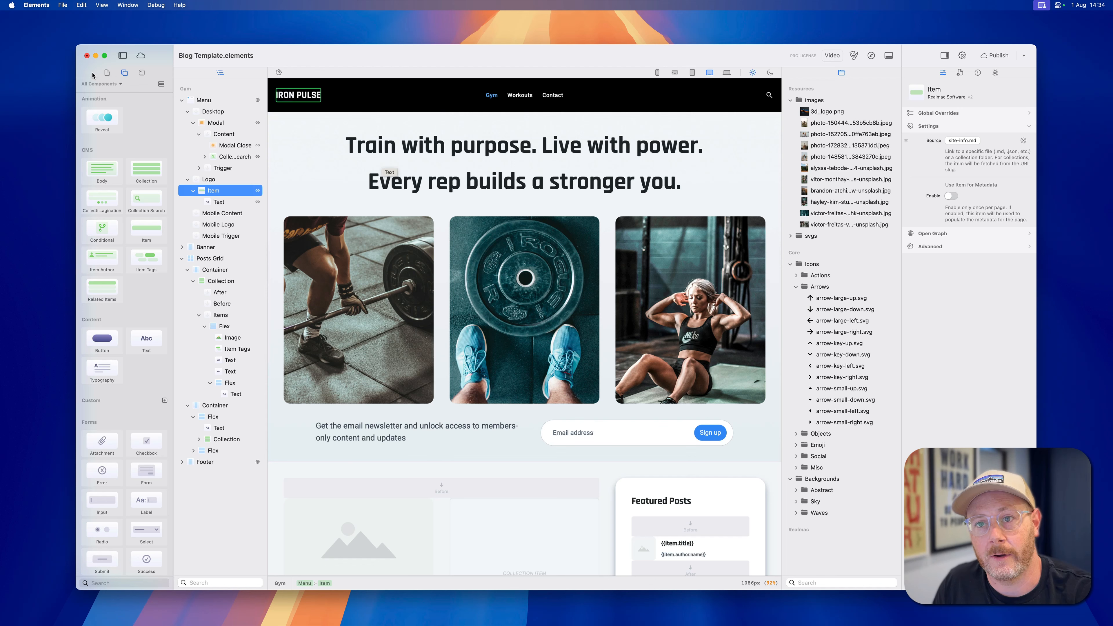
# Open site-info.md from the globals folder and examine its front matter fields, especially the title.
pyautogui.click(107, 73)
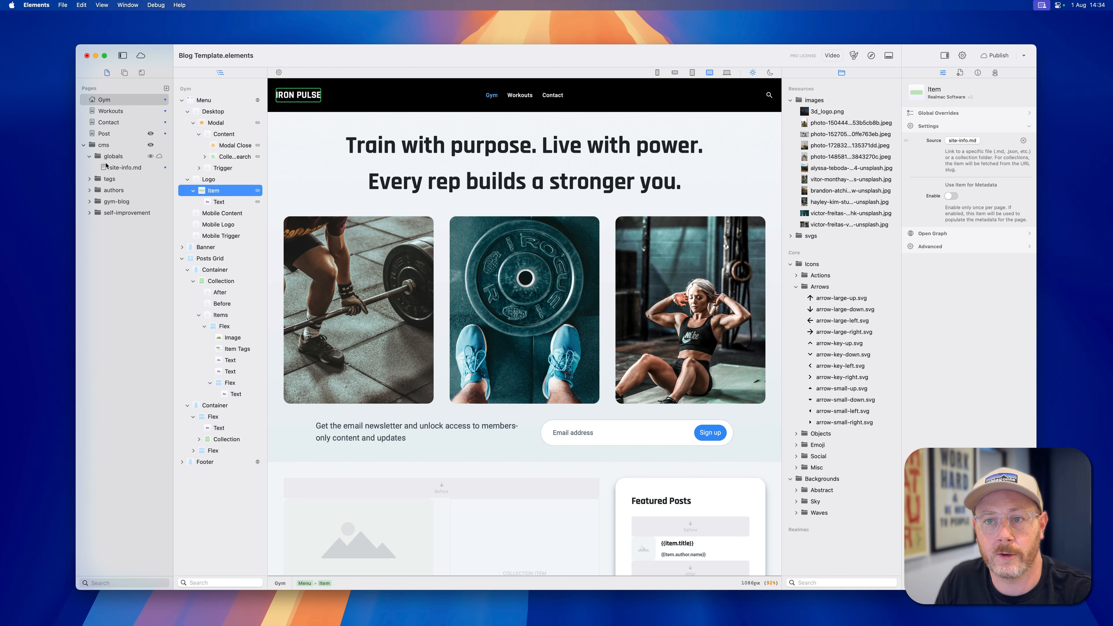
pyautogui.click(113, 170)
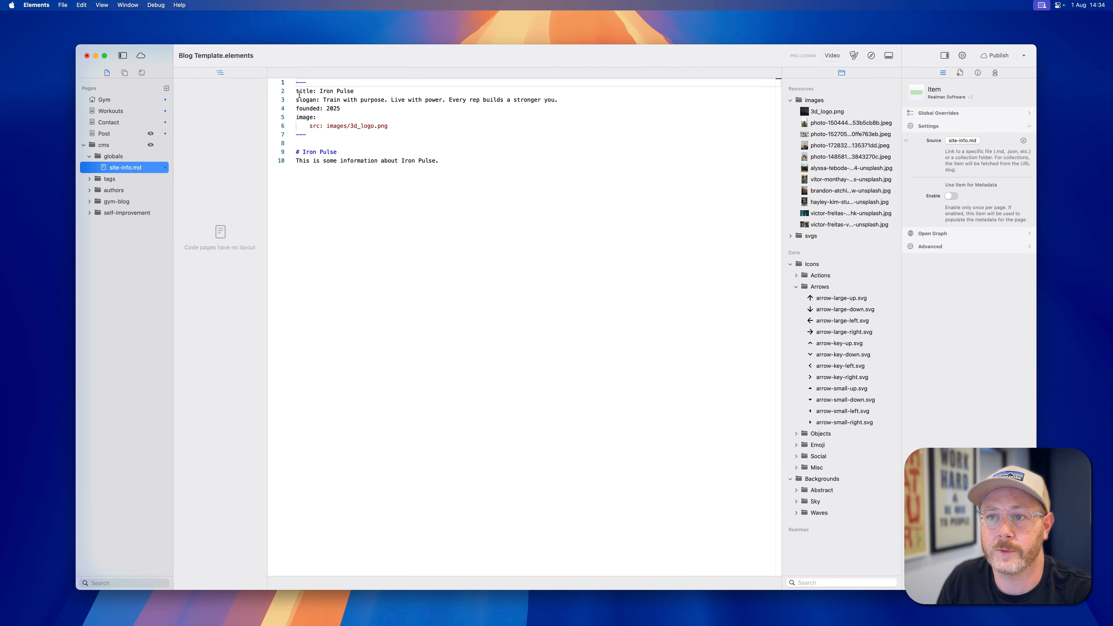
pyautogui.moveTo(300, 92); pyautogui.dragTo(324, 117)
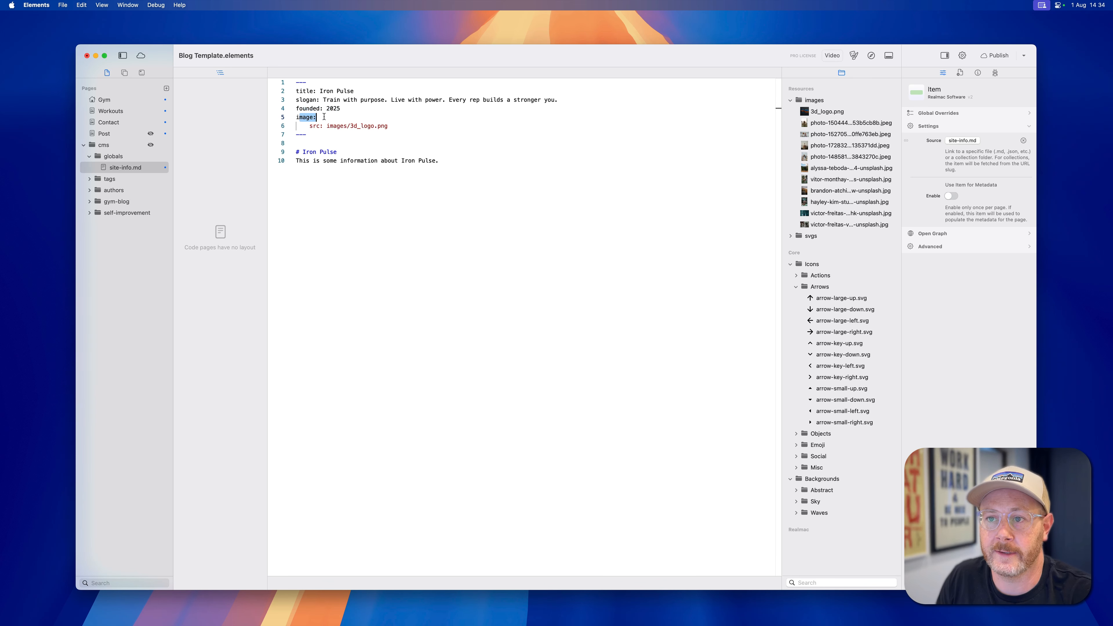
pyautogui.doubleClick(307, 92)
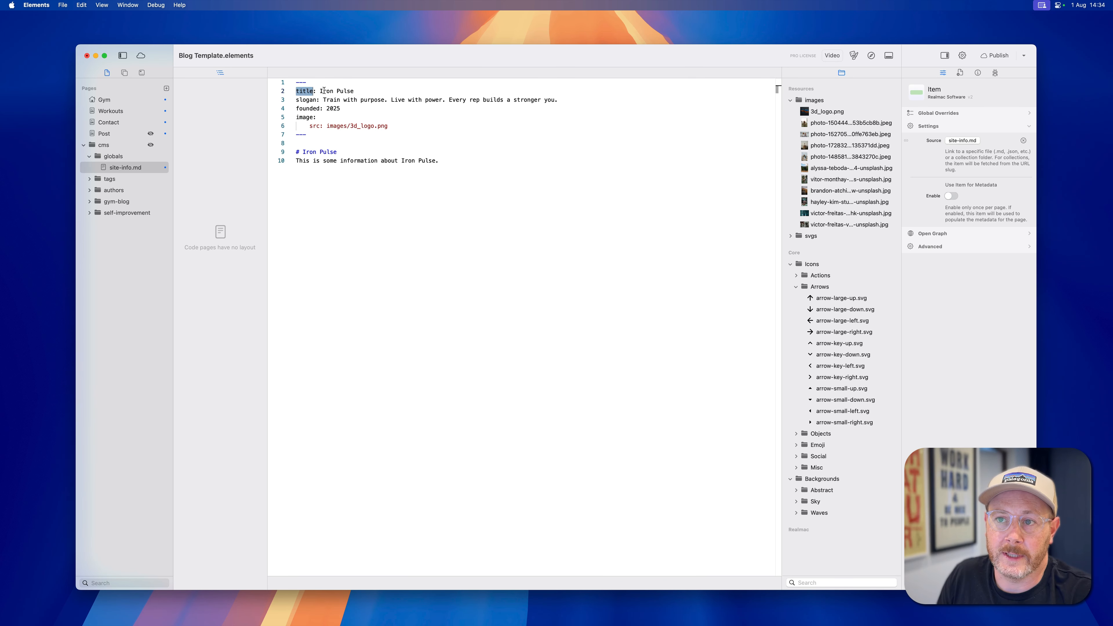
# Return to the Gym page and replace the logo text in the menu with {{item.title}}.
pyautogui.click(128, 104)
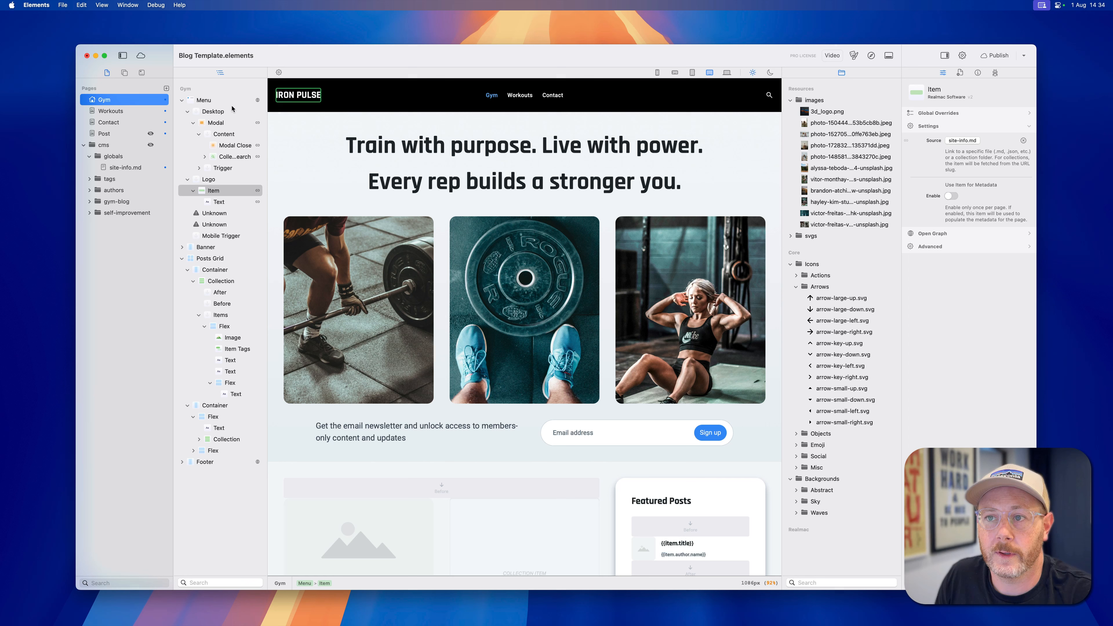
pyautogui.click(301, 95)
pyautogui.tripleClick(304, 95)
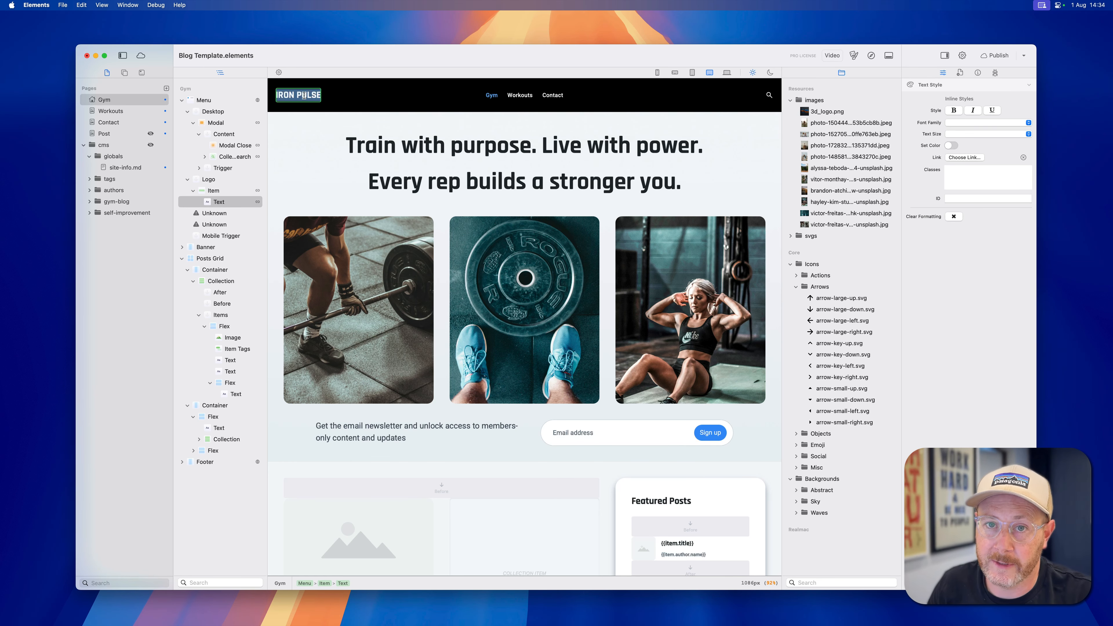
pyautogui.write('{{')
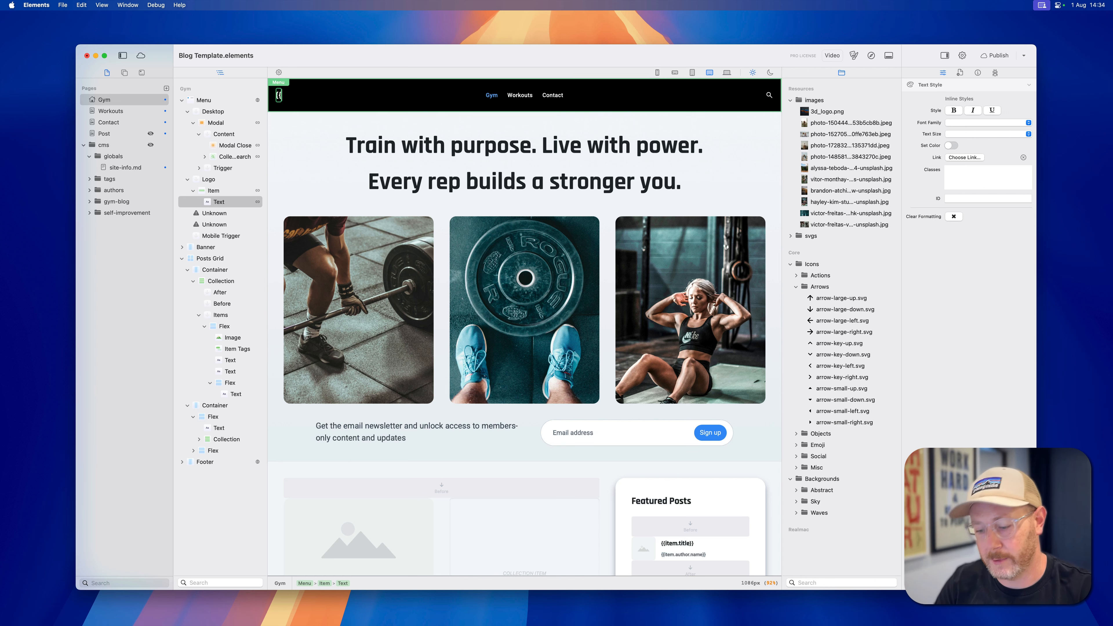
pyautogui.write('item.')
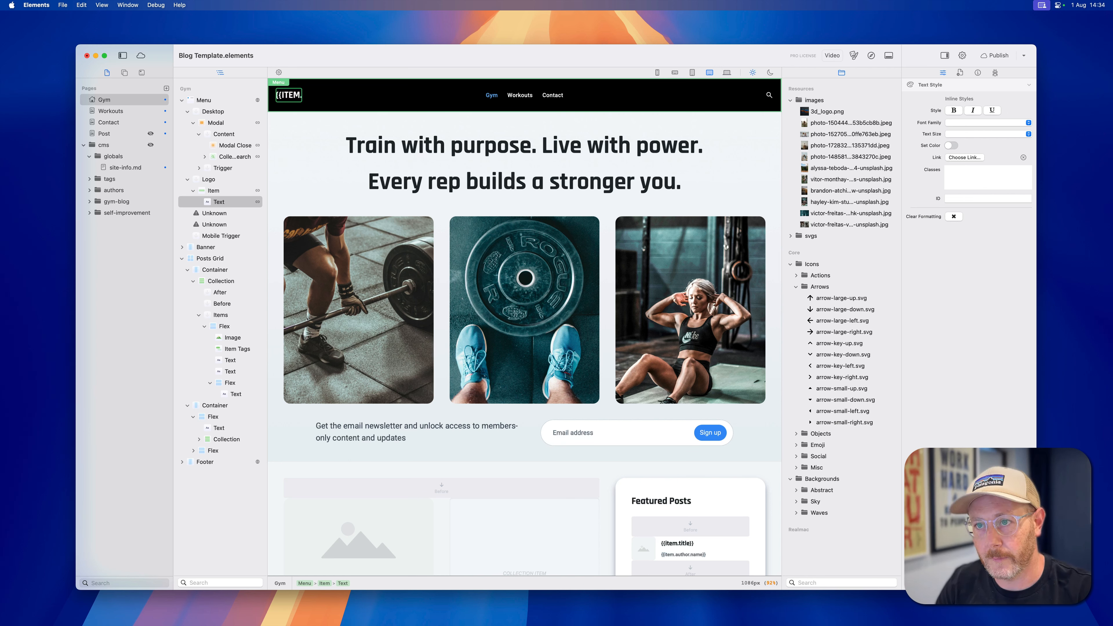
pyautogui.write('title}}')
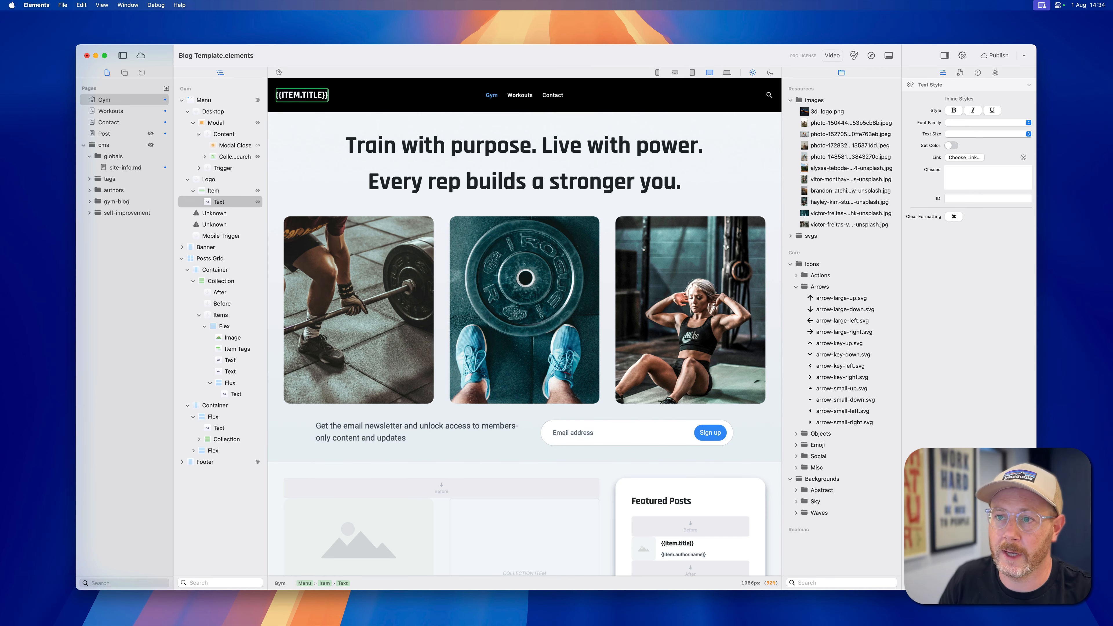
# Preview the Gym page in Safari to check the logo text, and return to Elements.
pyautogui.click(313, 125)
pyautogui.press('super+r')
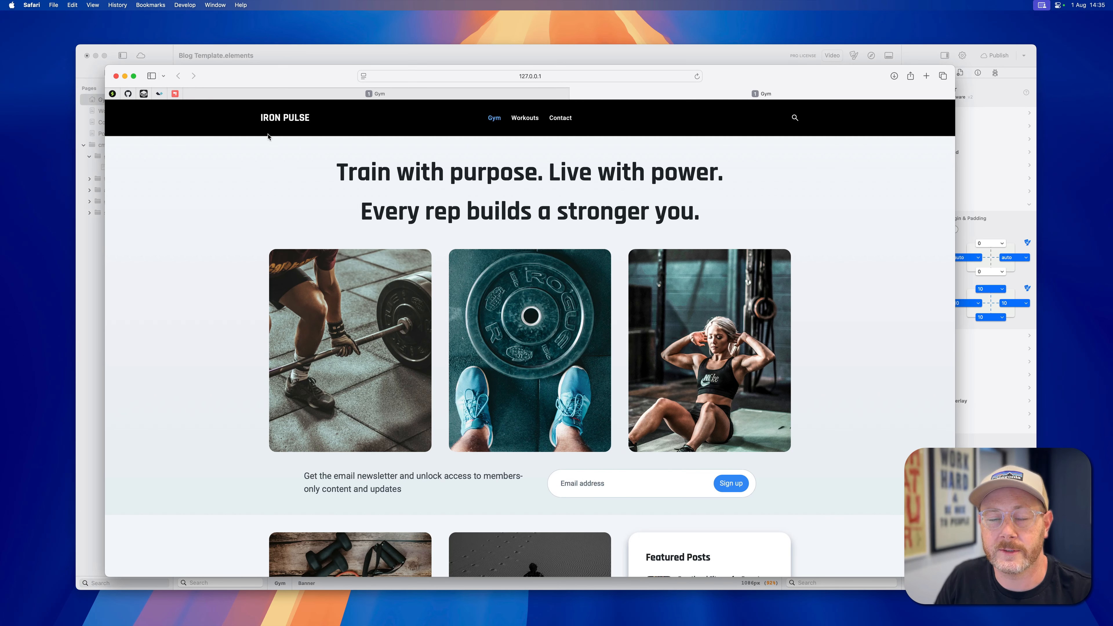
pyautogui.press('super+Tab')
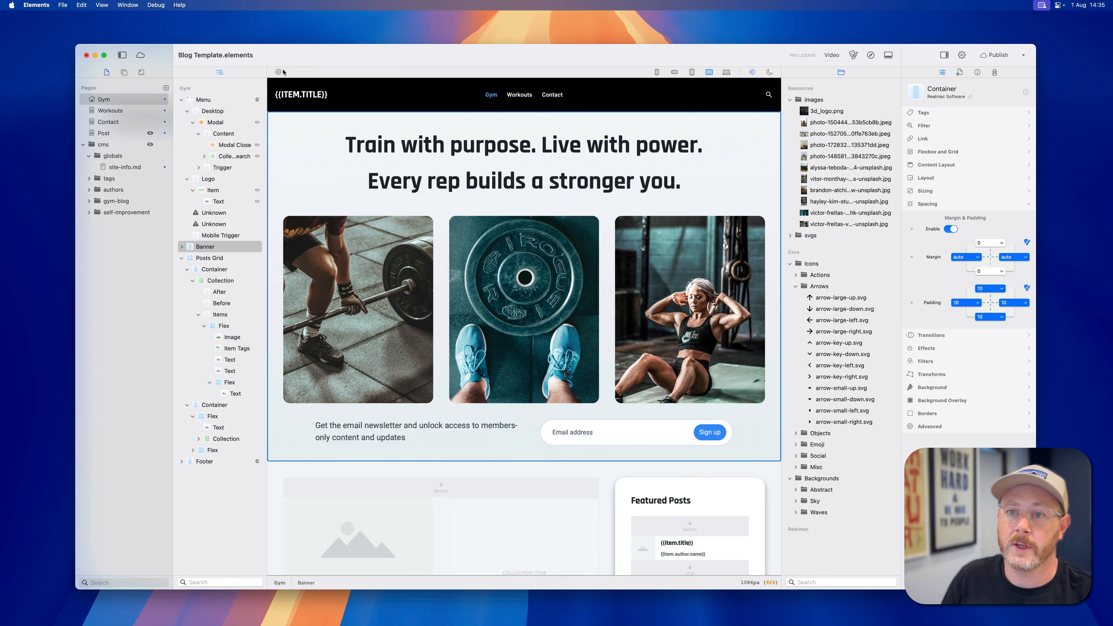
# Change the title in site-info.md to "Iron Pulse GYM".
pyautogui.click(131, 168)
pyautogui.click(352, 87)
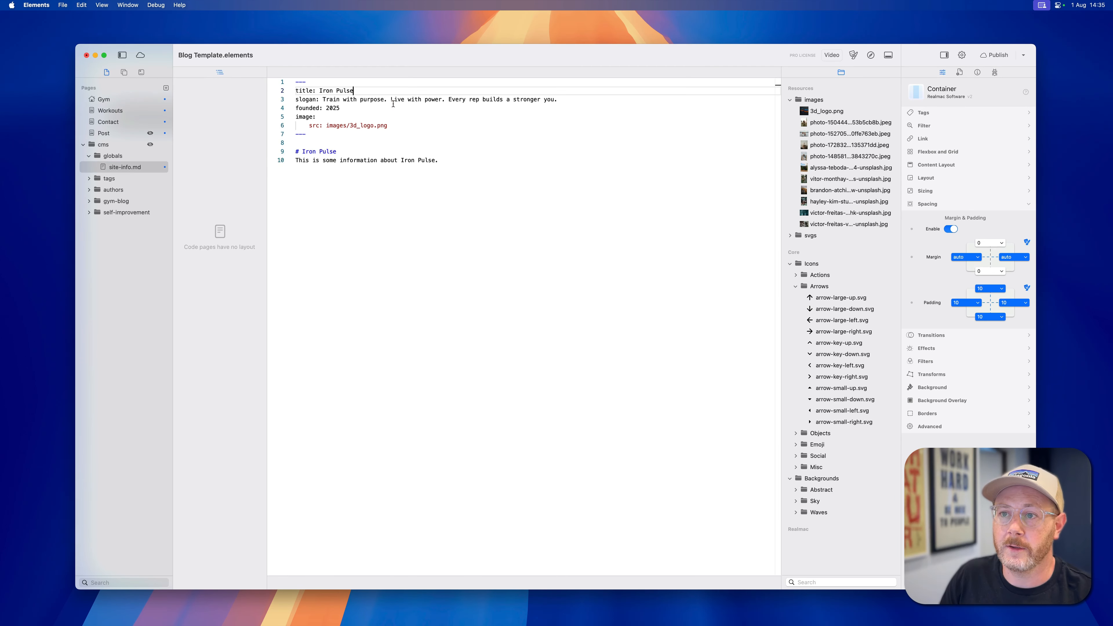
pyautogui.write('GYM')
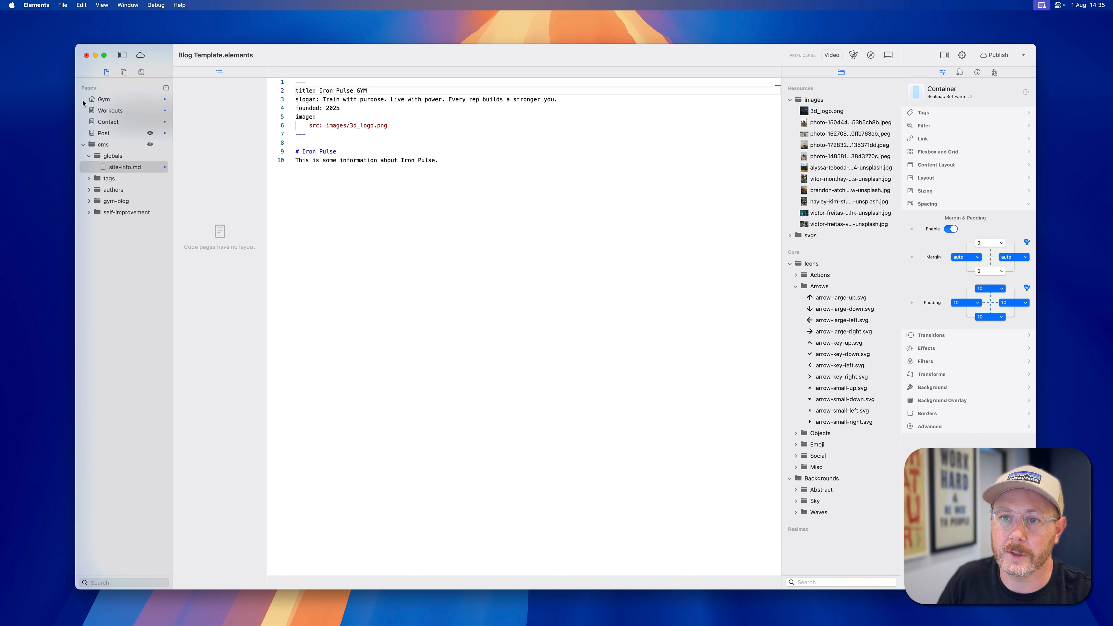
# Preview the Gym page in Safari again to check the edited site title, and return to Elements.
pyautogui.click(103, 99)
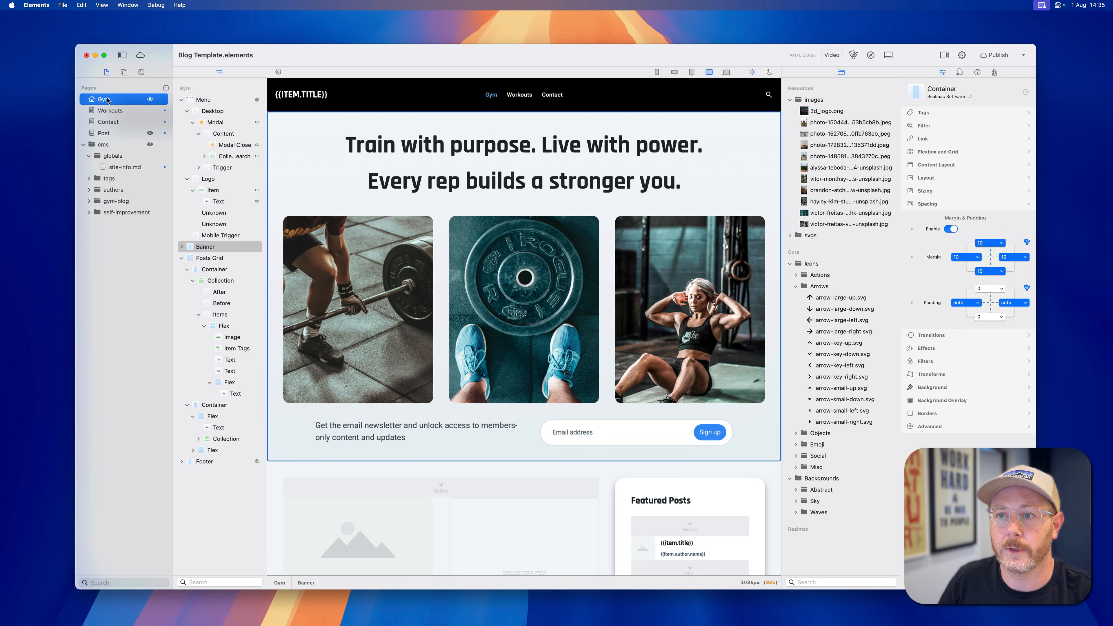
pyautogui.press('super+r')
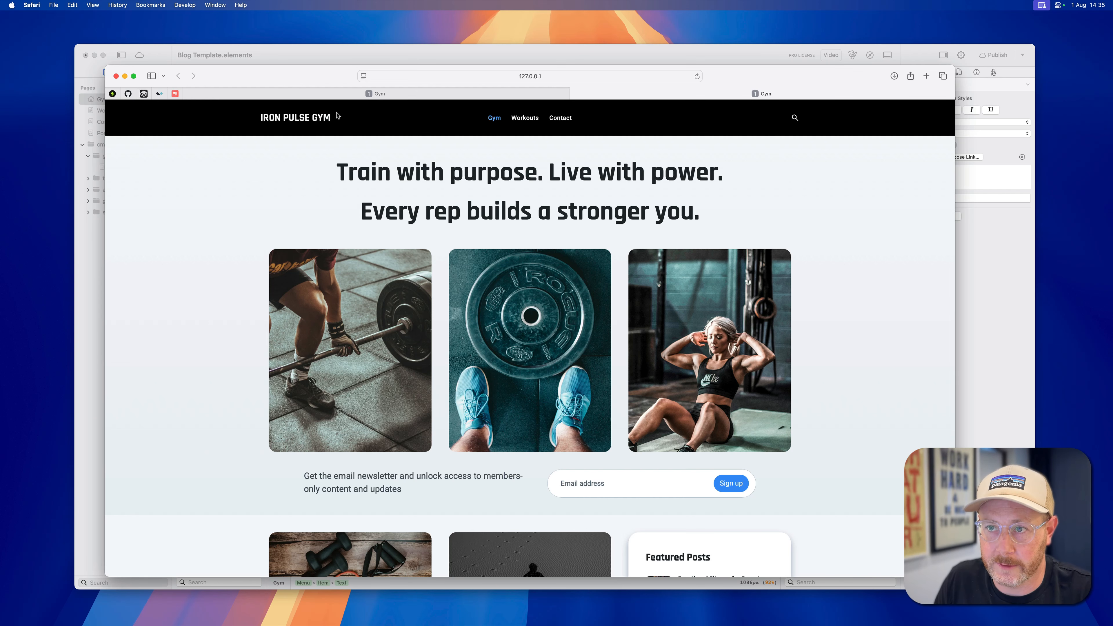
pyautogui.click(290, 57)
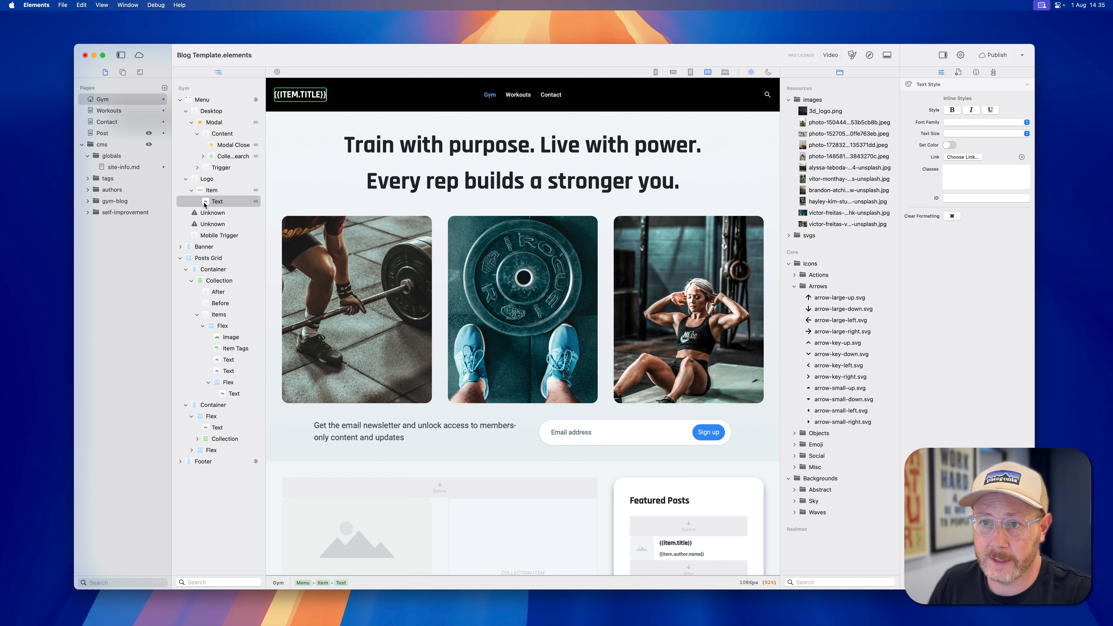
# Open site-info.md and examine its title, slogan and image fields, including the nested src path.
pyautogui.click(149, 167)
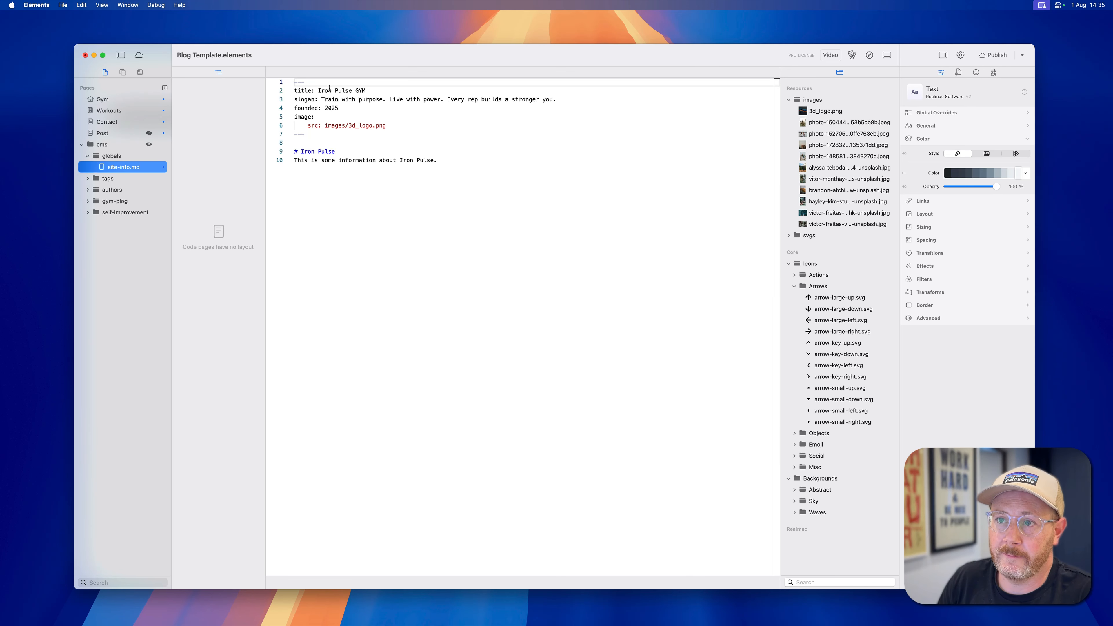
pyautogui.moveTo(318, 91); pyautogui.dragTo(366, 91)
pyautogui.doubleClick(326, 100)
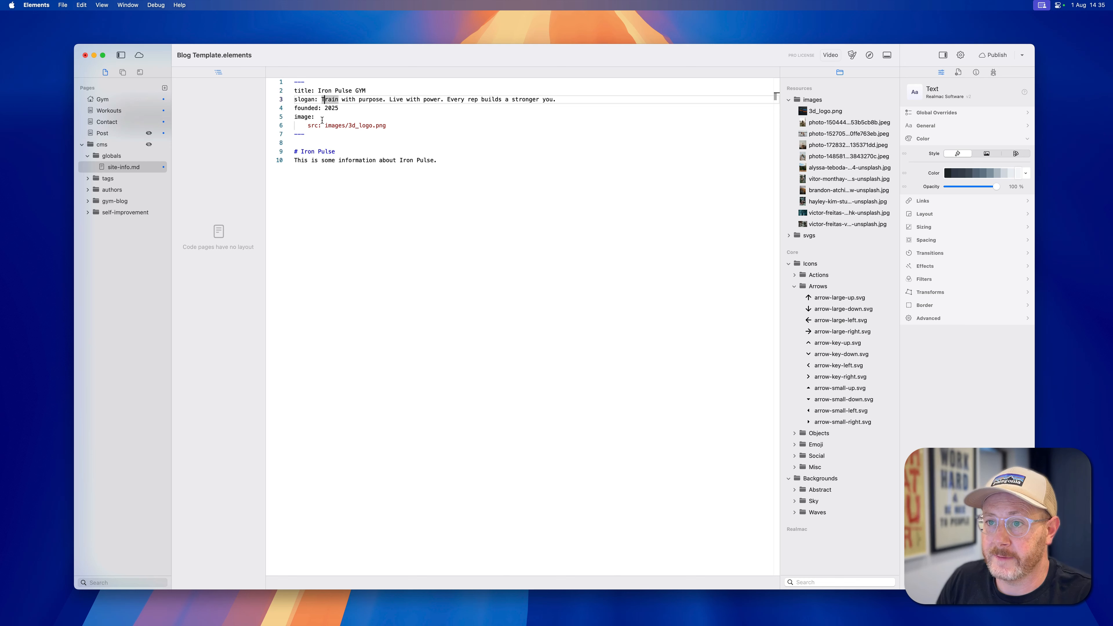
pyautogui.moveTo(432, 125); pyautogui.dragTo(278, 118)
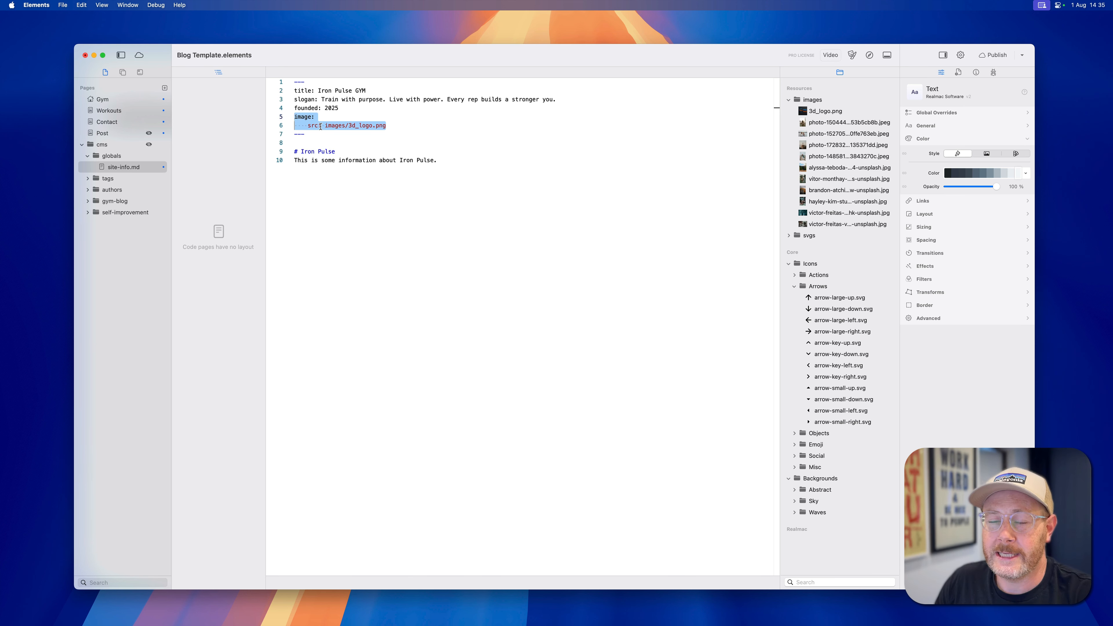
pyautogui.click(308, 126)
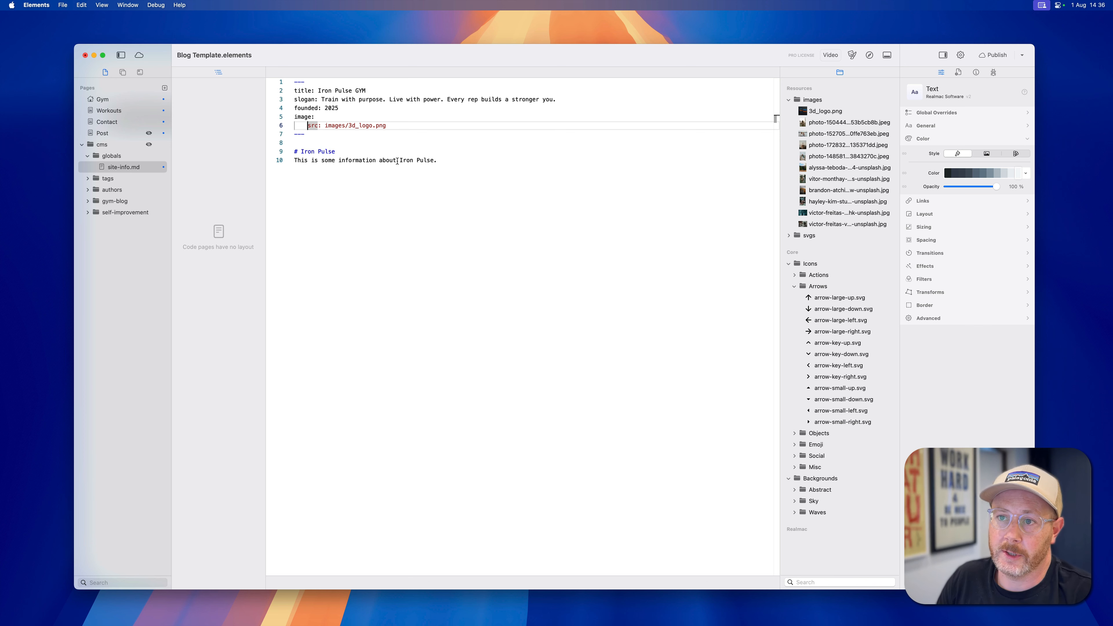
pyautogui.doubleClick(310, 117)
pyautogui.doubleClick(313, 125)
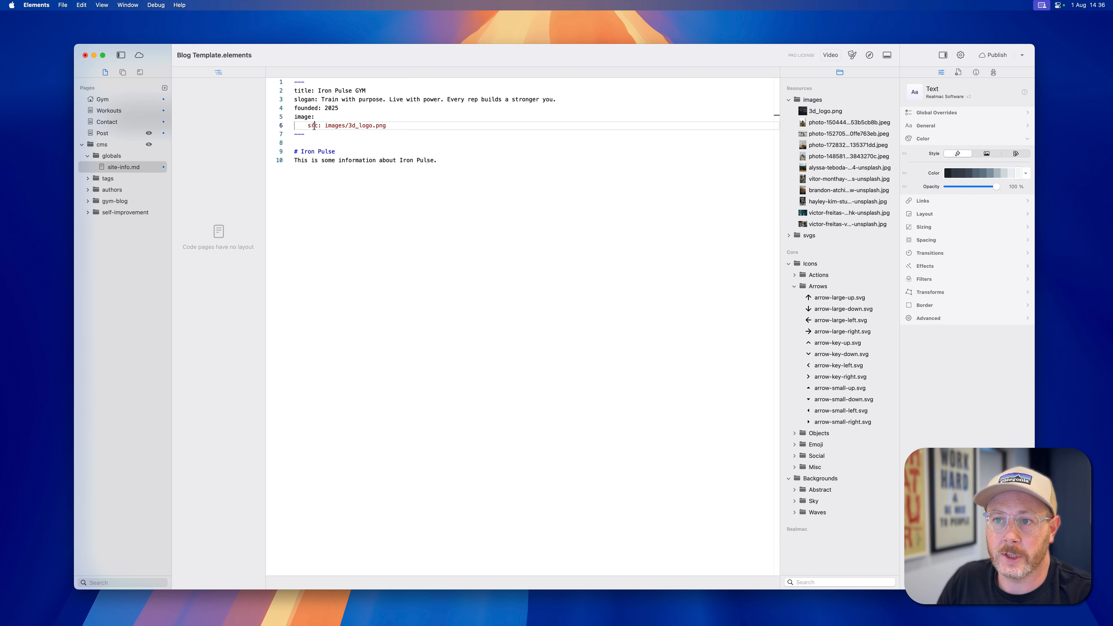
pyautogui.moveTo(326, 126); pyautogui.dragTo(392, 128)
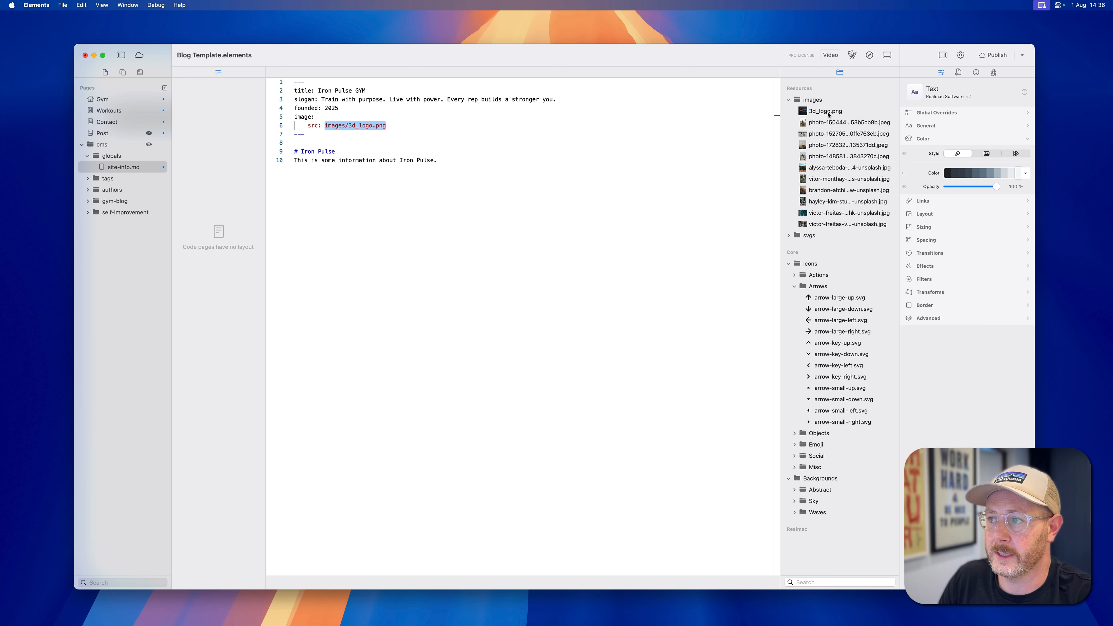
pyautogui.click(329, 125)
pyautogui.doubleClick(334, 126)
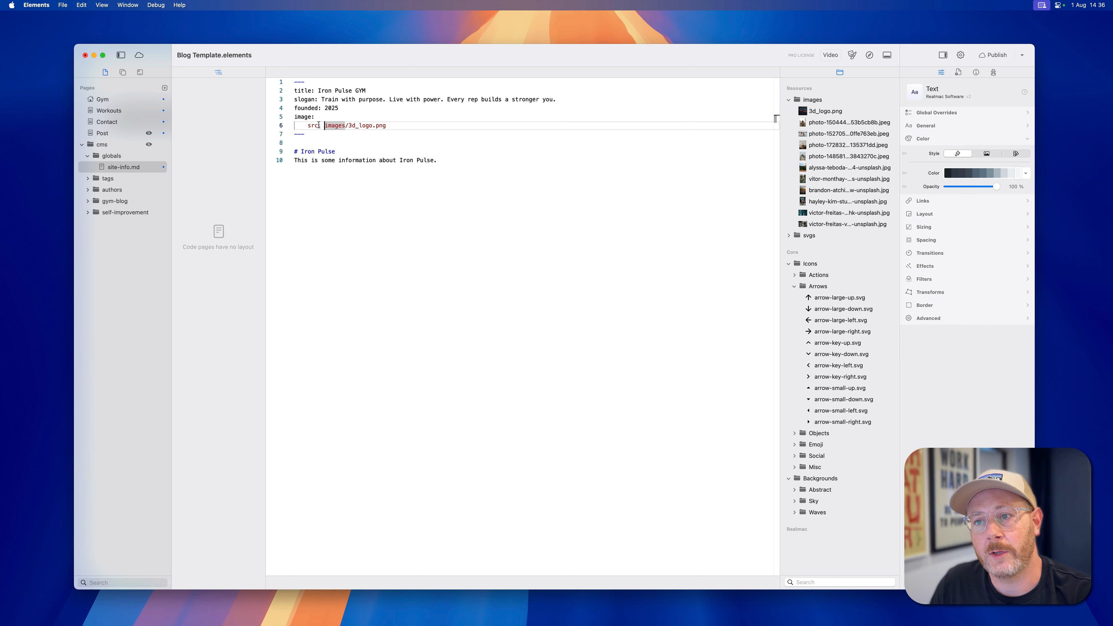
pyautogui.moveTo(324, 126); pyautogui.dragTo(386, 127)
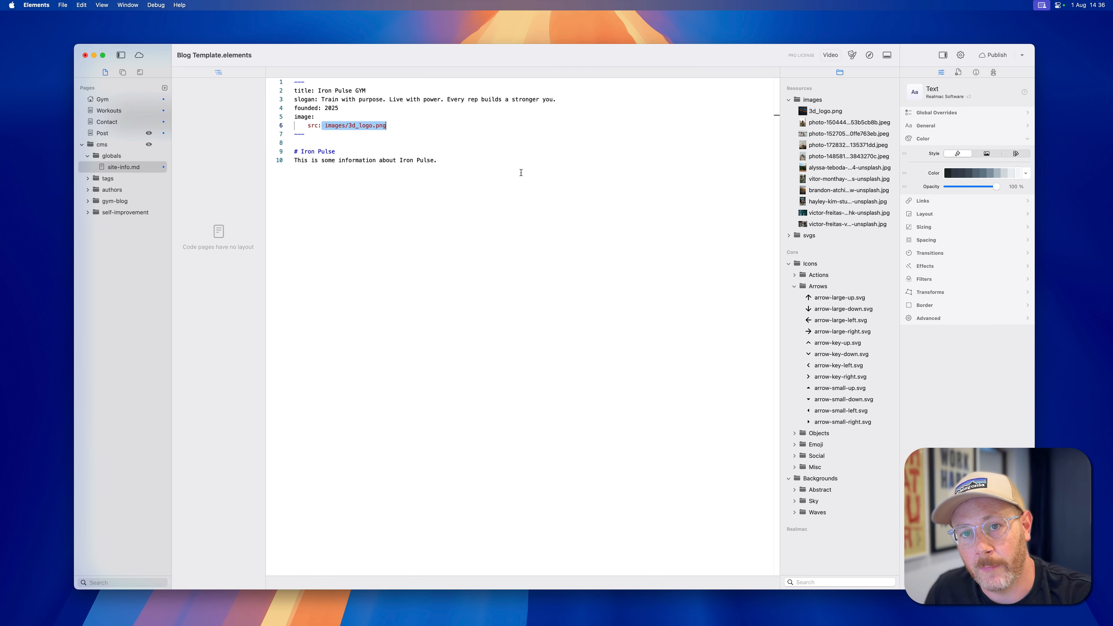
# Add an Image component at the top of the Gym page's banner, above the slogan, and set its resource type to CMS.
pyautogui.click(418, 127)
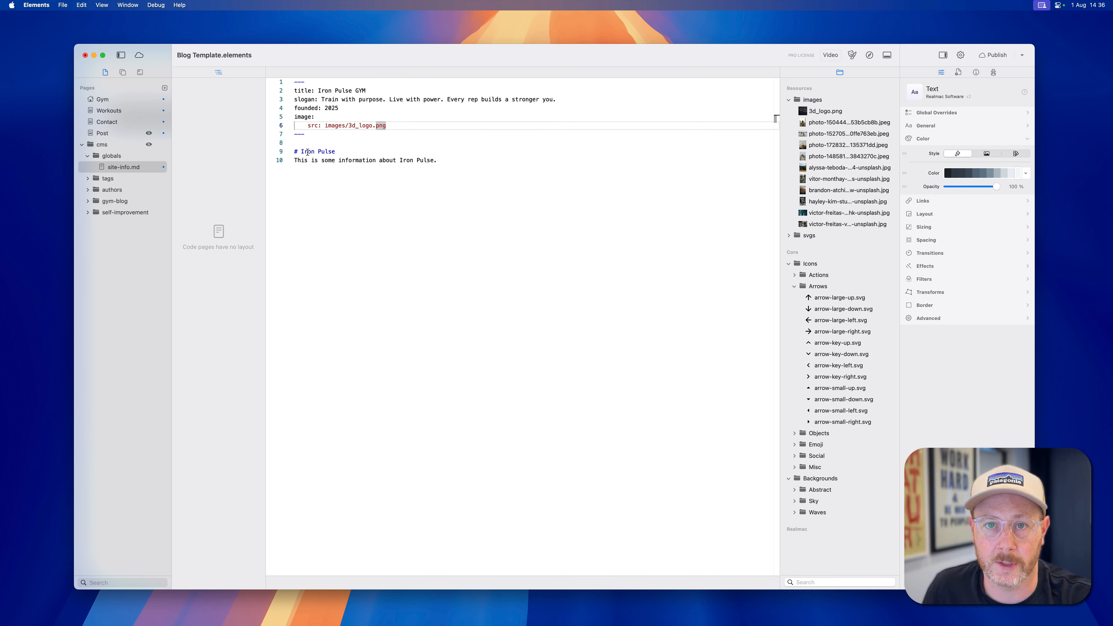
pyautogui.click(104, 100)
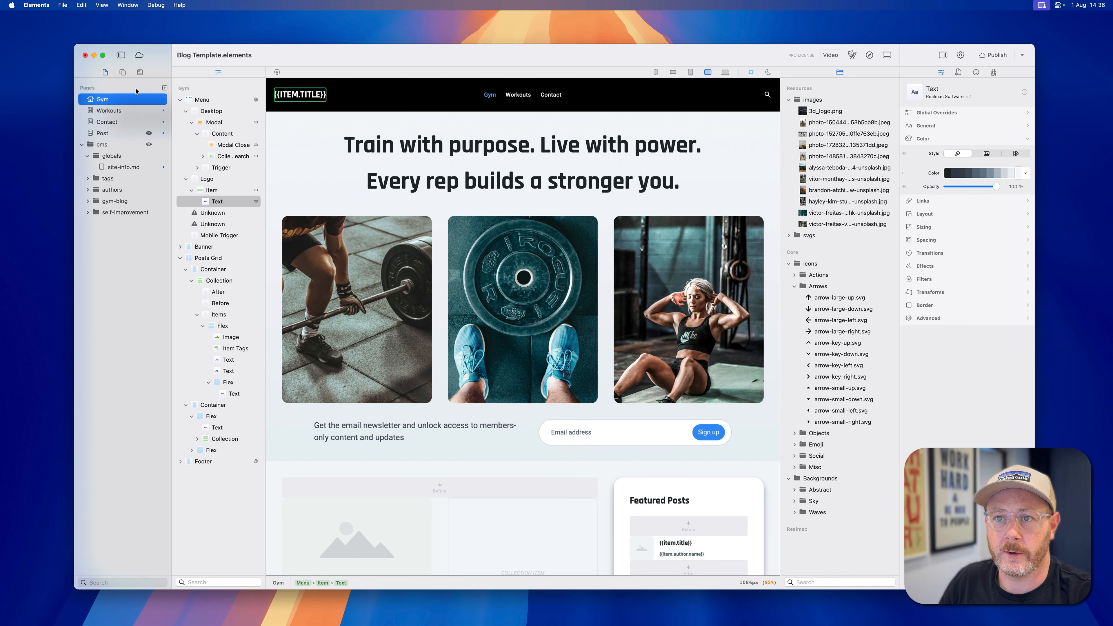
pyautogui.click(123, 72)
pyautogui.scroll(-5, 123, 351)
pyautogui.moveTo(144, 390); pyautogui.dragTo(517, 142)
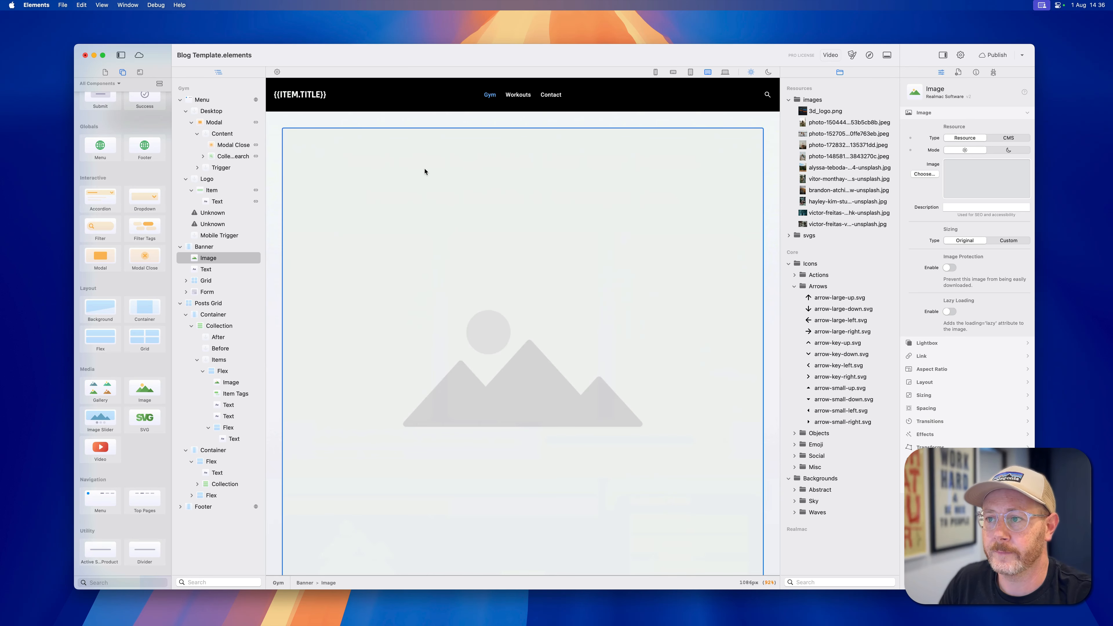
pyautogui.click(1006, 139)
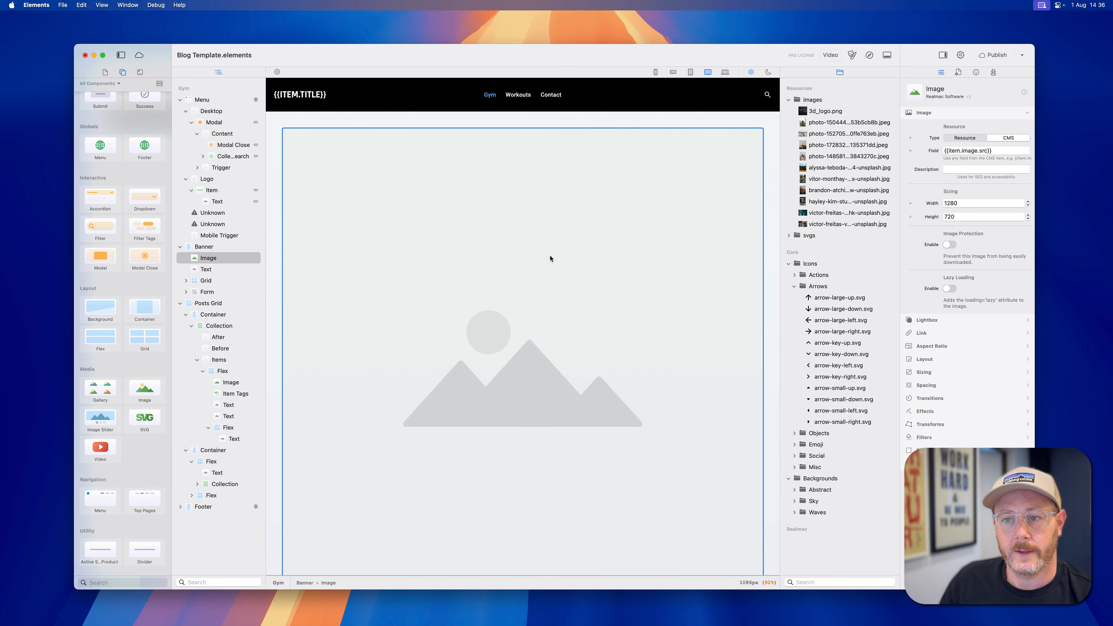
# Add a CMS Item component to the banner, directly above the new image.
pyautogui.click(180, 99)
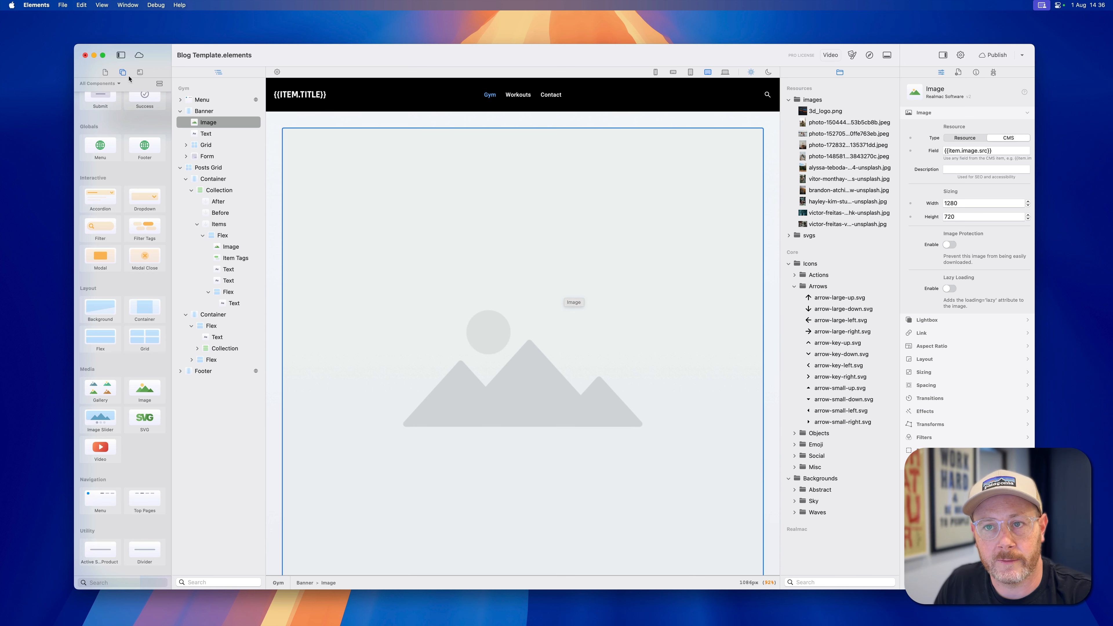
pyautogui.scroll(10, 130, 144)
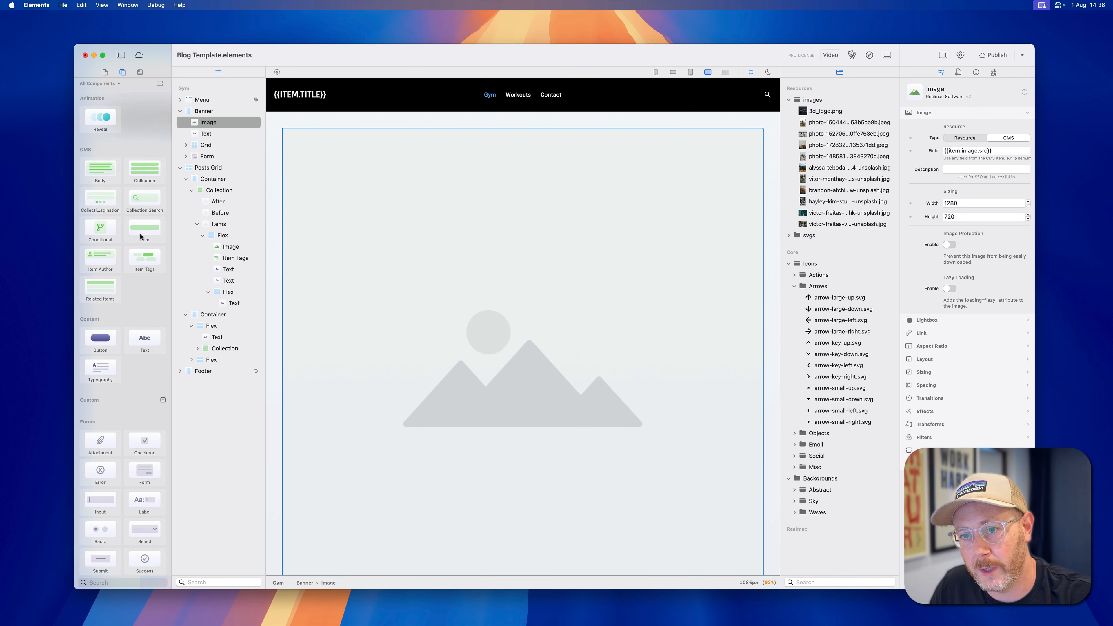
pyautogui.moveTo(143, 232); pyautogui.dragTo(423, 143)
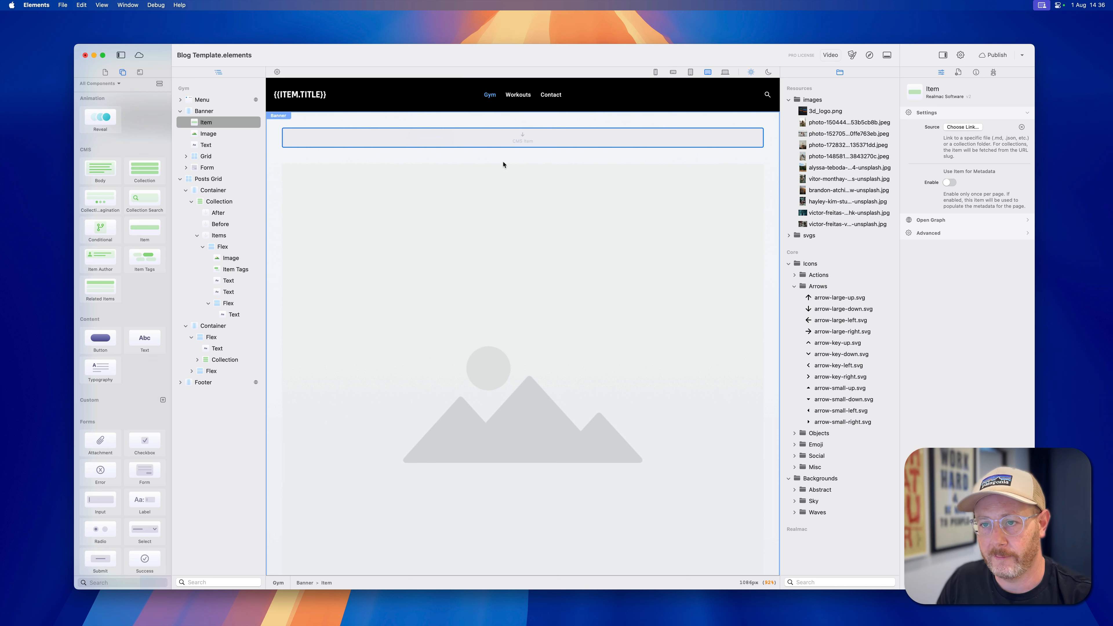
# Set the banner Item's source to the page site-info.md in cms/globals.
pyautogui.click(963, 127)
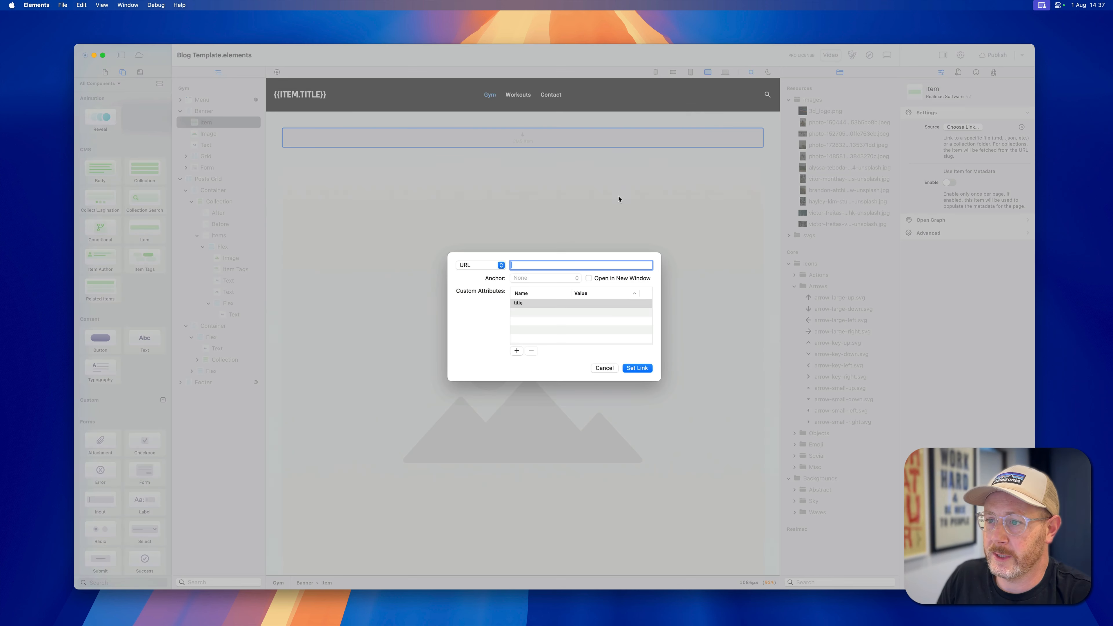
pyautogui.click(478, 268)
pyautogui.moveTo(473, 289)
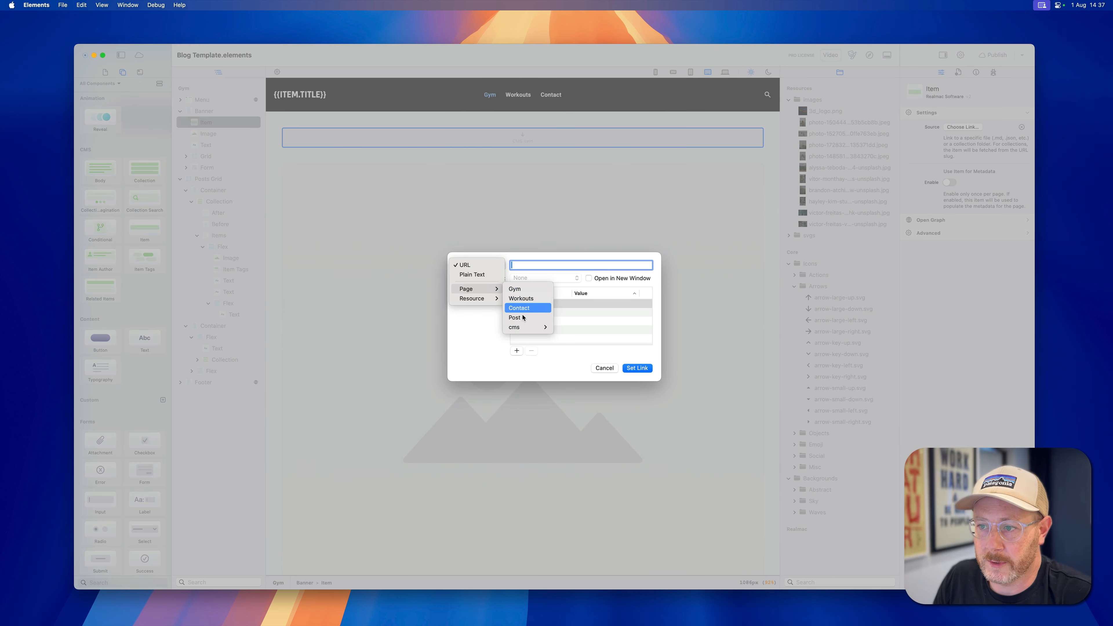
pyautogui.moveTo(523, 329)
pyautogui.moveTo(573, 329)
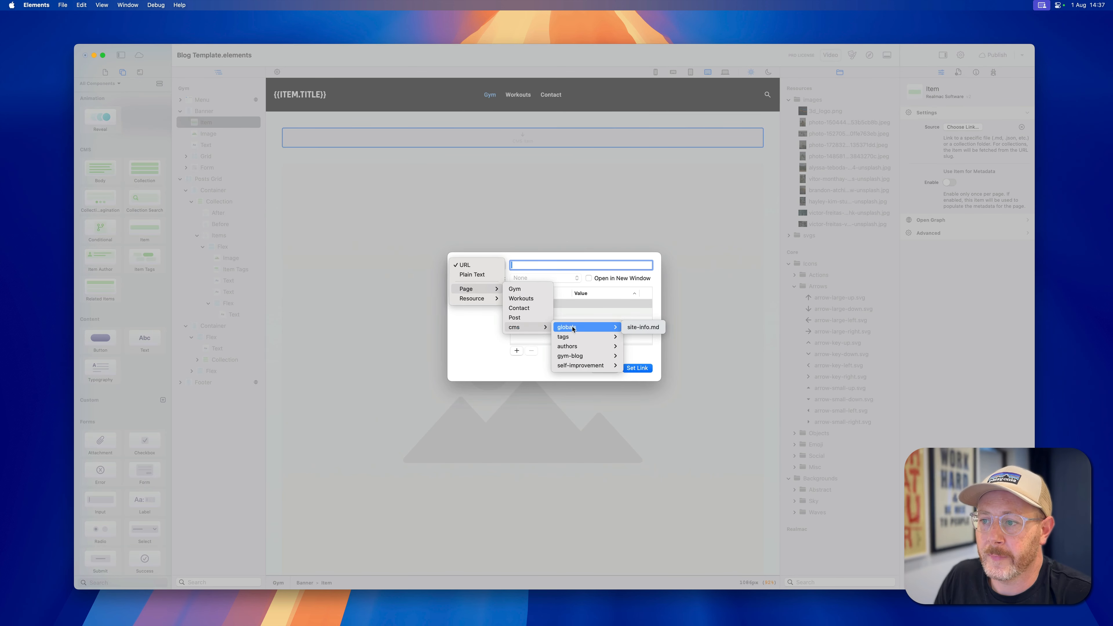
pyautogui.click(649, 332)
pyautogui.click(639, 369)
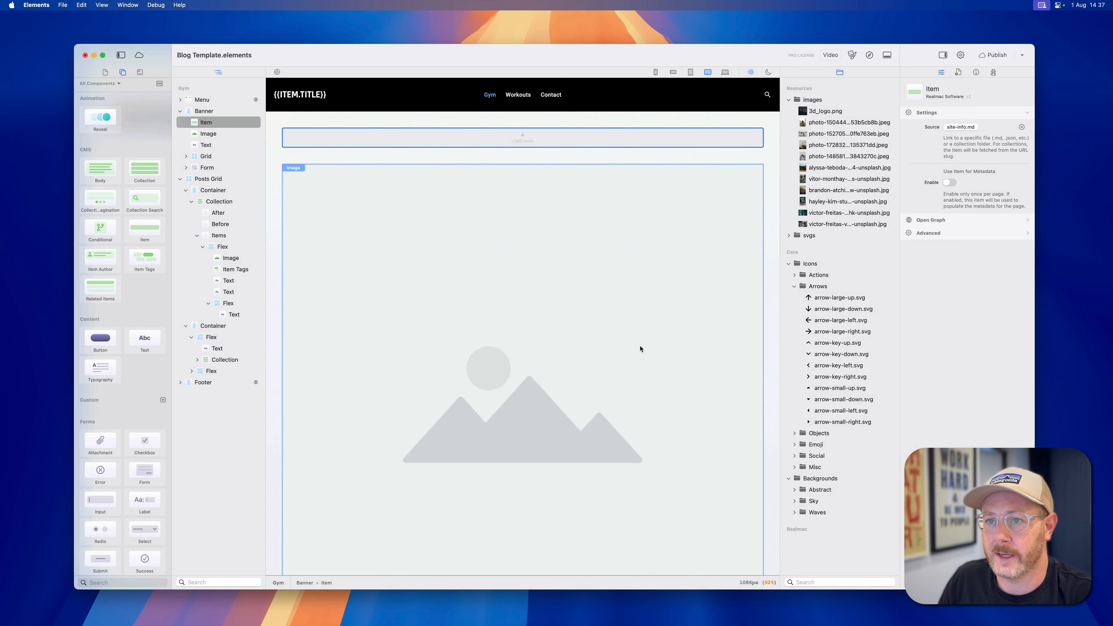
# Nest the banner image inside the Item component and check the image's CMS field expression.
pyautogui.moveTo(197, 134); pyautogui.dragTo(207, 126)
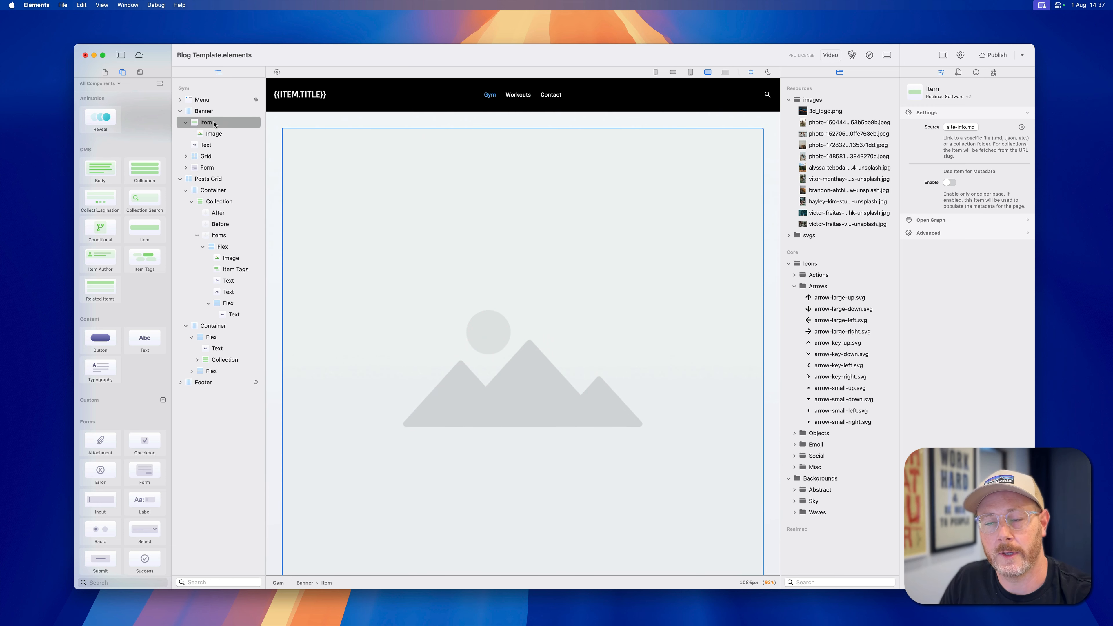
pyautogui.click(214, 134)
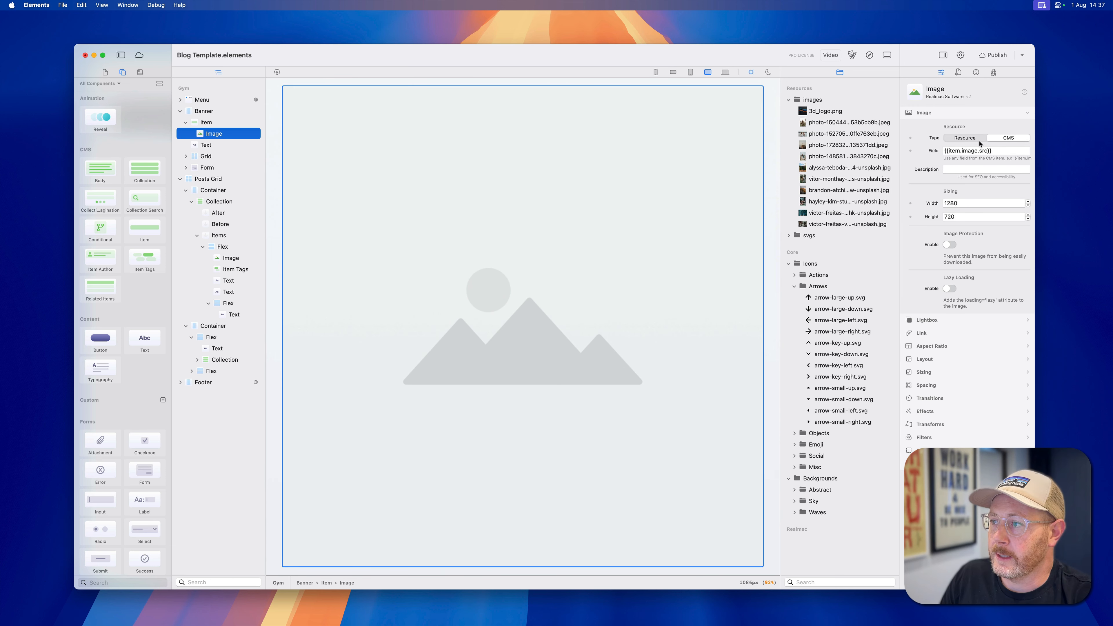
pyautogui.click(970, 150)
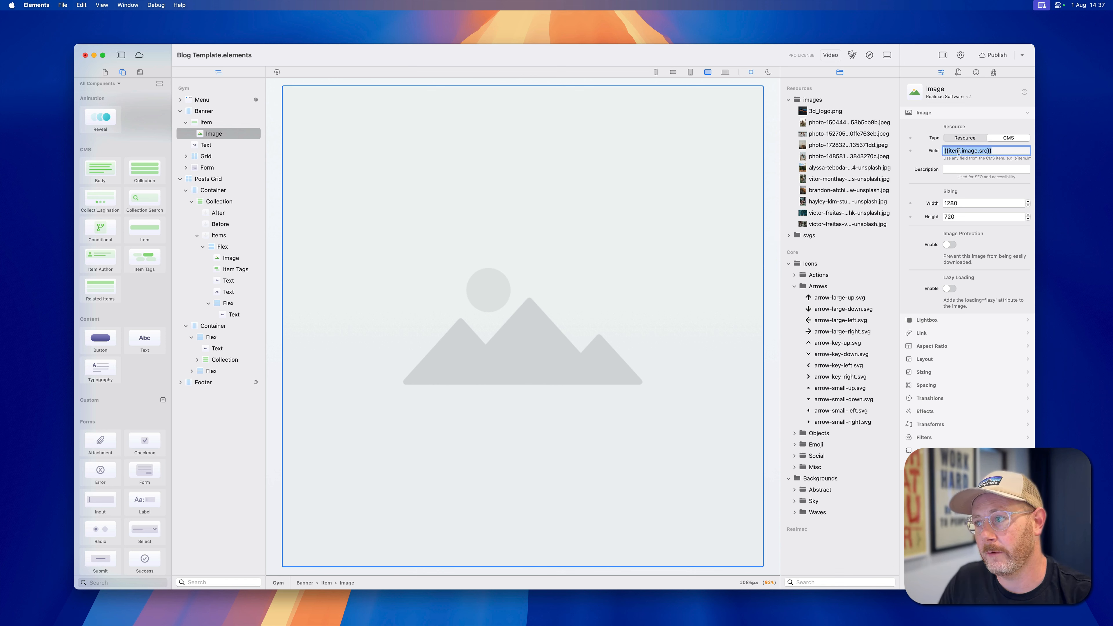
pyautogui.doubleClick(972, 151)
pyautogui.click(972, 151)
pyautogui.moveTo(986, 151); pyautogui.dragTo(952, 151)
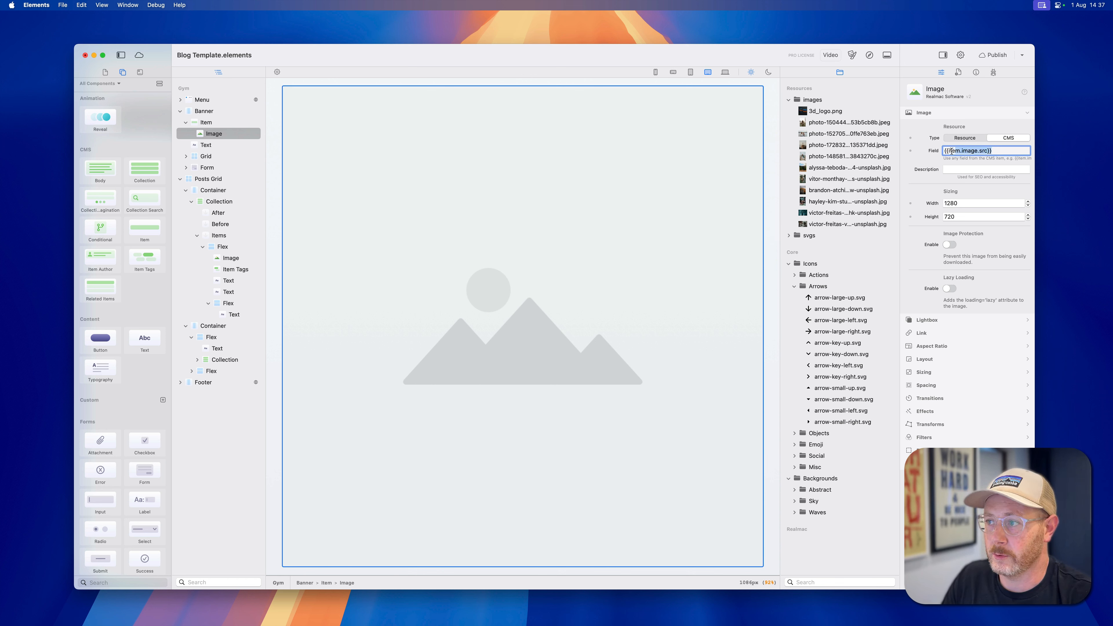
pyautogui.click(952, 151)
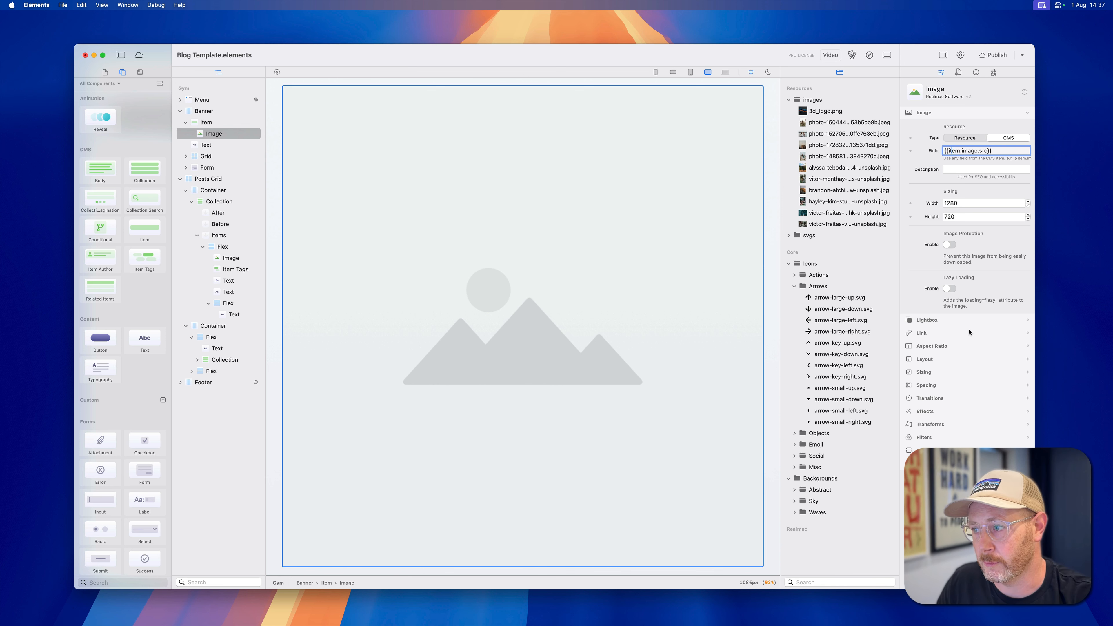
# Set the banner image's sizing width to 250px.
pyautogui.click(925, 373)
pyautogui.click(964, 203)
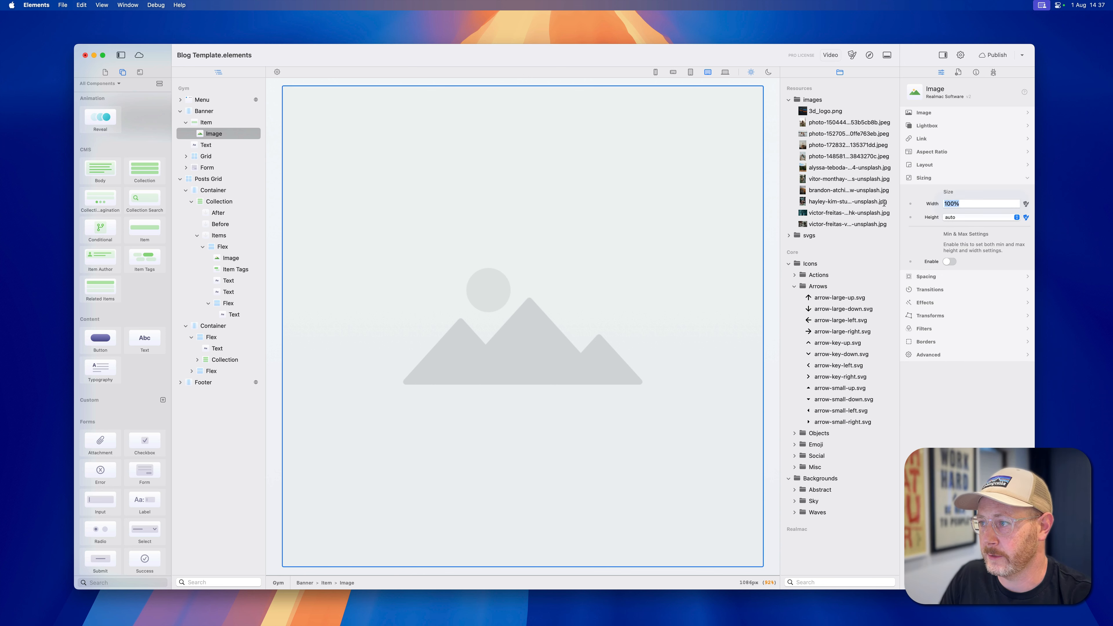
pyautogui.write('250px')
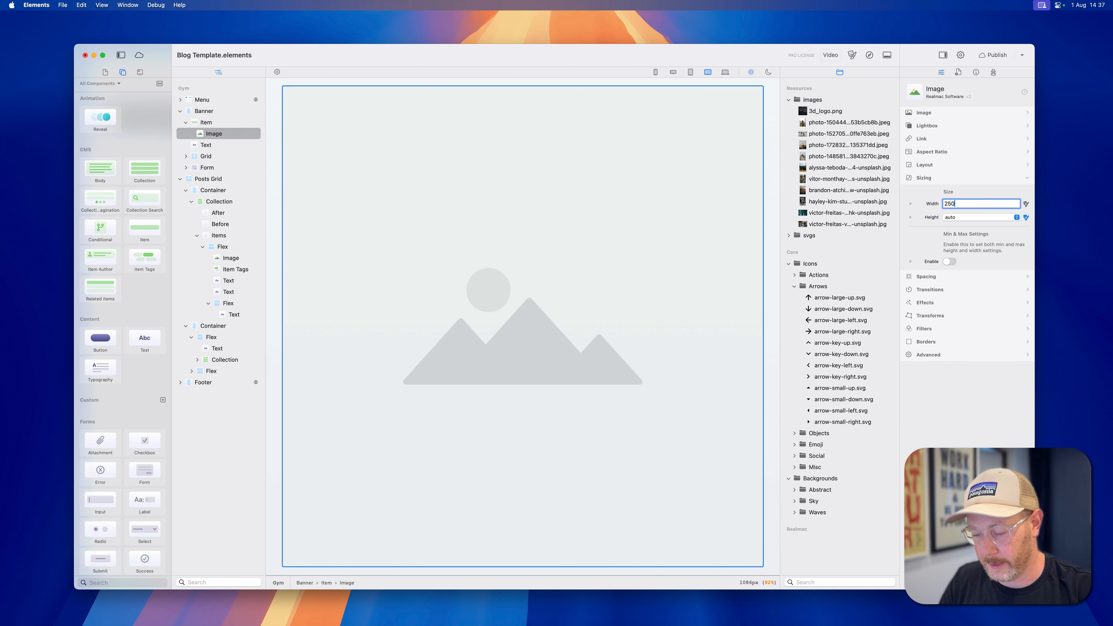
pyautogui.press('Return')
# Enable margin and padding on the banner image and set its left and right margins to auto.
pyautogui.click(942, 277)
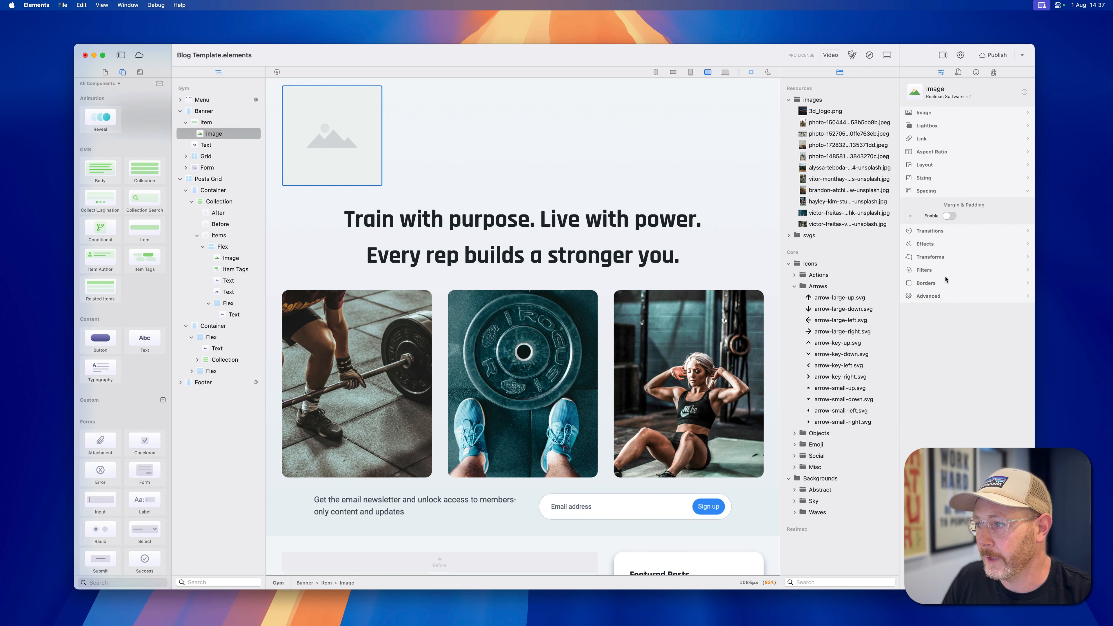
pyautogui.click(949, 215)
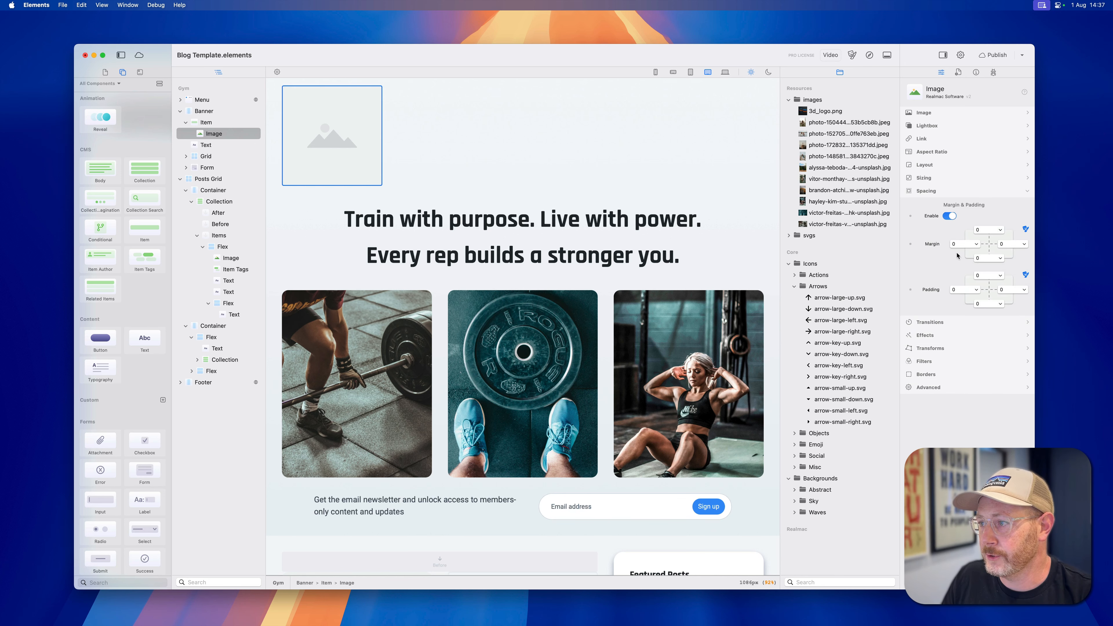
pyautogui.click(977, 244)
pyautogui.click(960, 232)
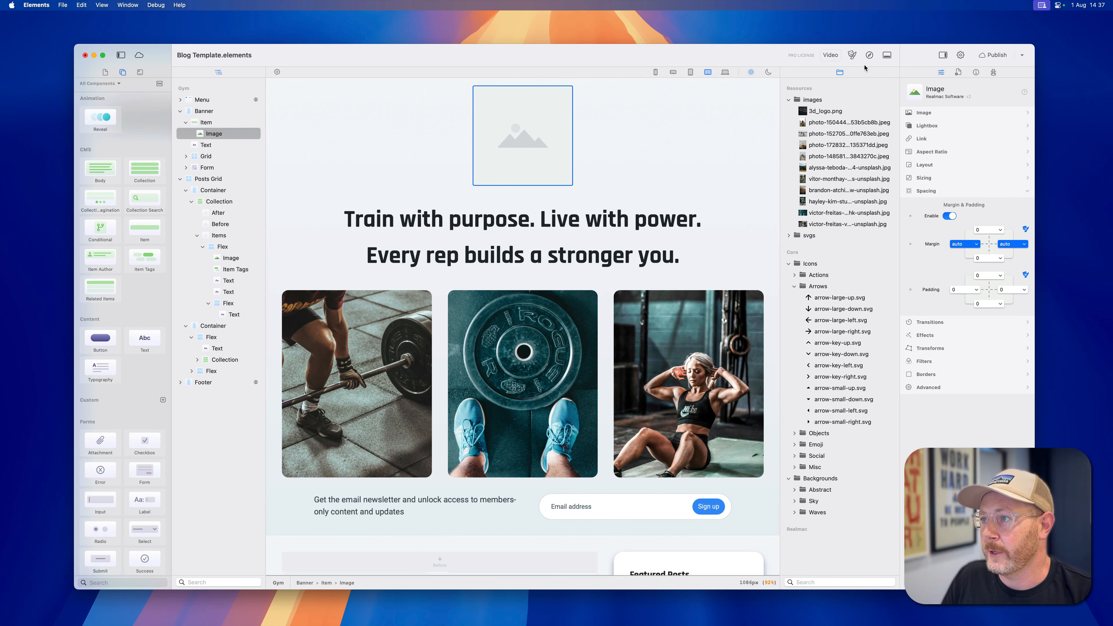
# Preview the Gym page in Safari to check the banner logo, then return to Elements and review the image's resource settings.
pyautogui.click(869, 55)
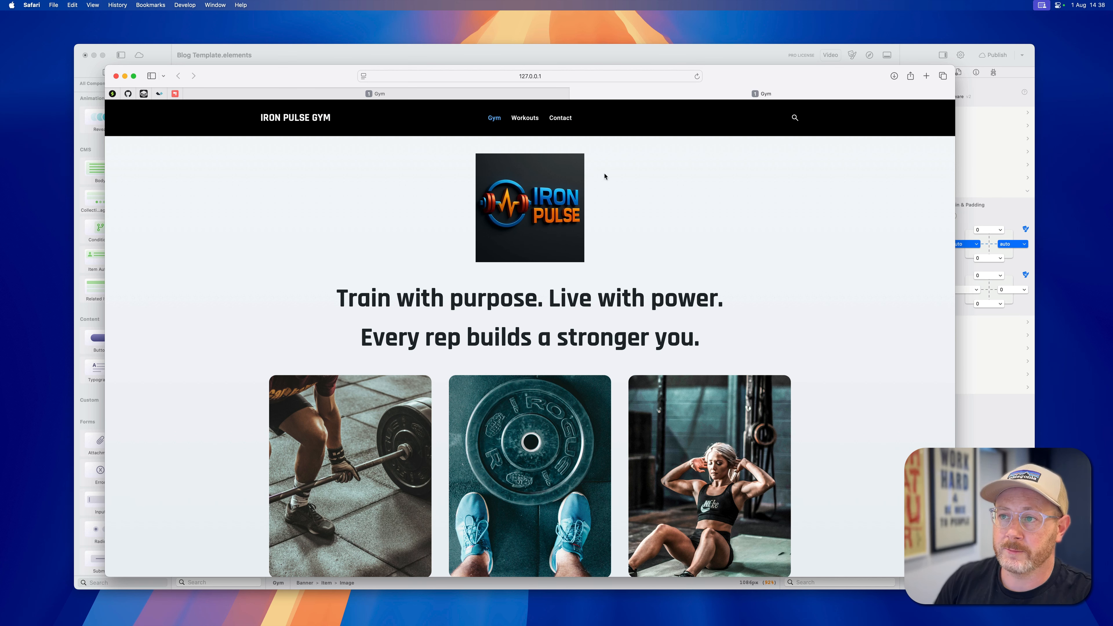
pyautogui.click(778, 49)
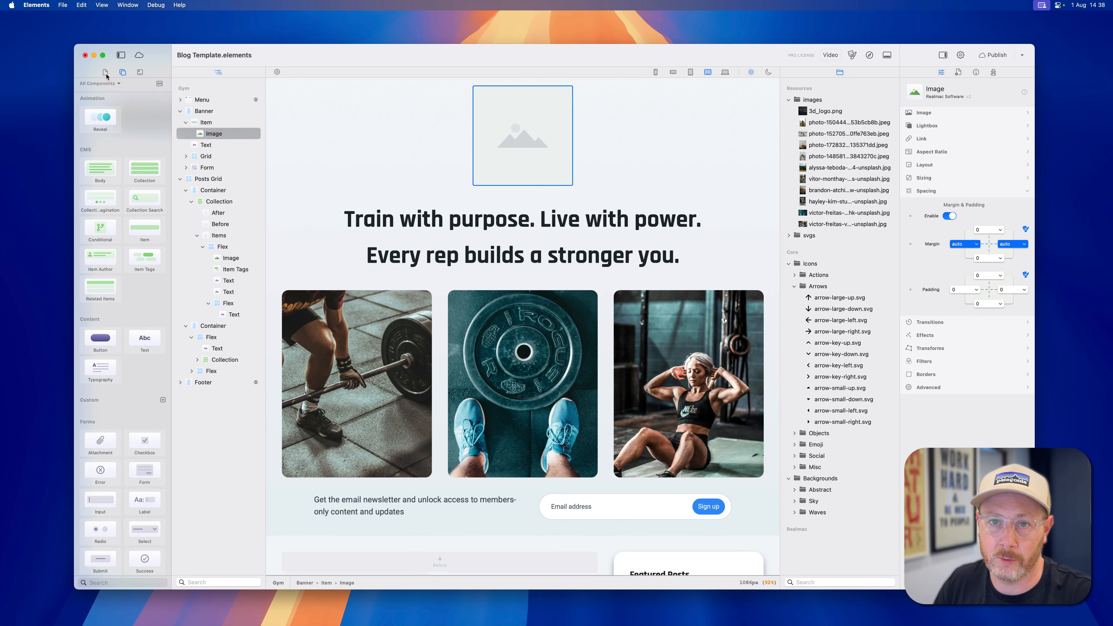
pyautogui.click(924, 112)
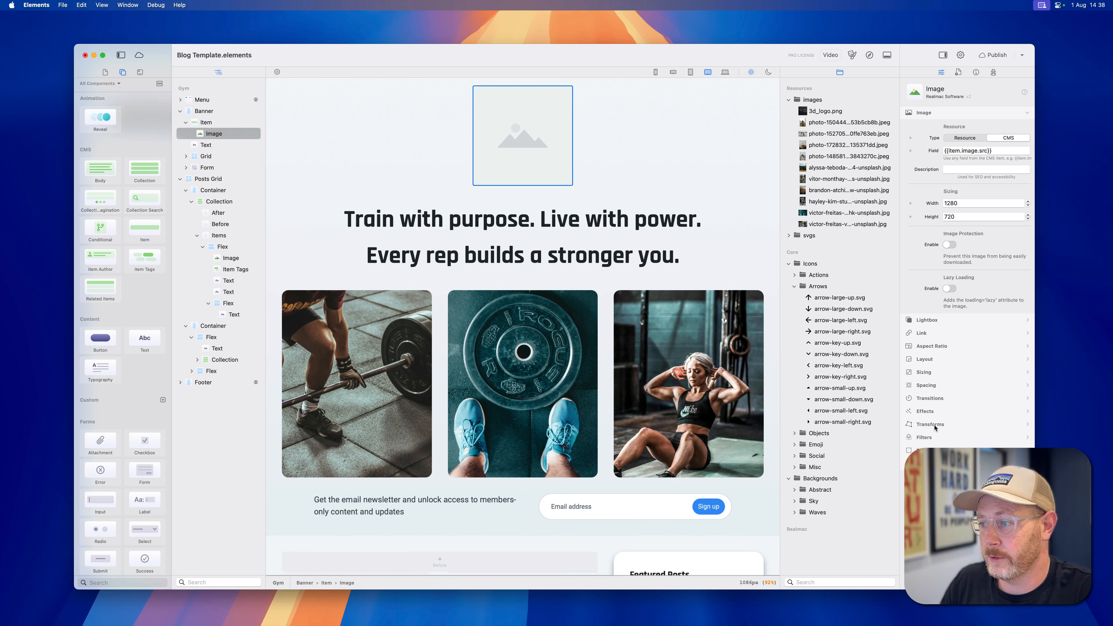
# Give the banner image a Static border style with a 2xl radius on all four corners.
pyautogui.click(925, 451)
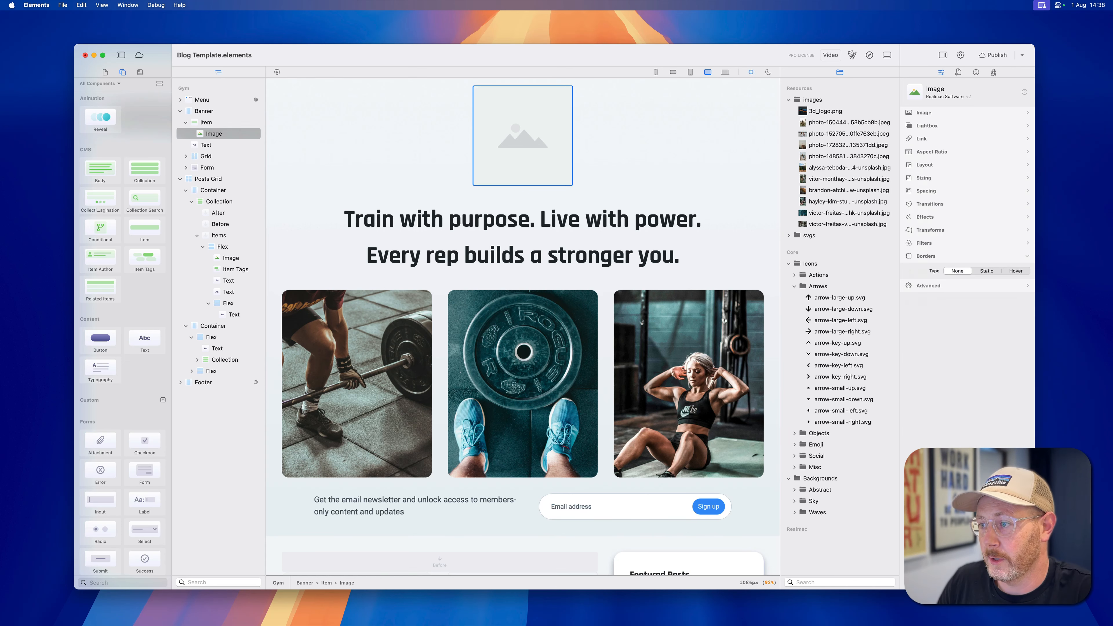
pyautogui.click(986, 271)
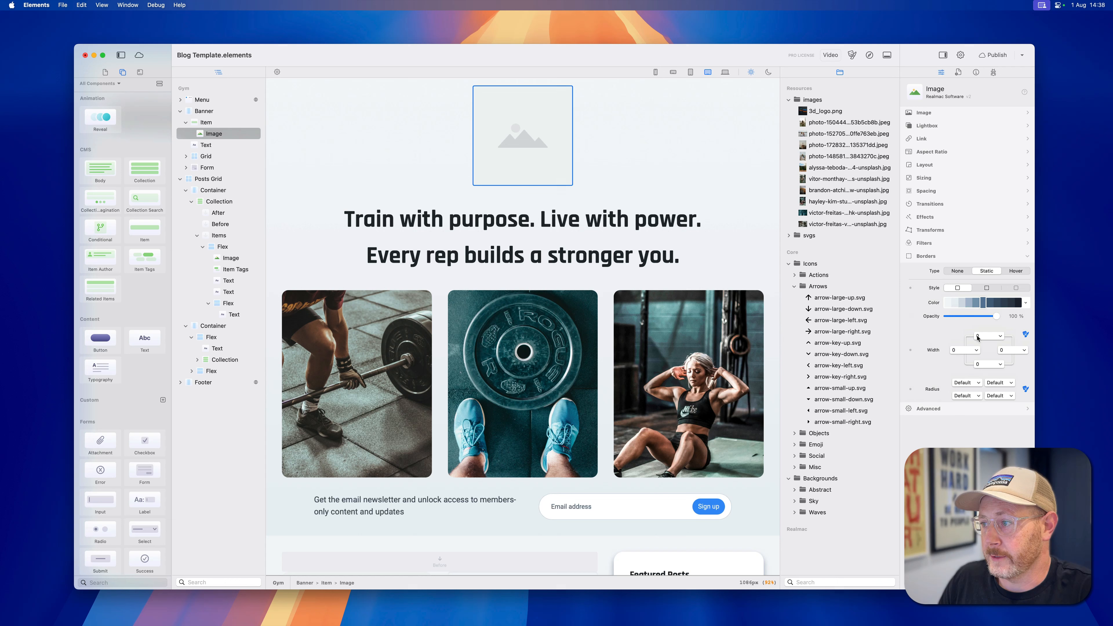
pyautogui.click(970, 382)
pyautogui.click(969, 366)
pyautogui.click(999, 383)
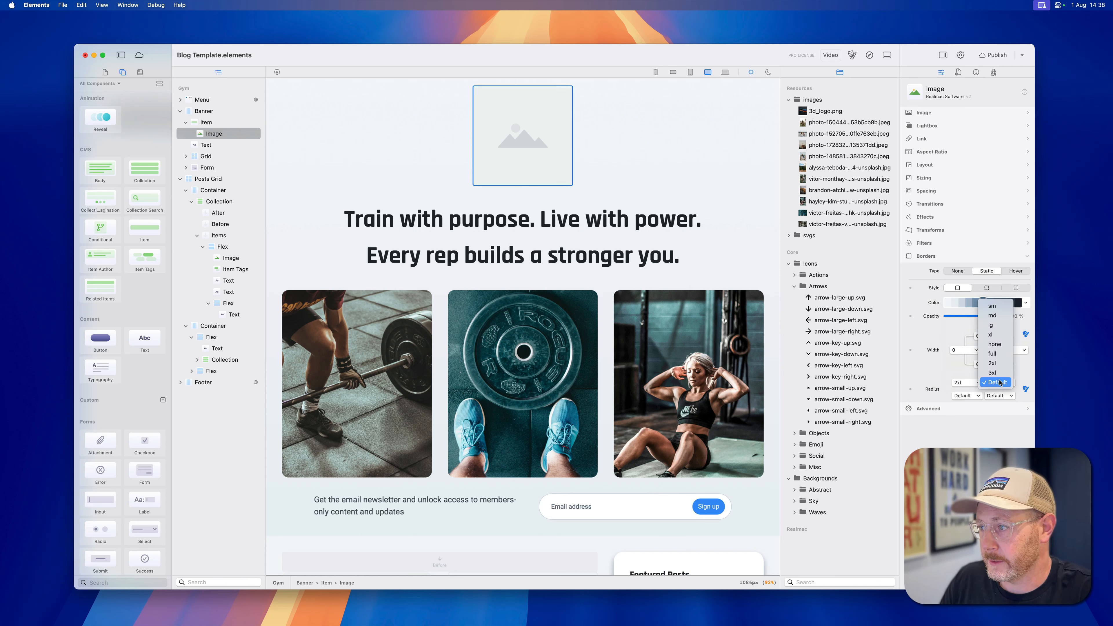
pyautogui.click(999, 364)
pyautogui.click(999, 395)
pyautogui.click(998, 376)
pyautogui.click(964, 395)
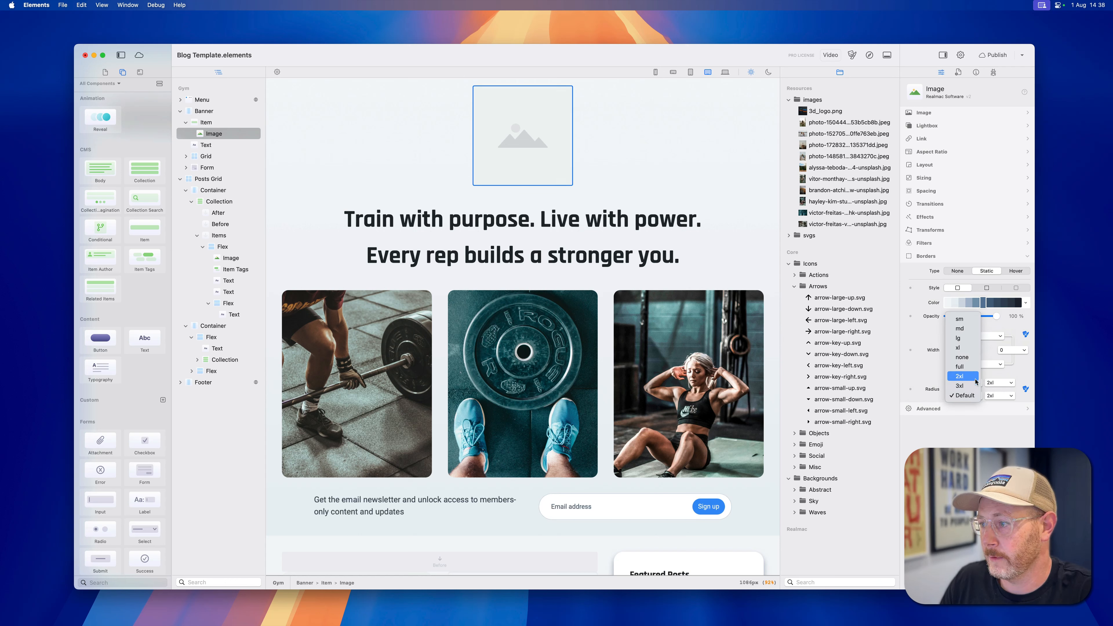
pyautogui.click(969, 376)
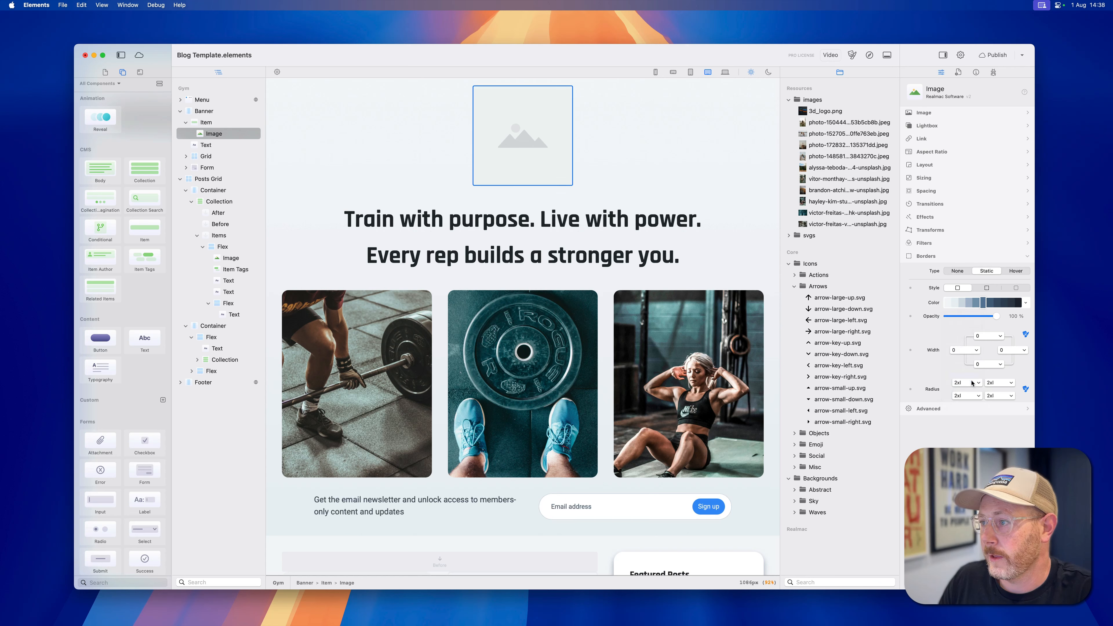
# Apply a Static effect with the Default box shadow to the banner image and preview the page in Safari.
pyautogui.click(925, 218)
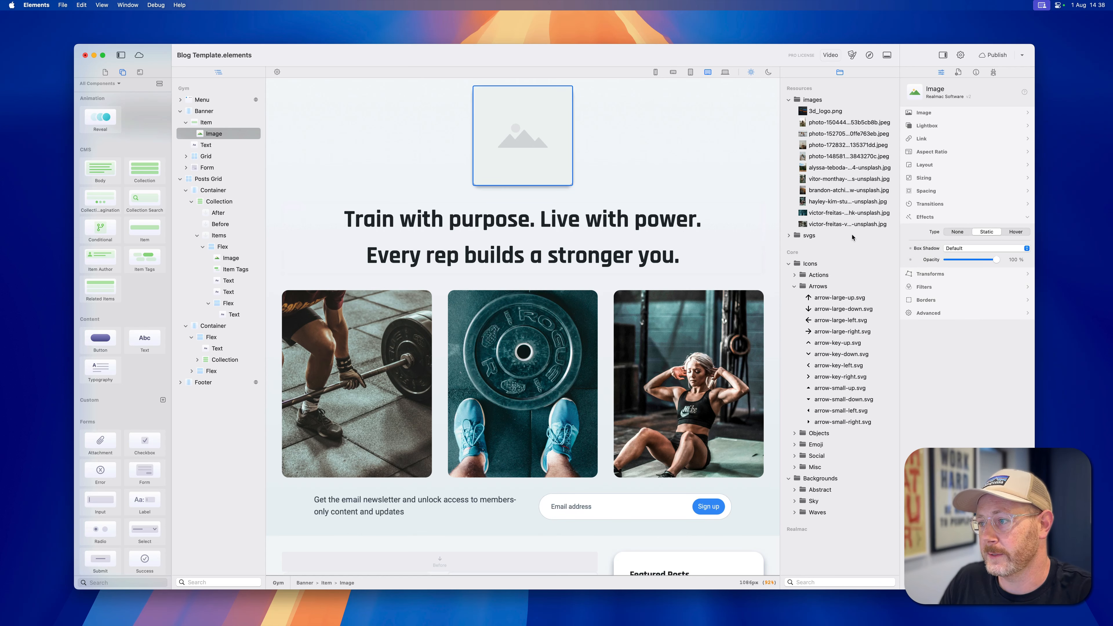
pyautogui.click(864, 56)
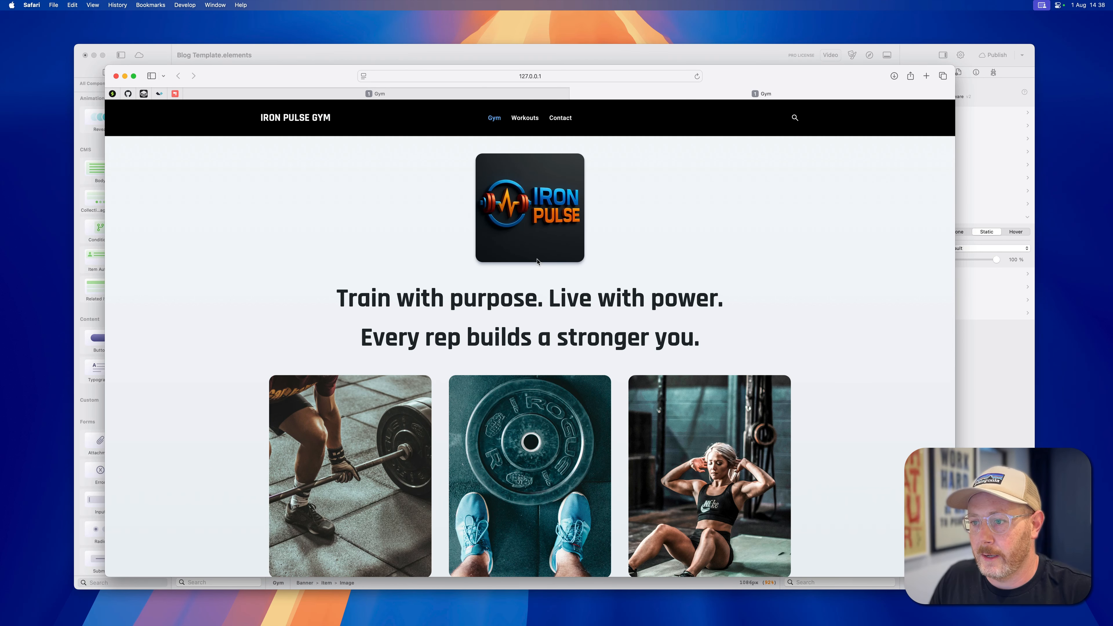
pyautogui.press('super+Tab')
# Add an Item Author component to the posts collection item, between the excerpt and the tag and date line.
pyautogui.scroll(-10, 398, 275)
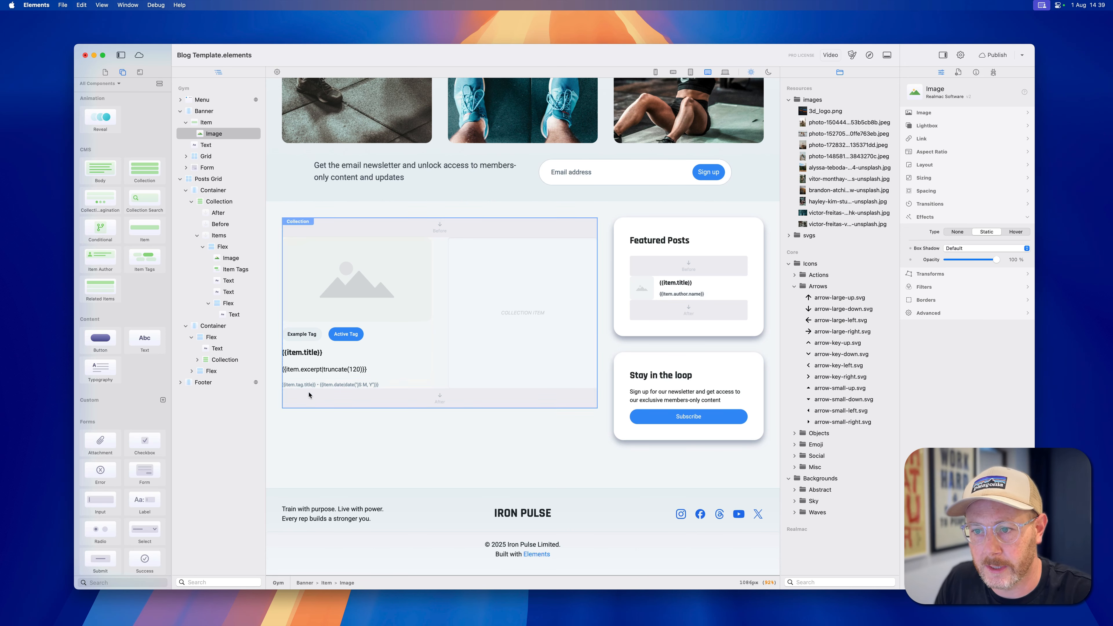
pyautogui.click(326, 363)
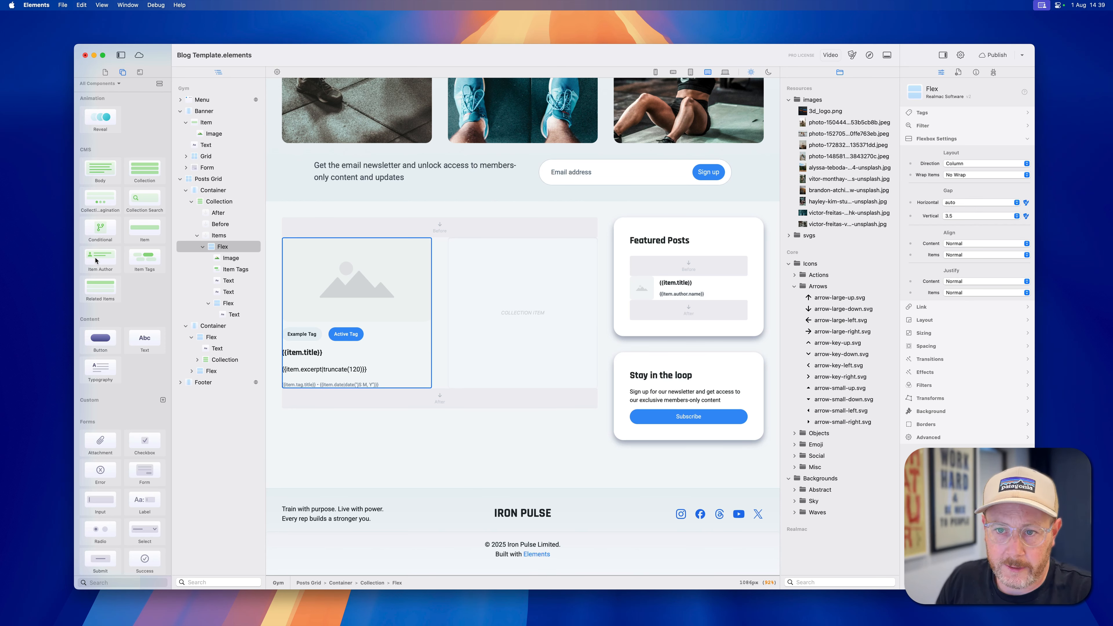
pyautogui.moveTo(97, 261); pyautogui.dragTo(337, 381)
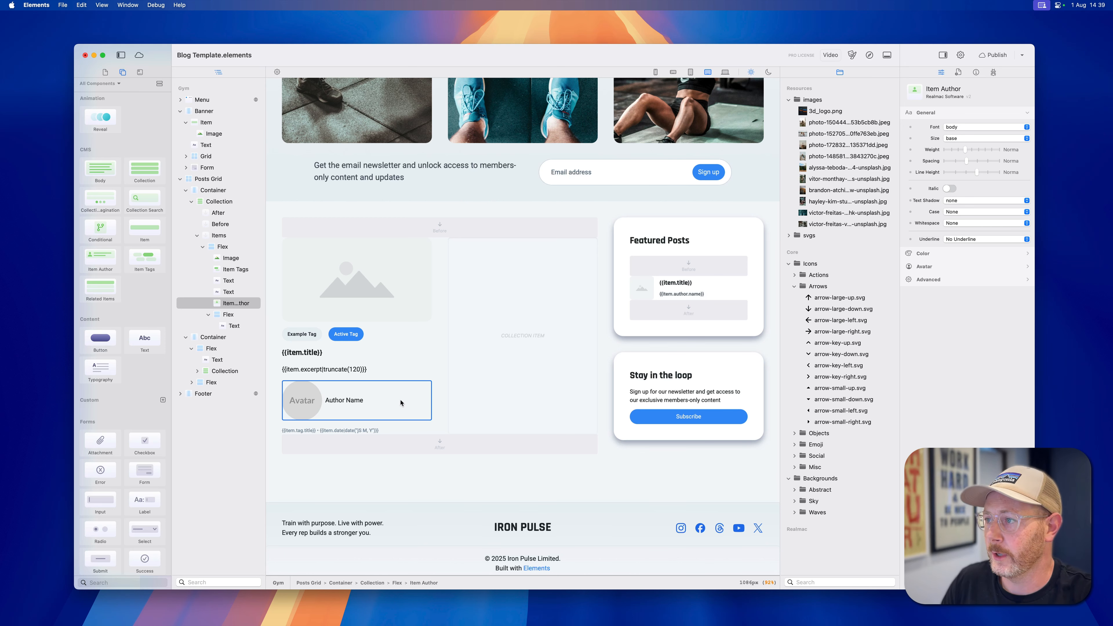
# Set the avatar size of the Item Author component in the posts collection to 6.
pyautogui.click(929, 270)
pyautogui.click(958, 166)
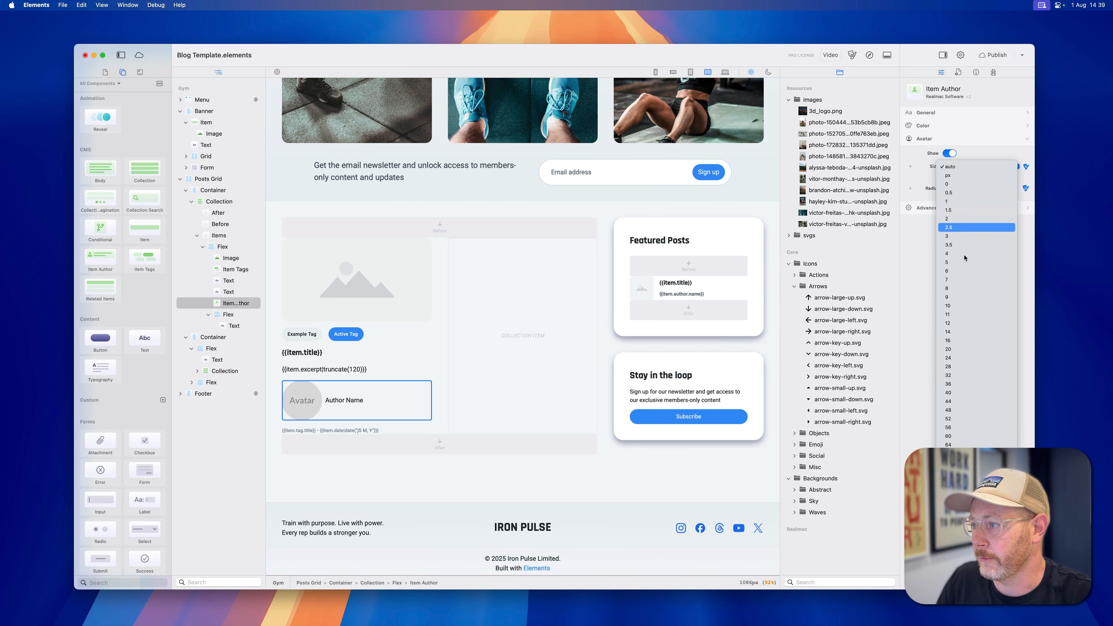
pyautogui.click(947, 270)
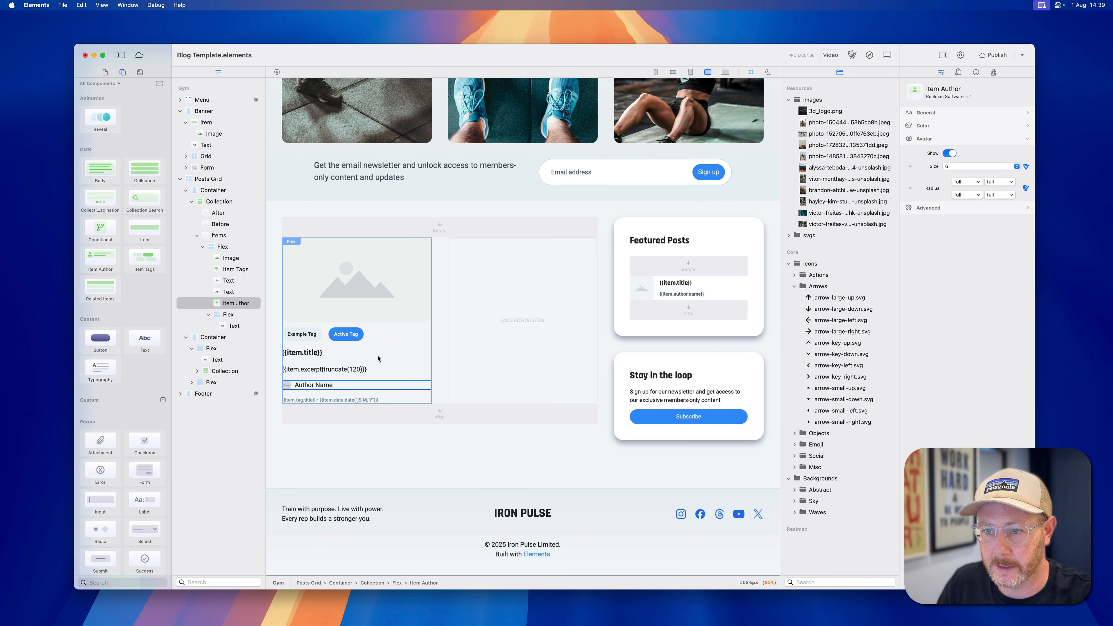
# Set the Item Author text in the posts collection to size sm with a semi-bold weight.
pyautogui.click(929, 115)
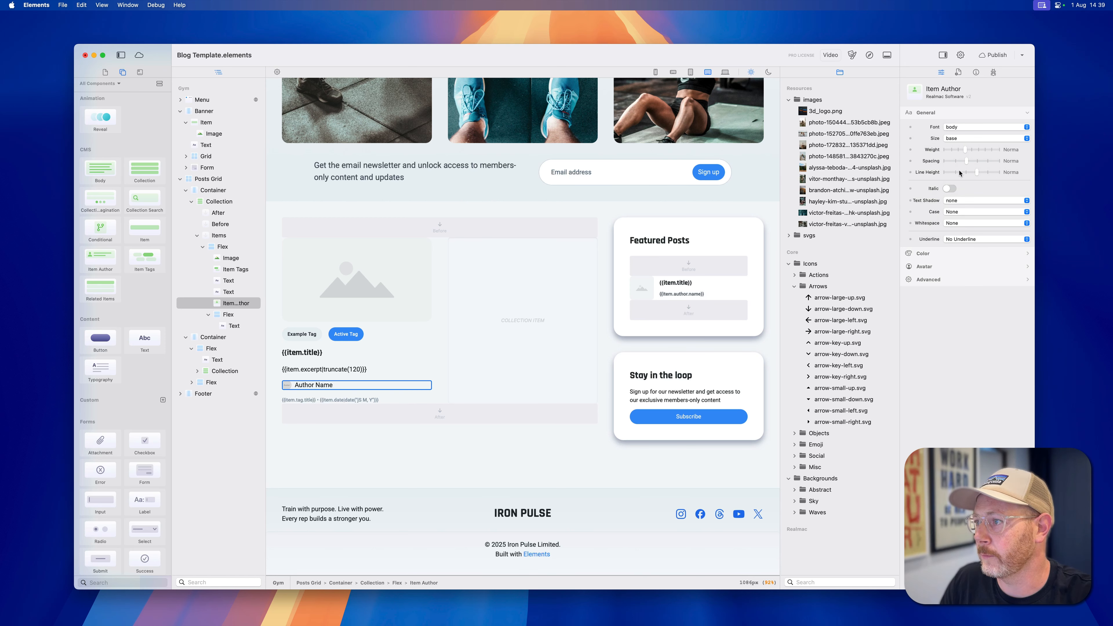
pyautogui.click(967, 139)
pyautogui.click(955, 130)
pyautogui.moveTo(966, 149); pyautogui.dragTo(978, 151)
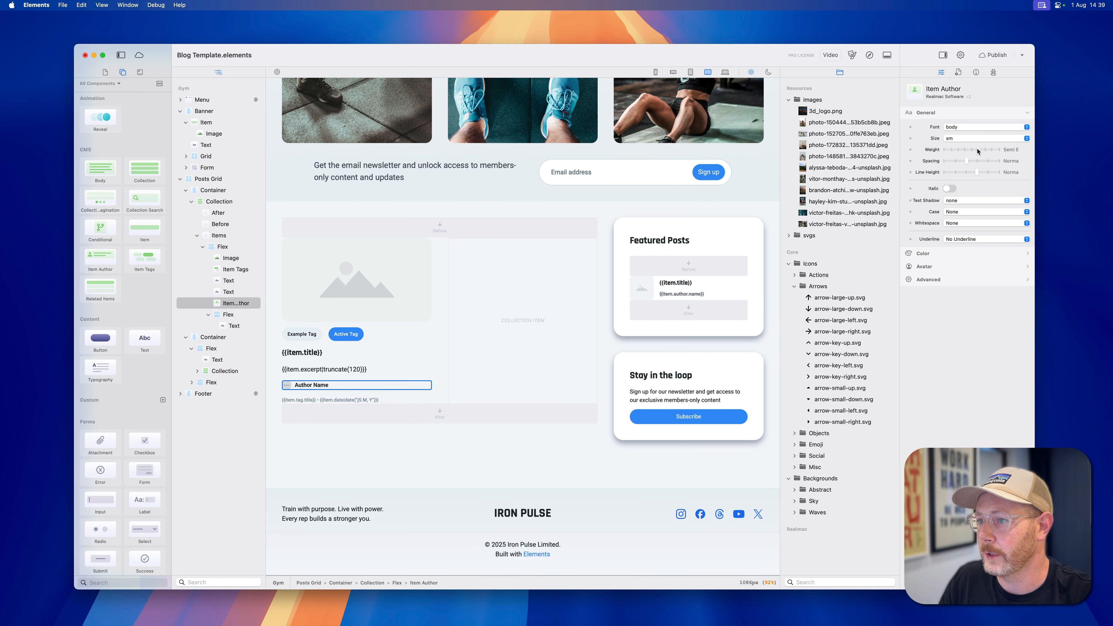
pyautogui.click(354, 378)
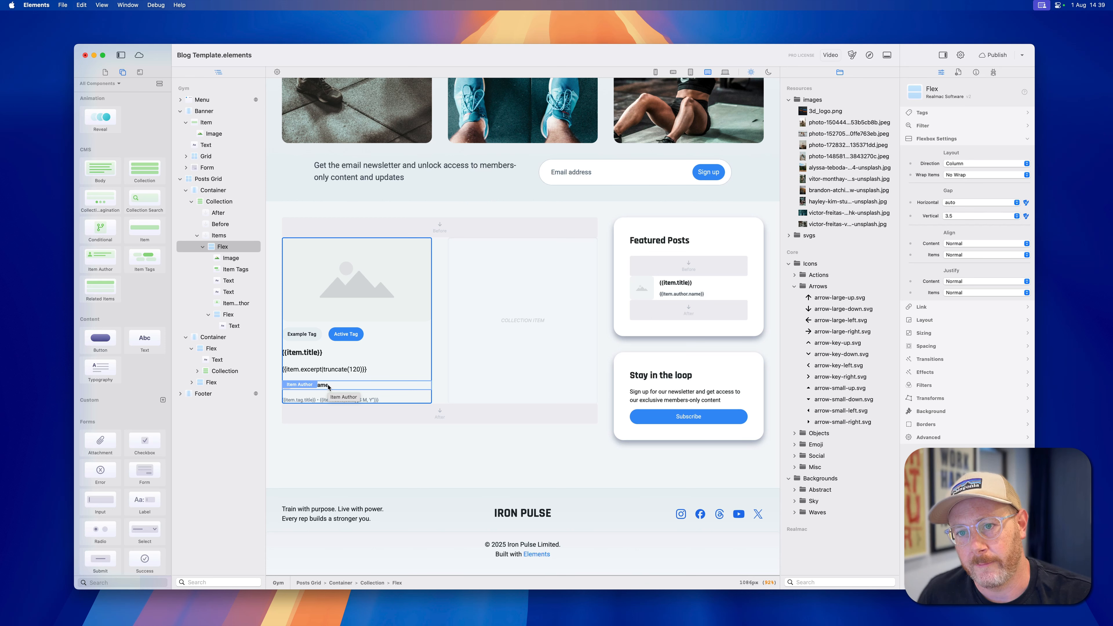
# Show the project's pages, collapse the gym-blog folder and expand the authors folder to view the author files.
pyautogui.click(105, 72)
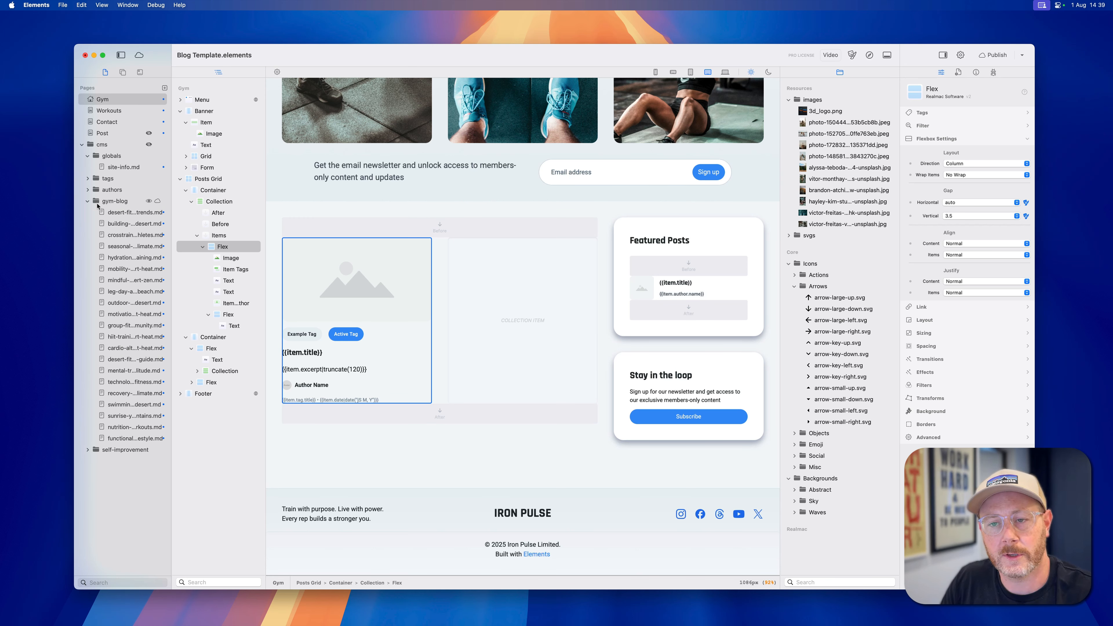
pyautogui.click(88, 201)
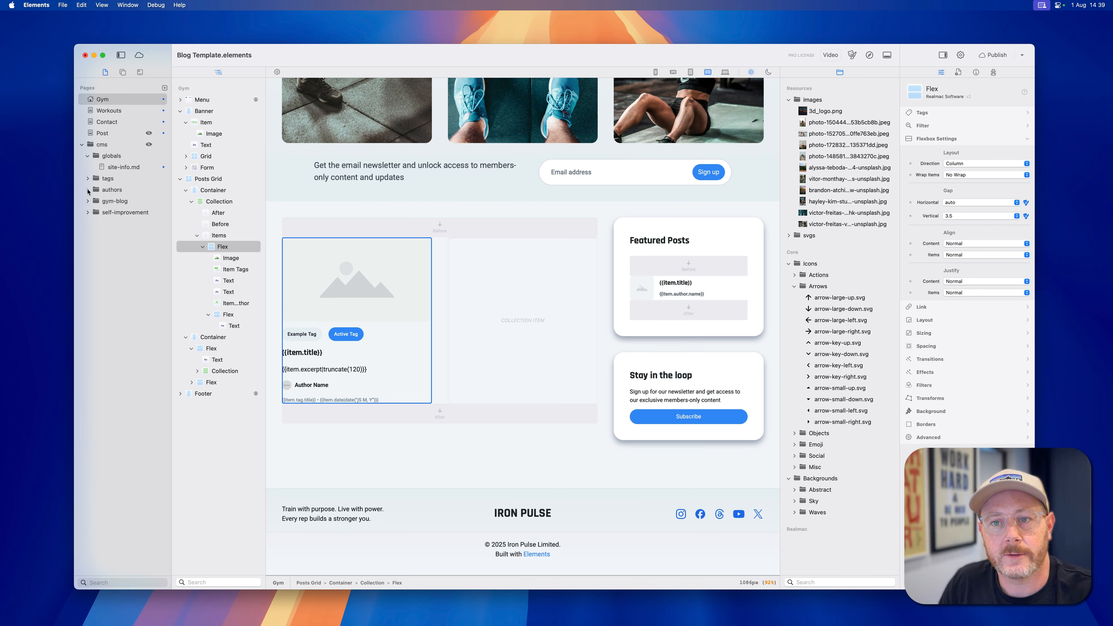
pyautogui.click(88, 191)
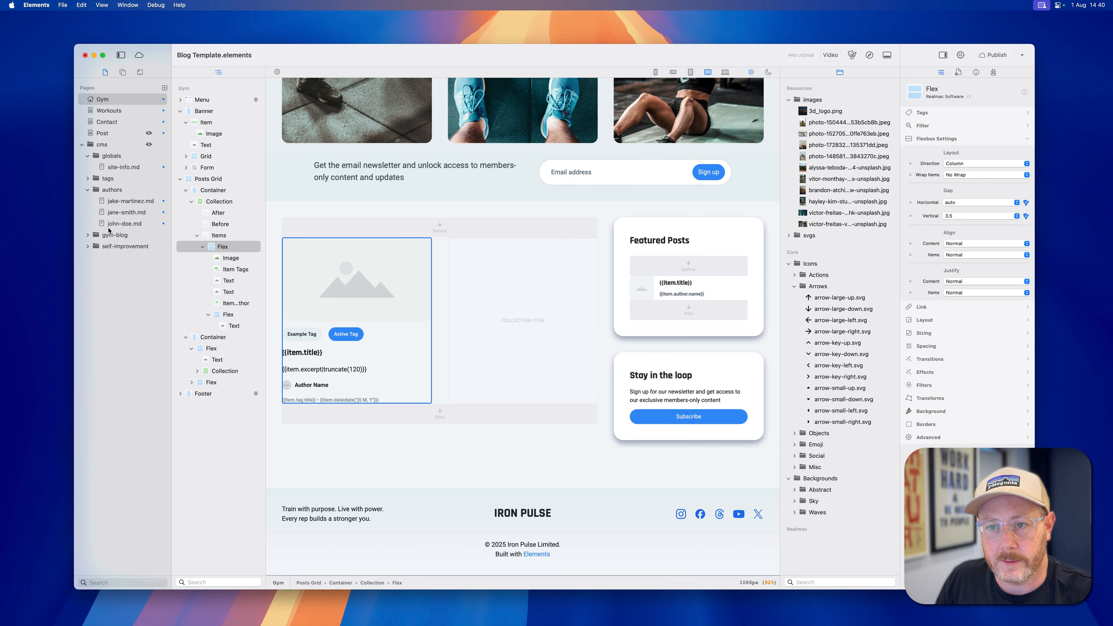
# Preview the Gym page in Safari and check the author avatar and name under the blog posts.
pyautogui.click(869, 55)
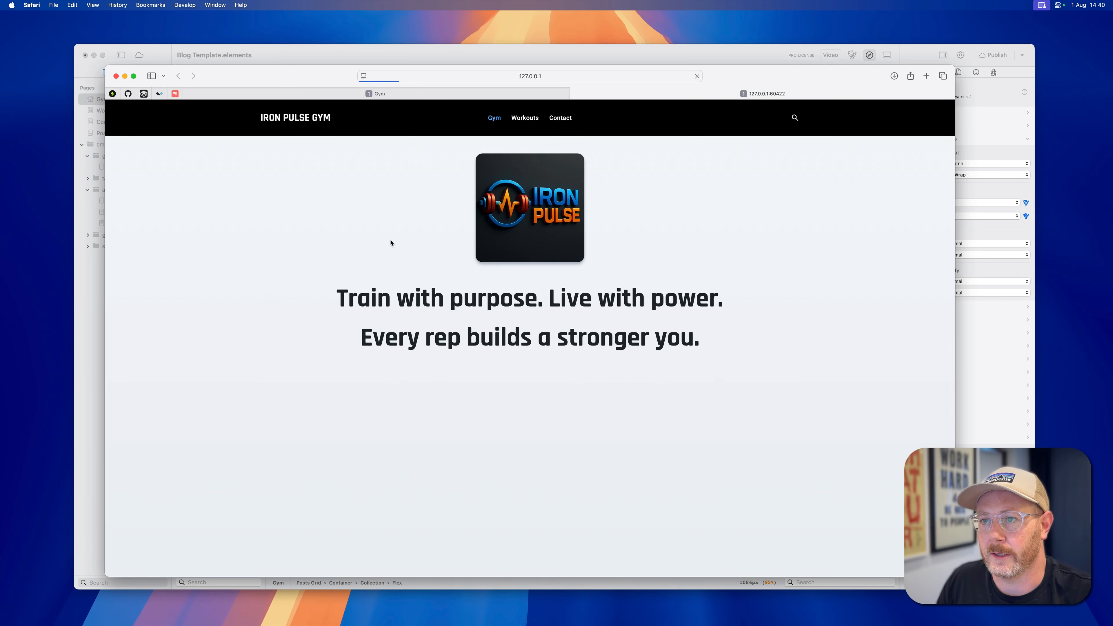
pyautogui.scroll(-10, 340, 271)
pyautogui.scroll(-3, 340, 271)
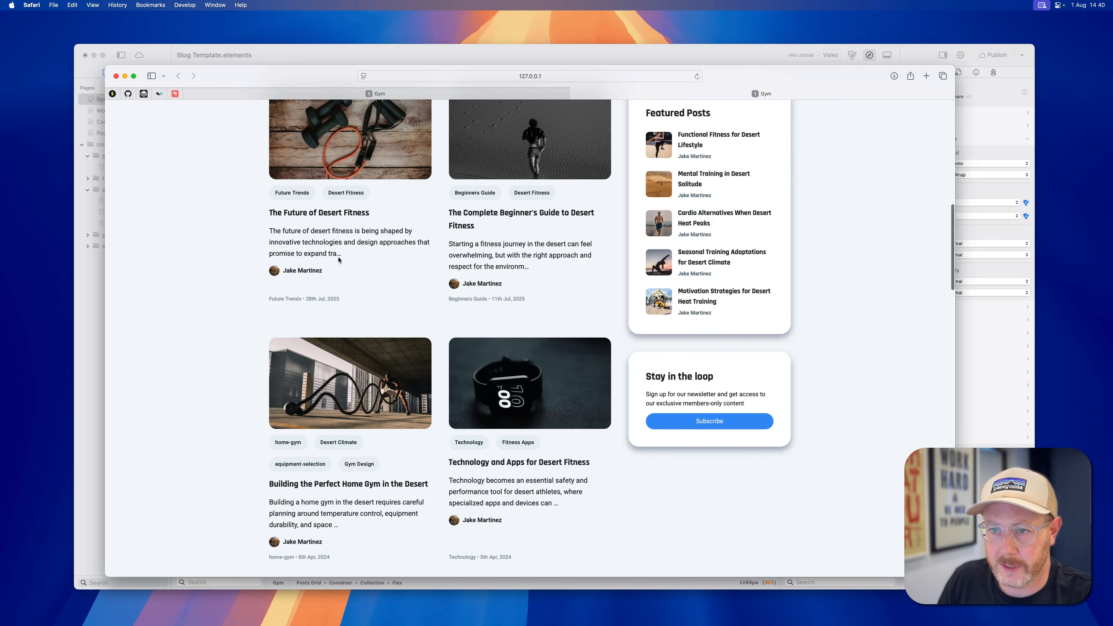
pyautogui.tripleClick(315, 270)
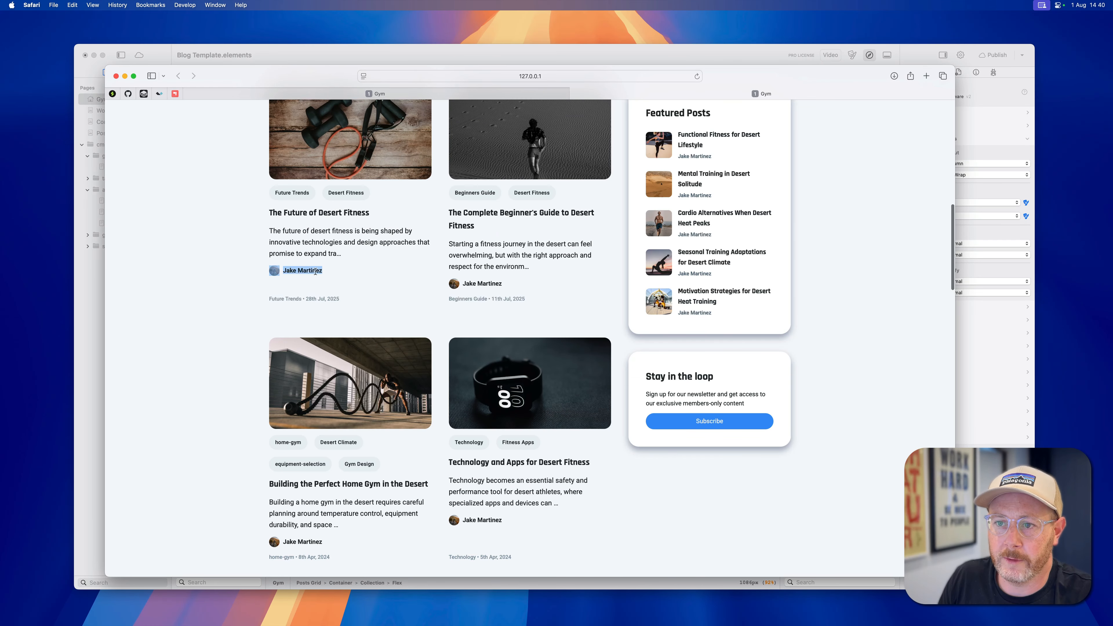
pyautogui.click(282, 273)
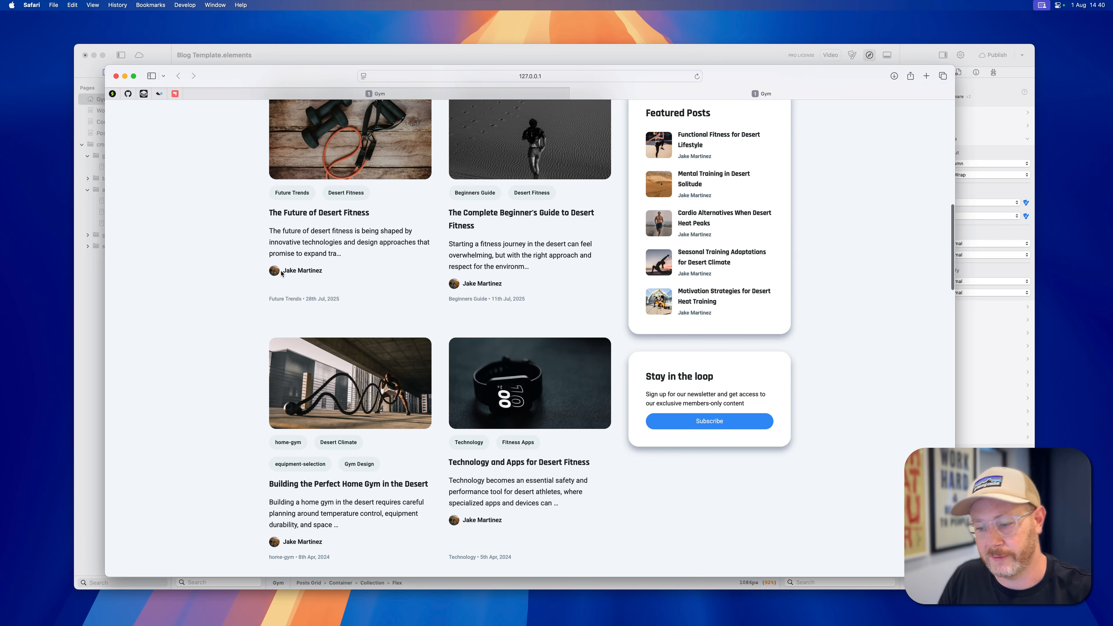
# Return to Elements, set the posts collection's Item Author avatar size to 9, and check the preview in Safari.
pyautogui.press('super+Tab')
pyautogui.click(332, 384)
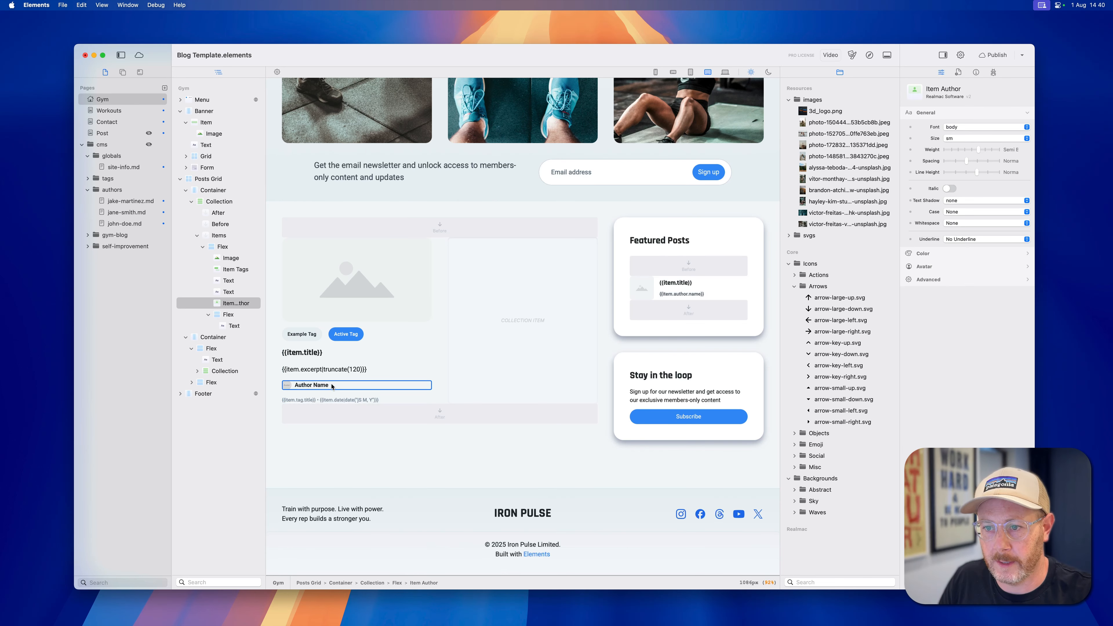
pyautogui.click(922, 267)
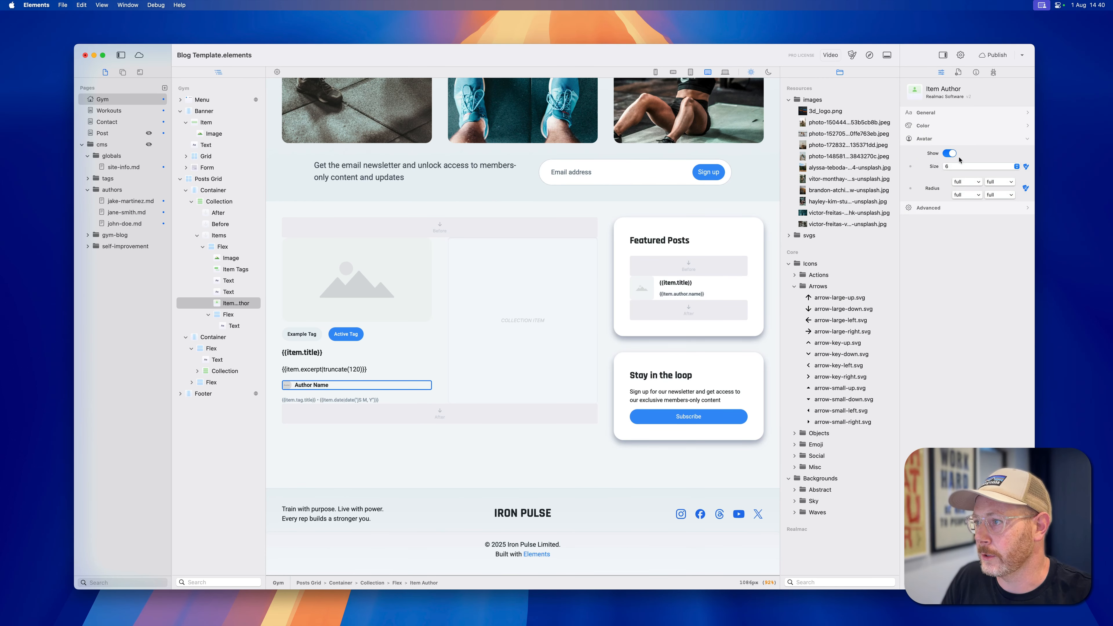
pyautogui.click(955, 166)
pyautogui.click(952, 193)
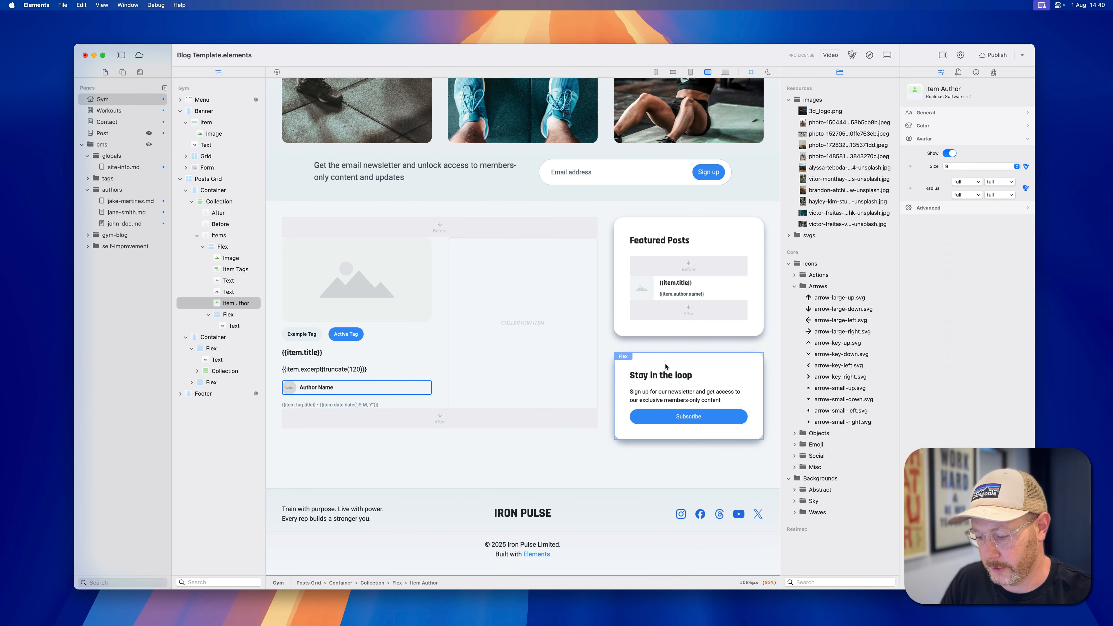
pyautogui.press('super+Tab')
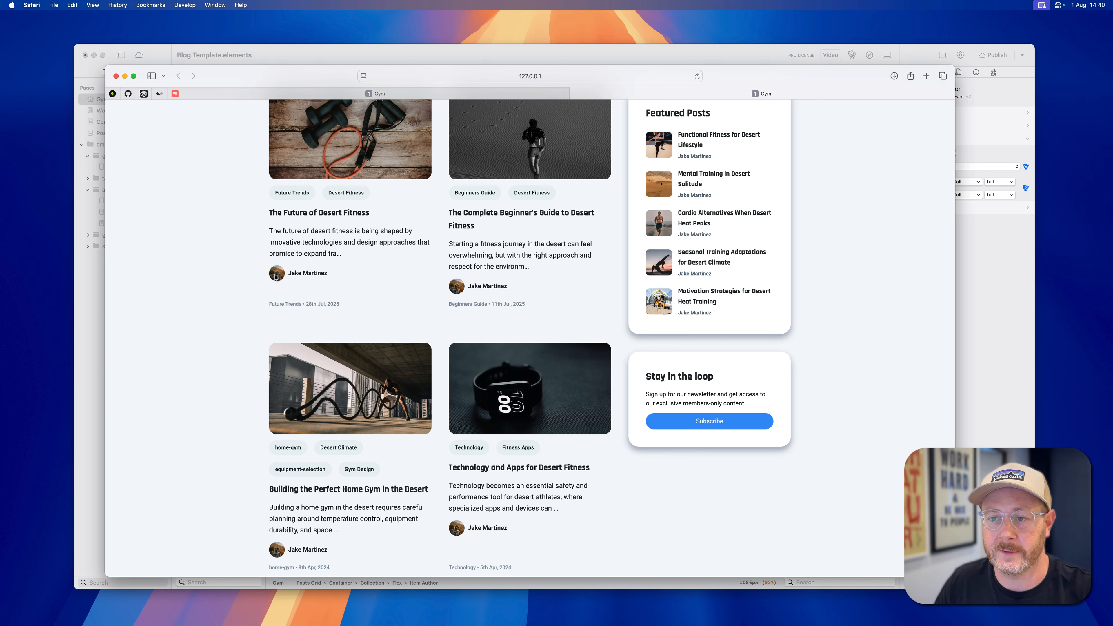
# Return to Elements, open the first Markdown file in the authors folder and examine its image src path.
pyautogui.press('super+Tab')
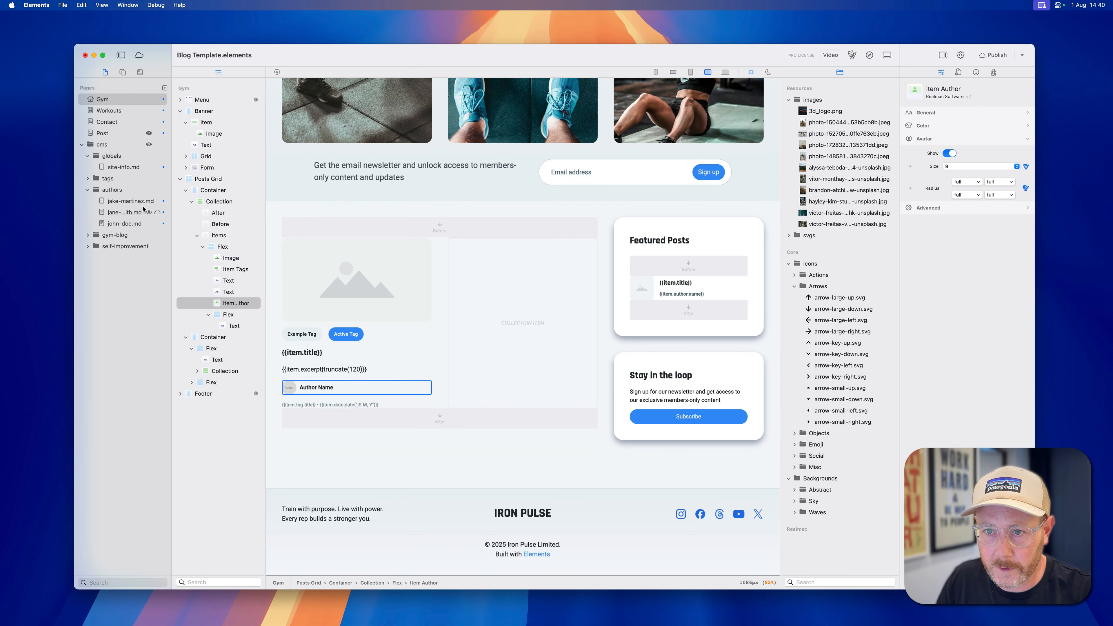
pyautogui.click(131, 200)
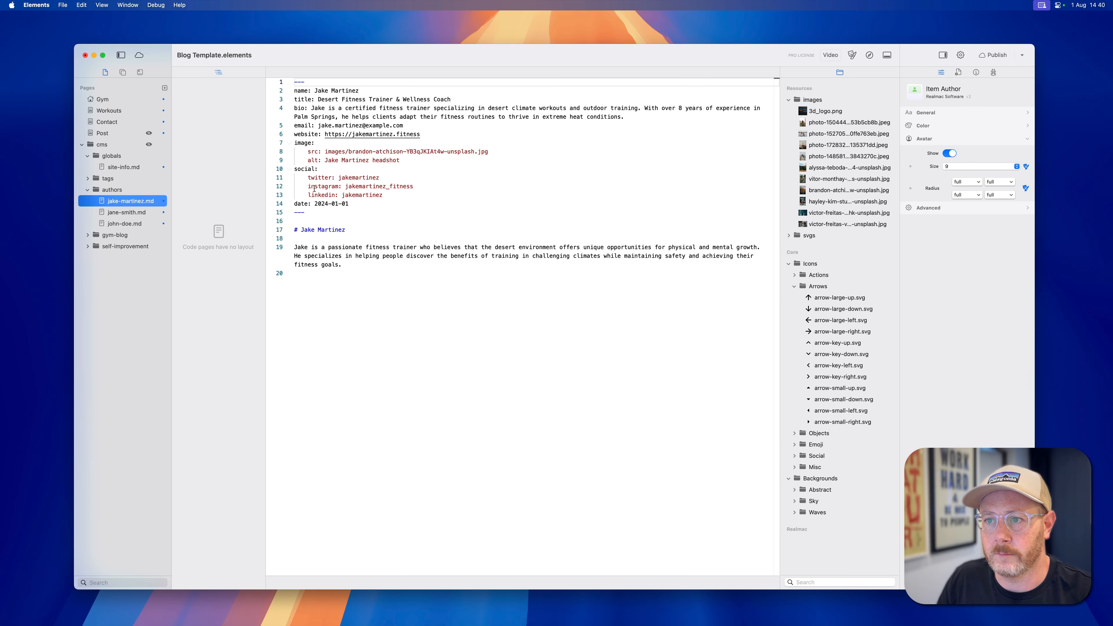
pyautogui.doubleClick(303, 143)
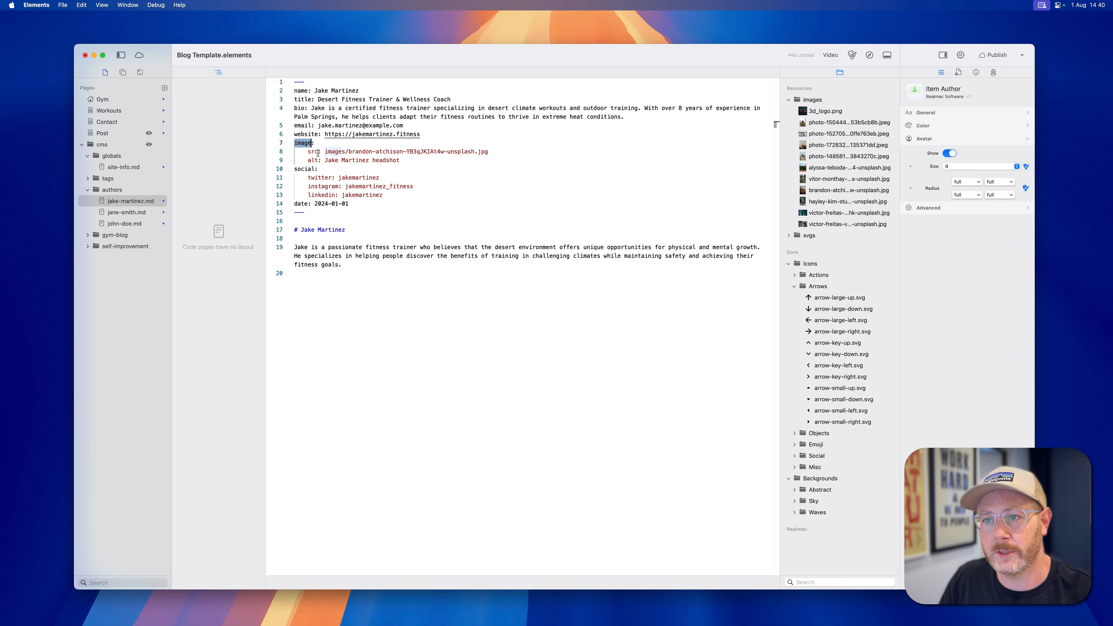
pyautogui.click(309, 152)
pyautogui.moveTo(325, 152); pyautogui.dragTo(502, 153)
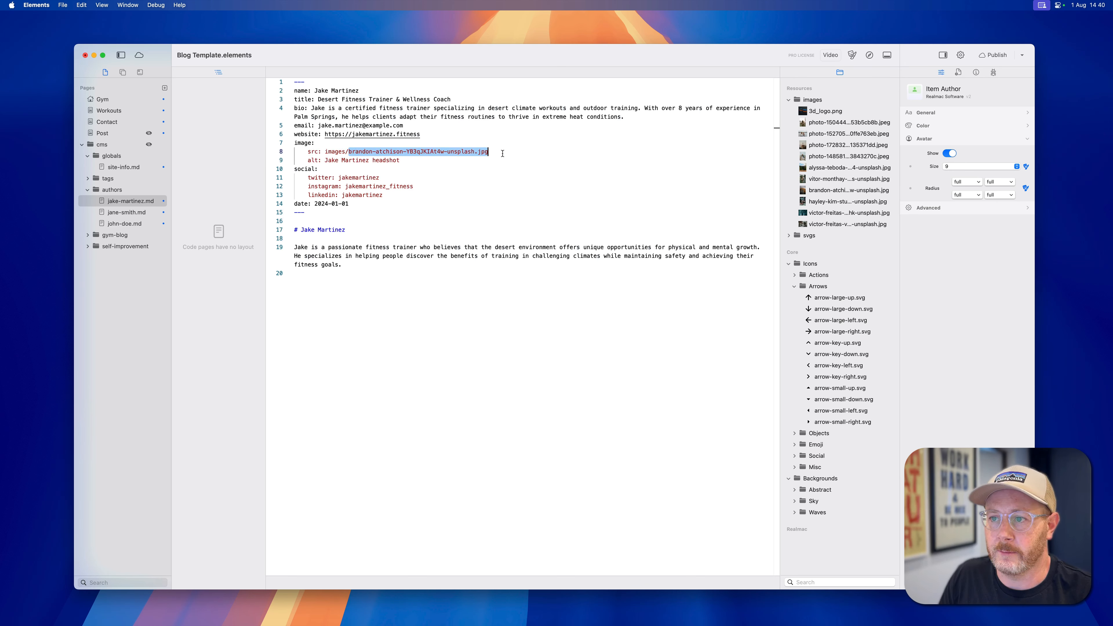
# Preview the resource photo referenced by the author file's image src, then close the preview and return to the image entry.
pyautogui.click(835, 192)
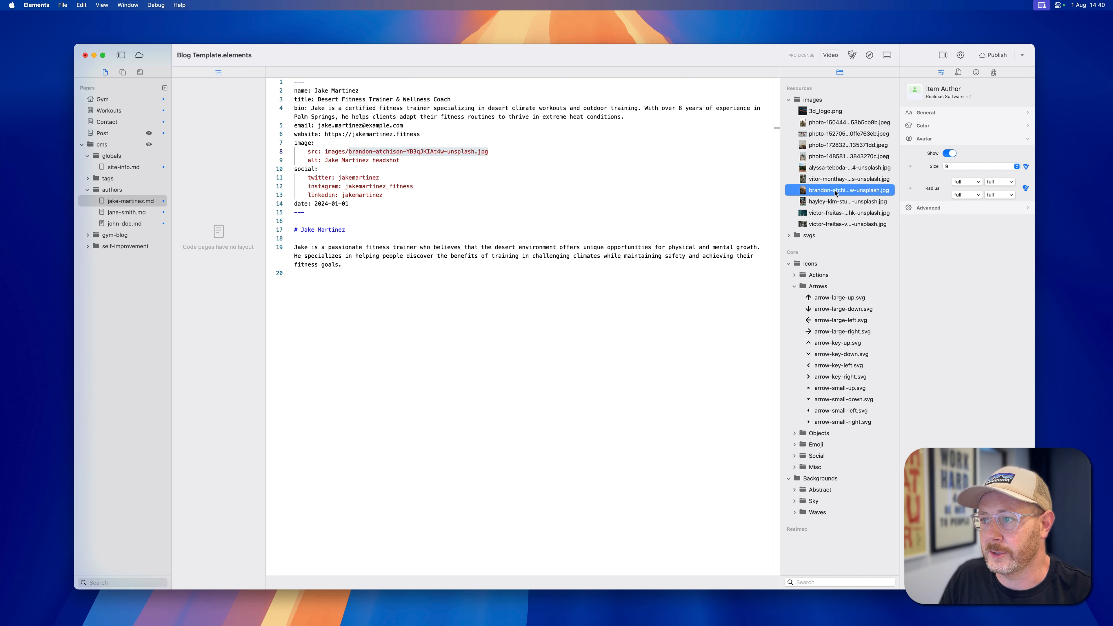
pyautogui.press('space')
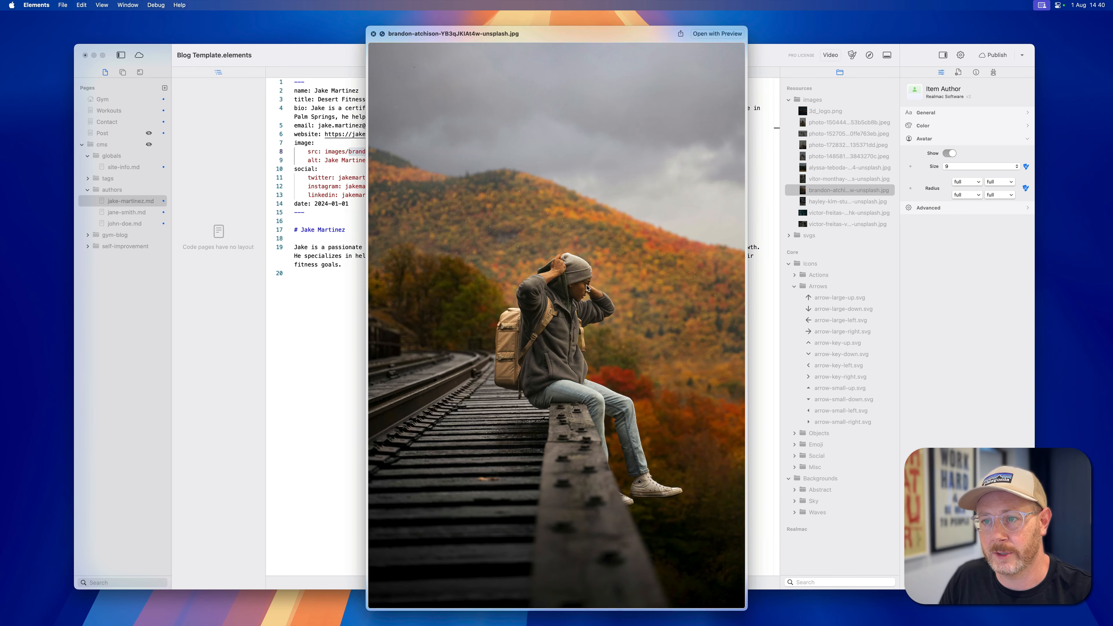
pyautogui.press('space')
pyautogui.click(340, 146)
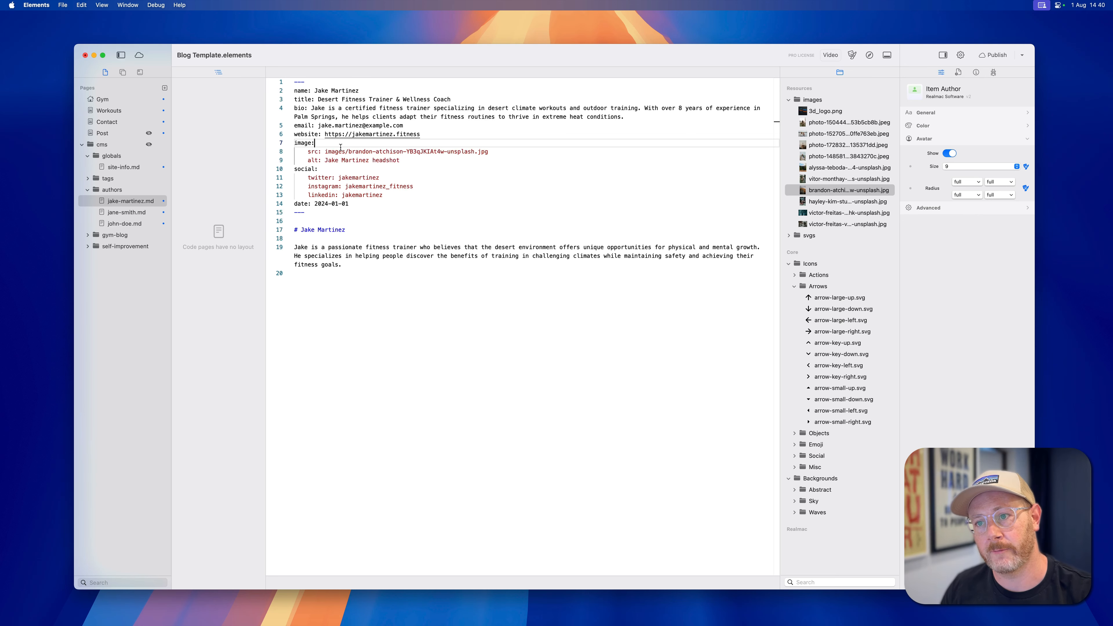
# Switch to Safari, open the post The Future of Desert Fitness and review its header and author line.
pyautogui.press('super+Tab')
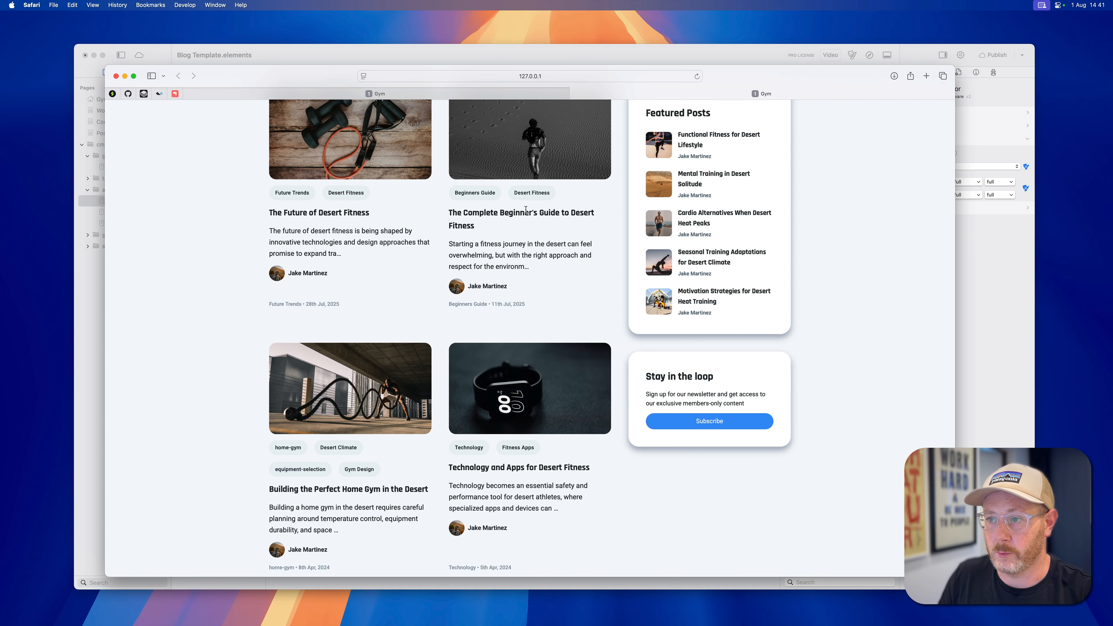
pyautogui.scroll(3, 526, 210)
pyautogui.click(423, 250)
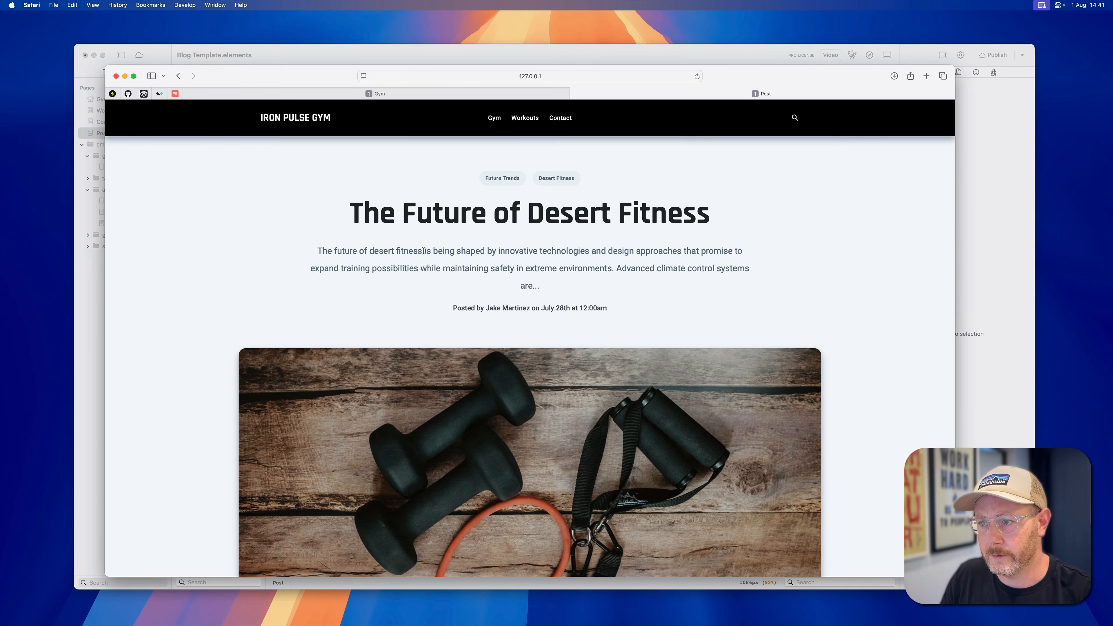
pyautogui.scroll(-10, 424, 251)
pyautogui.scroll(8, 382, 251)
# Return to Elements and add an Item Author component to the Post page header, below the Posted by line.
pyautogui.press('super+Tab')
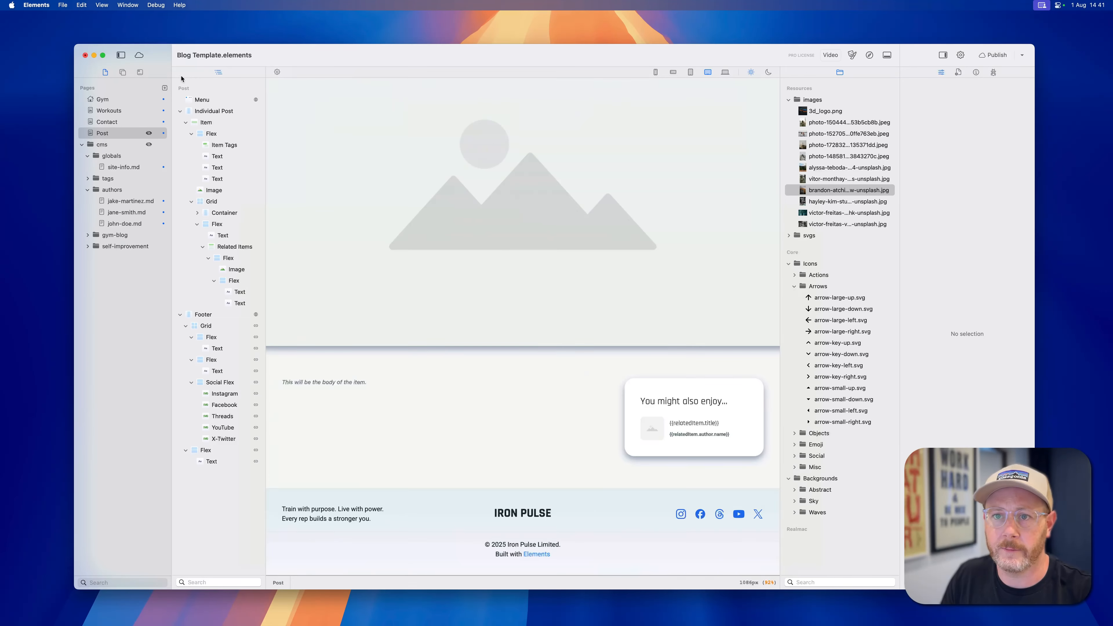
pyautogui.scroll(10, 456, 378)
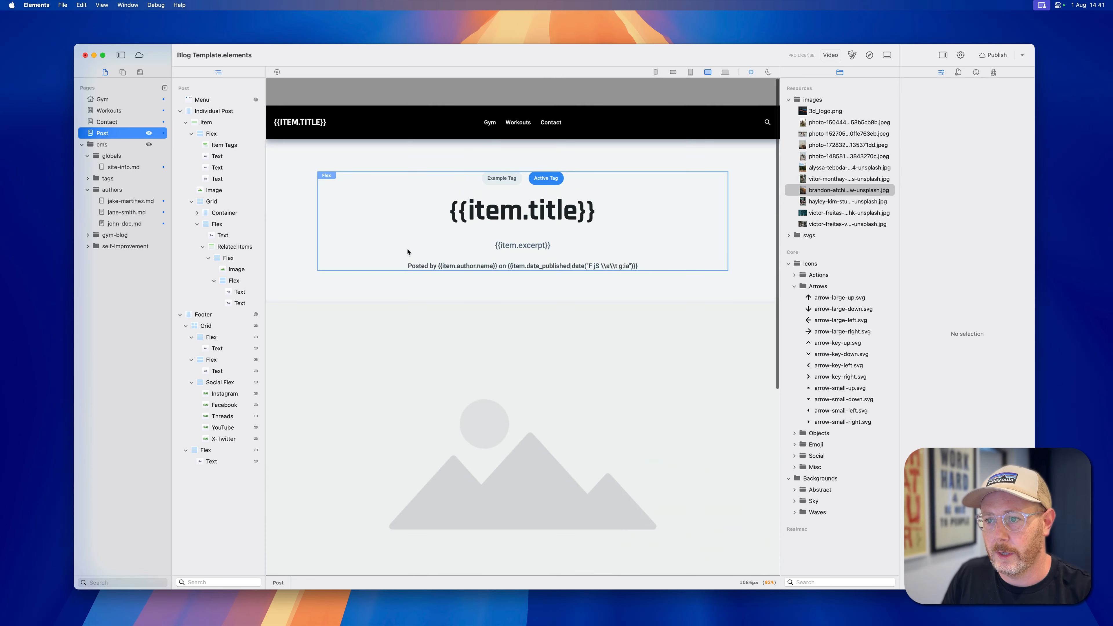
pyautogui.click(123, 72)
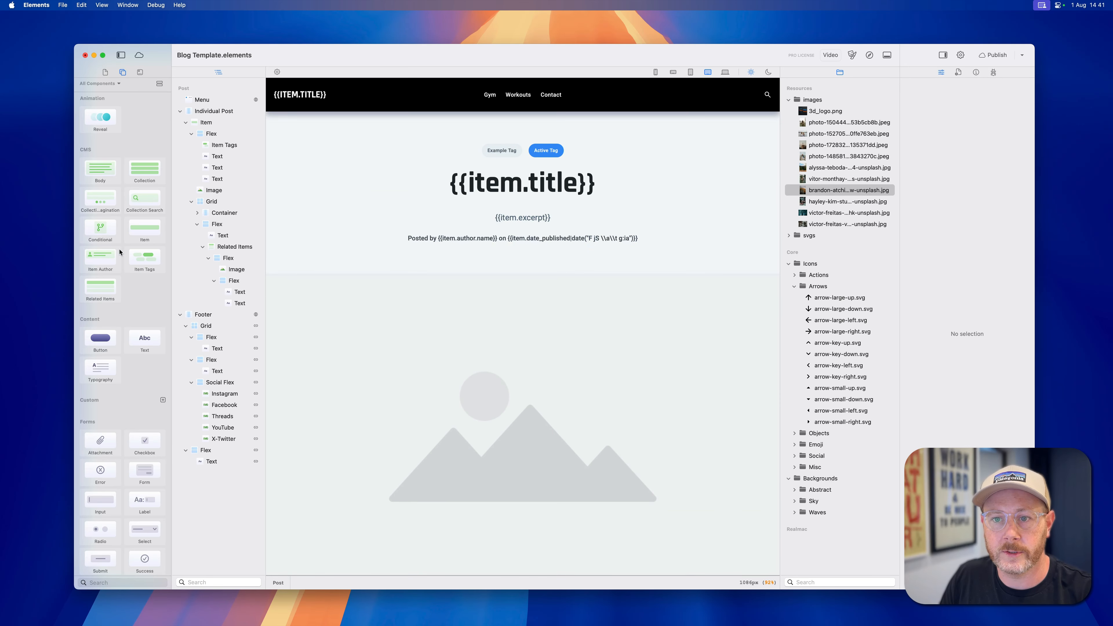
pyautogui.moveTo(101, 258); pyautogui.dragTo(565, 258)
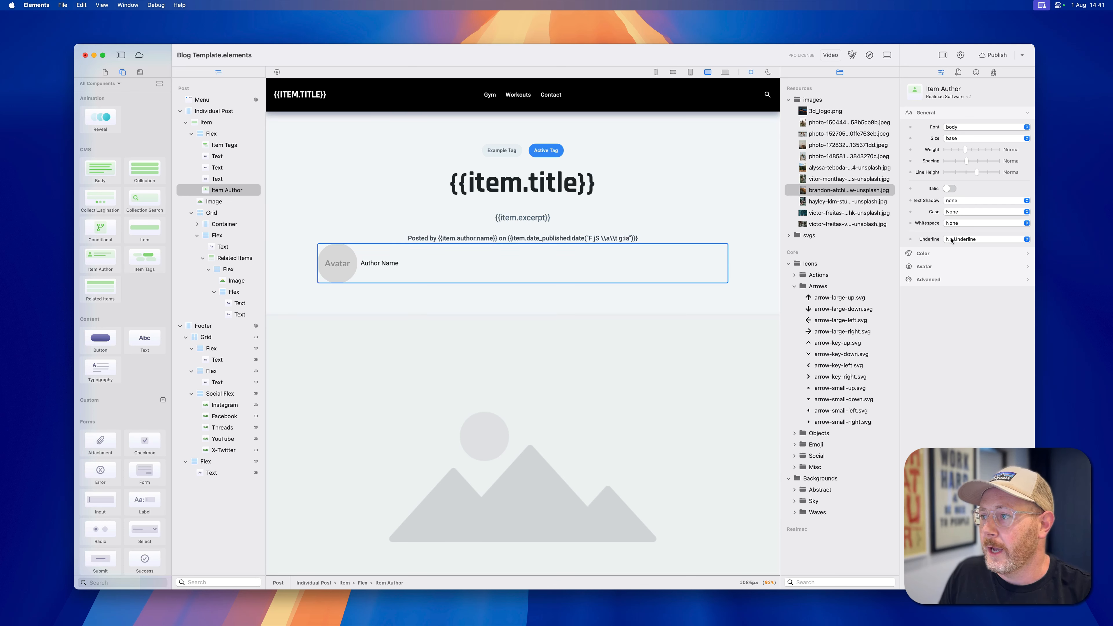
# Set the avatar size of the Post page's Item Author component to 10.
pyautogui.click(924, 267)
pyautogui.click(964, 169)
pyautogui.click(948, 305)
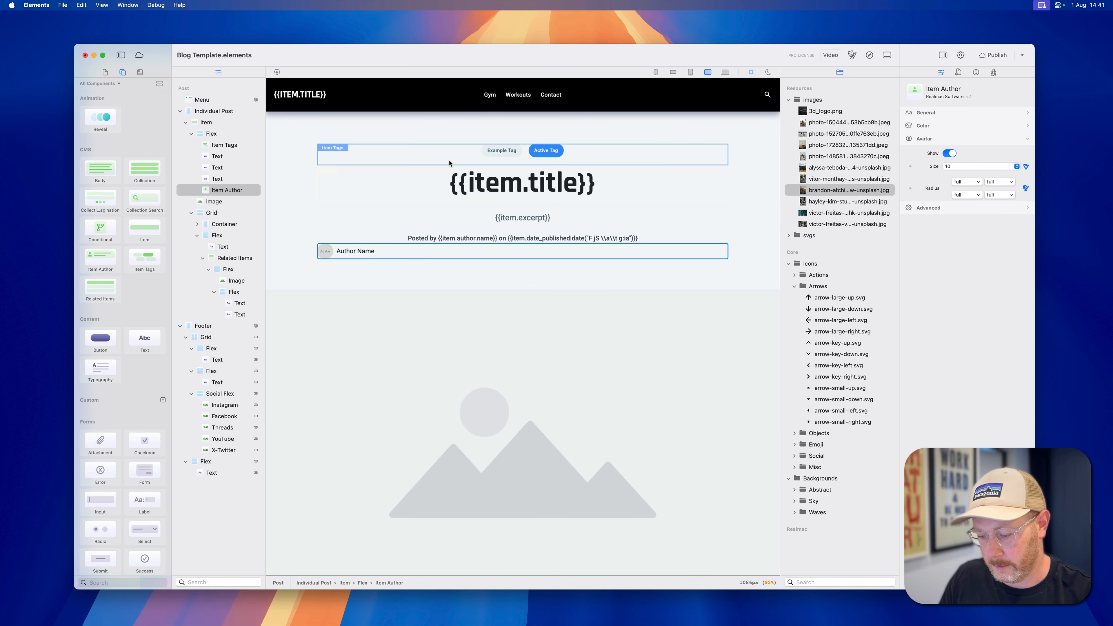
# Preview the post in Safari and check the author avatar and name beneath the Posted by line.
pyautogui.press('super+r')
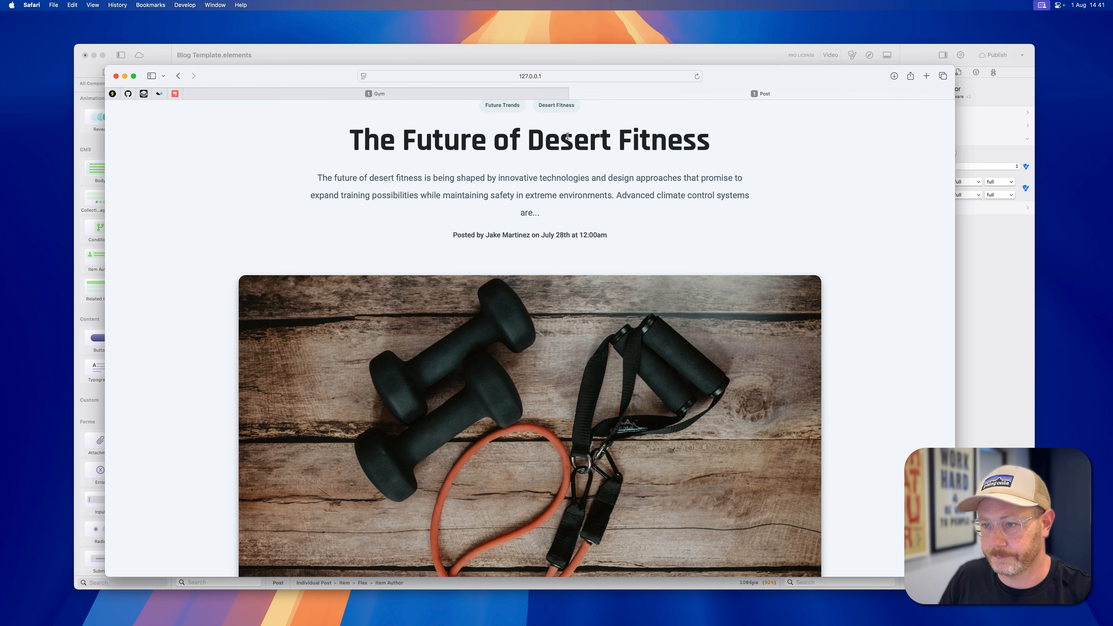
pyautogui.scroll(-3, 407, 215)
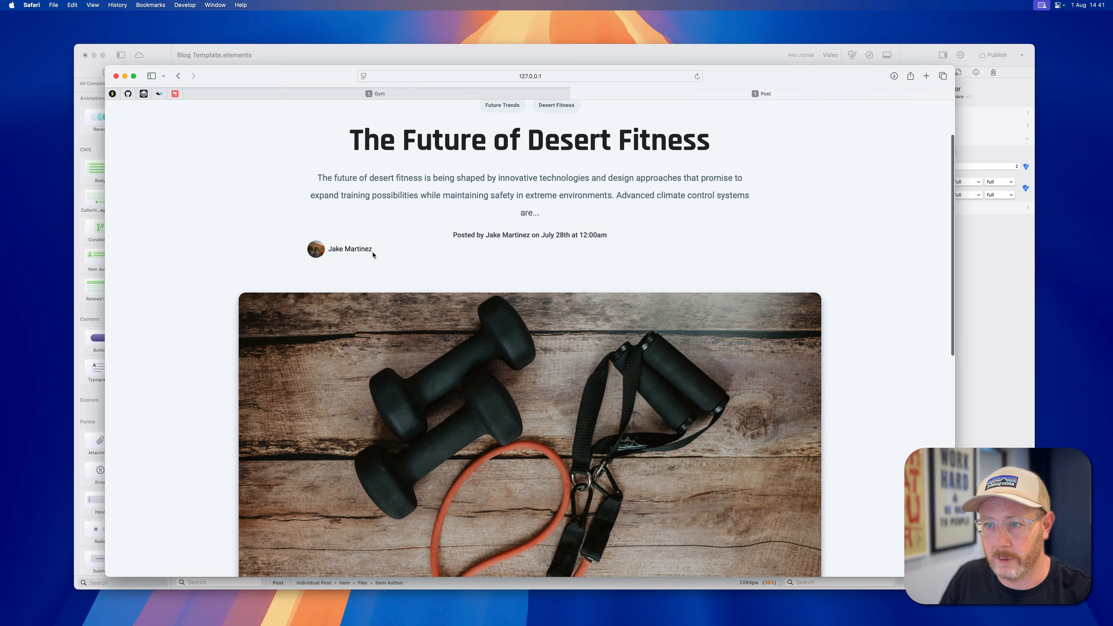
pyautogui.moveTo(373, 254); pyautogui.dragTo(341, 252)
pyautogui.click(342, 253)
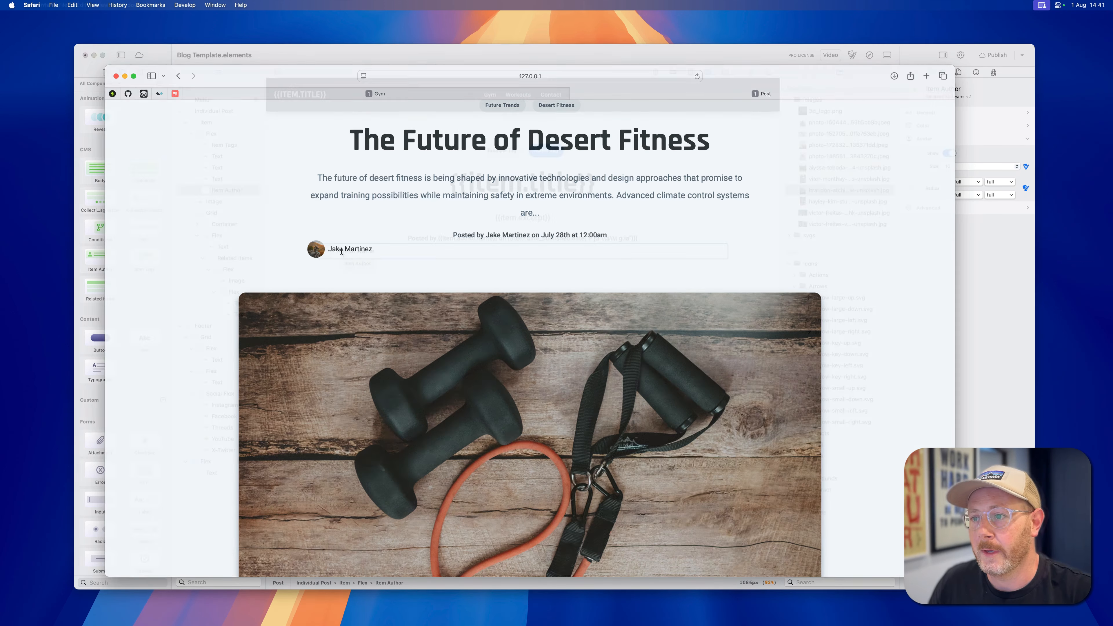
# Return to Elements, open the Markdown file of The Future of Desert Fitness in gym-blog, and inspect its image source URL.
pyautogui.press('super+Tab')
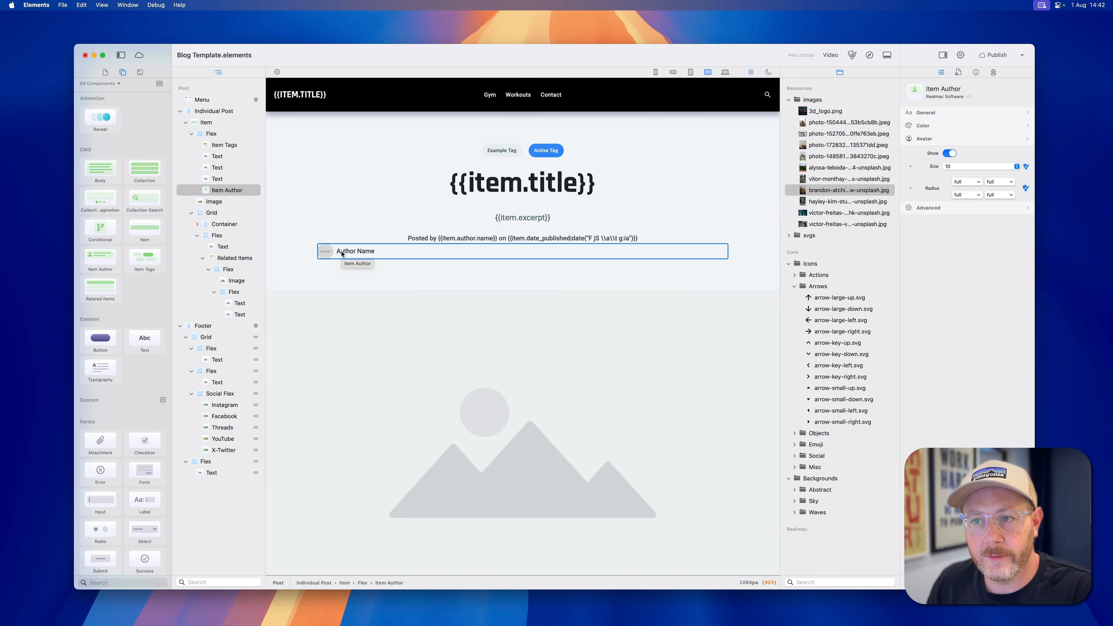
pyautogui.click(106, 72)
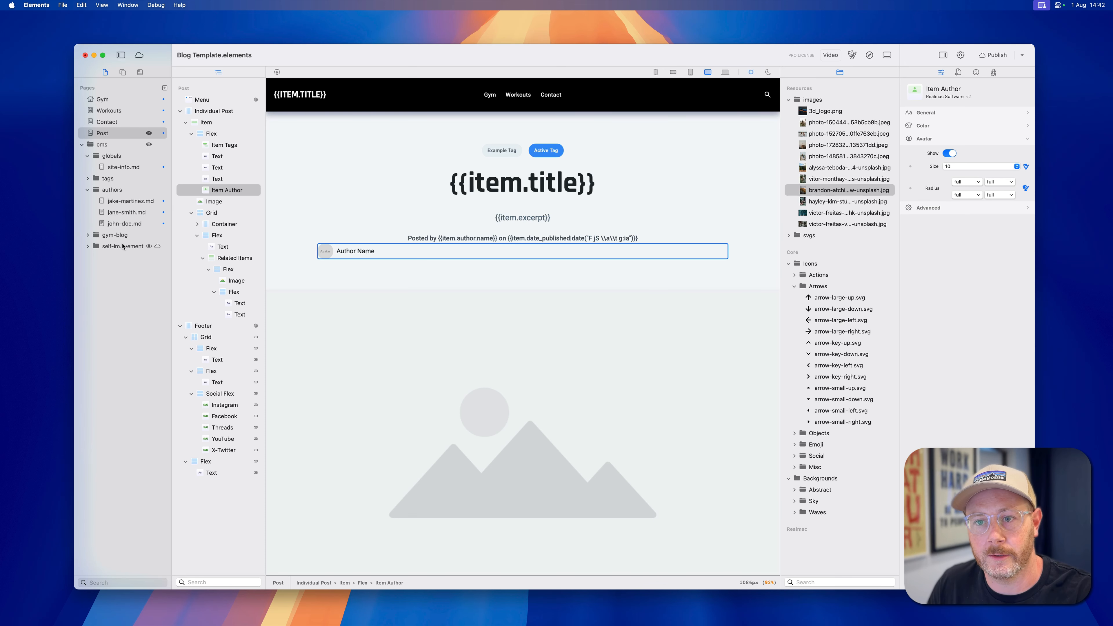
pyautogui.click(88, 236)
pyautogui.click(132, 246)
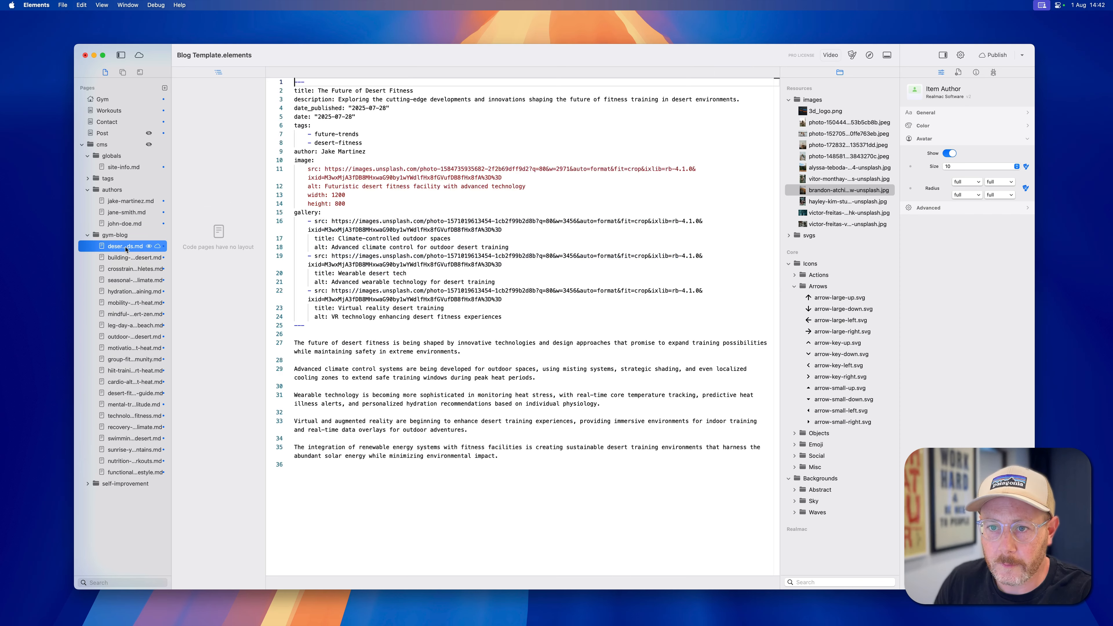
pyautogui.click(300, 161)
pyautogui.moveTo(301, 161); pyautogui.dragTo(513, 178)
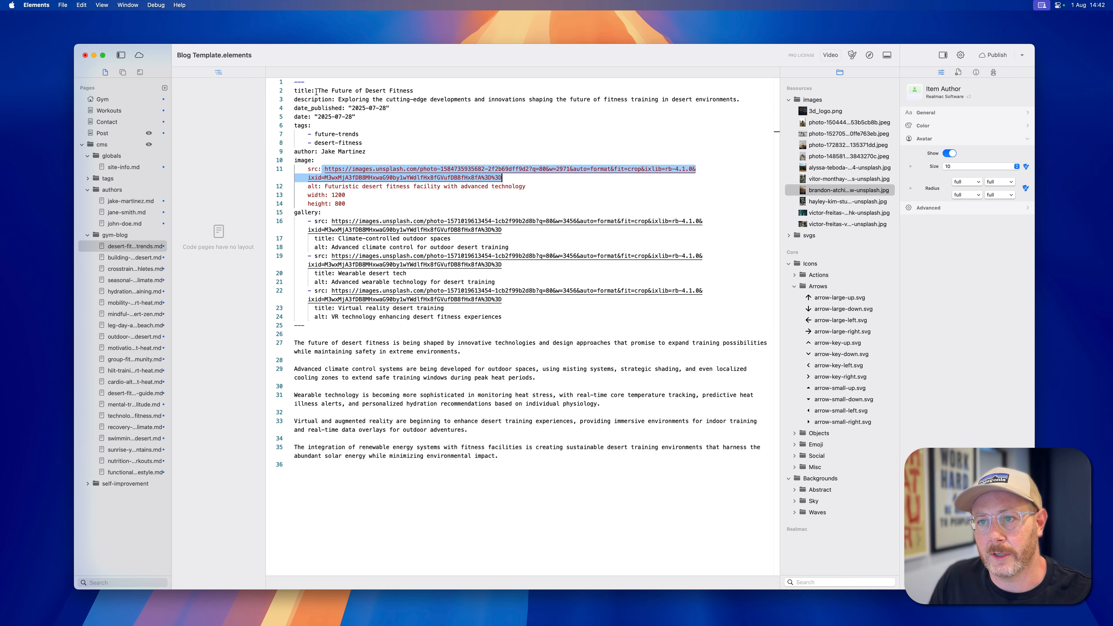
# Compare the title and image source in the Markdown file with the post rendered in Safari.
pyautogui.moveTo(317, 91); pyautogui.dragTo(414, 91)
pyautogui.press('super+Tab')
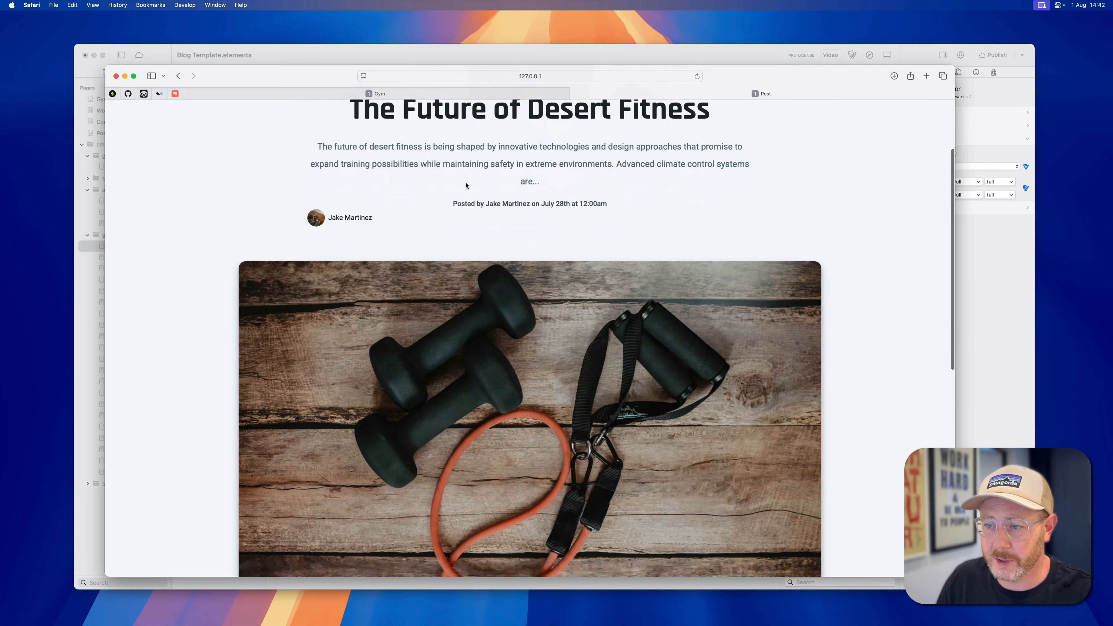
pyautogui.scroll(-5, 466, 186)
pyautogui.press('super+Tab')
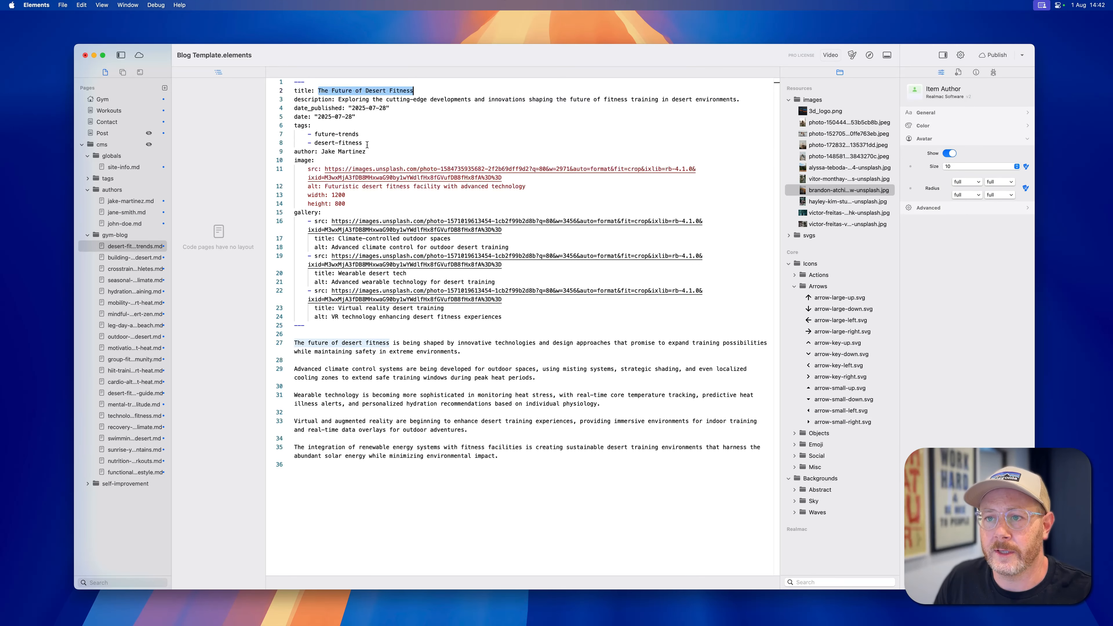
pyautogui.moveTo(325, 169); pyautogui.dragTo(501, 178)
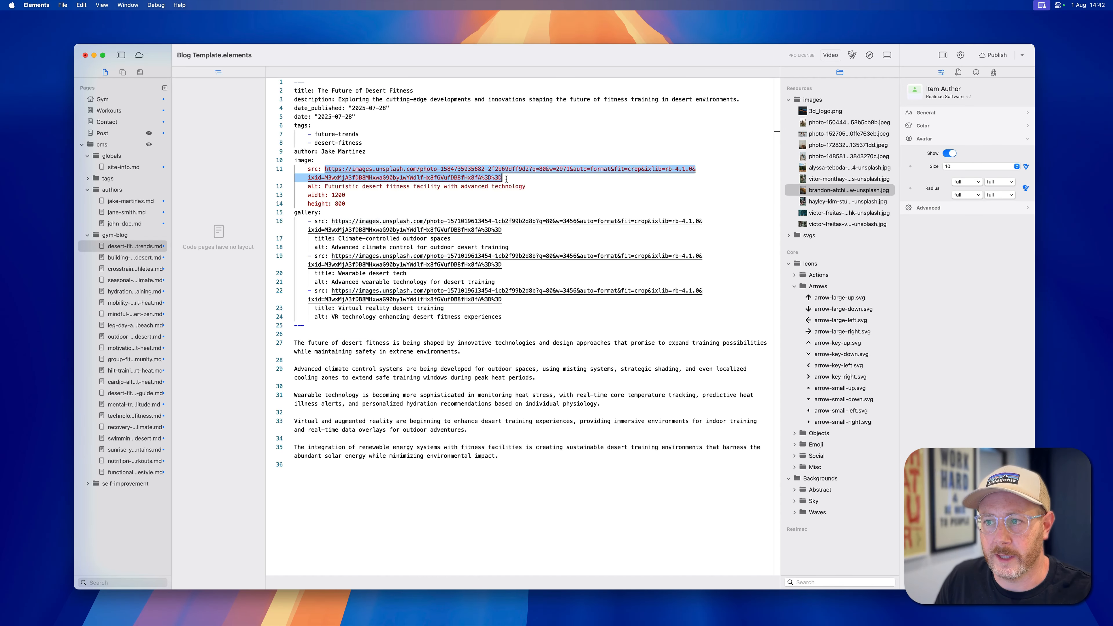
pyautogui.press('super+Tab')
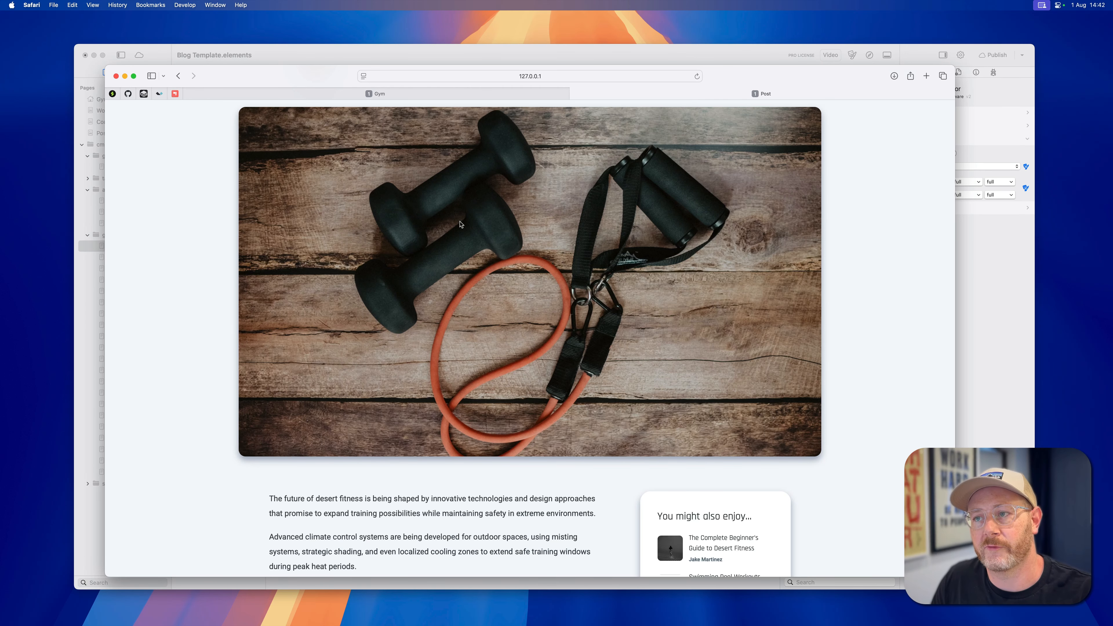
pyautogui.press('super+Tab')
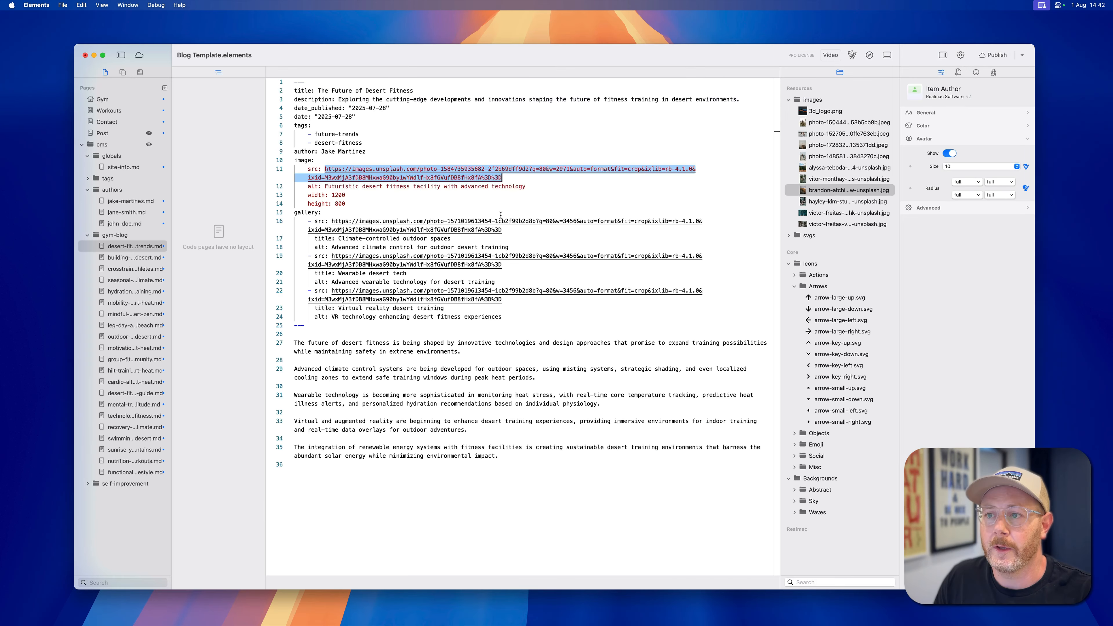
pyautogui.click(334, 161)
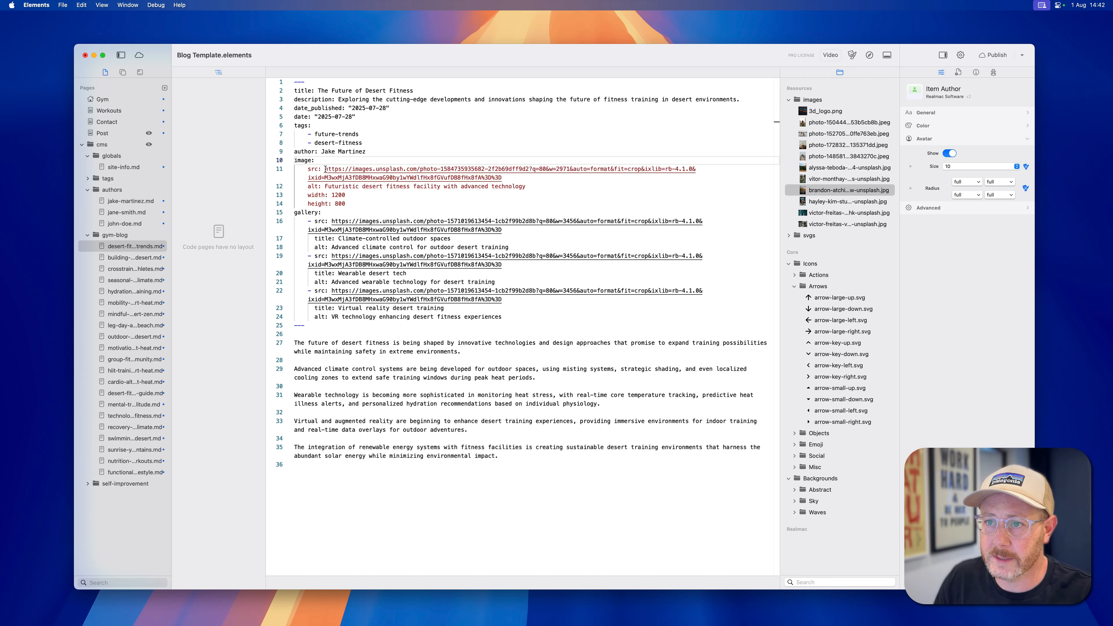
pyautogui.moveTo(326, 169); pyautogui.dragTo(503, 177)
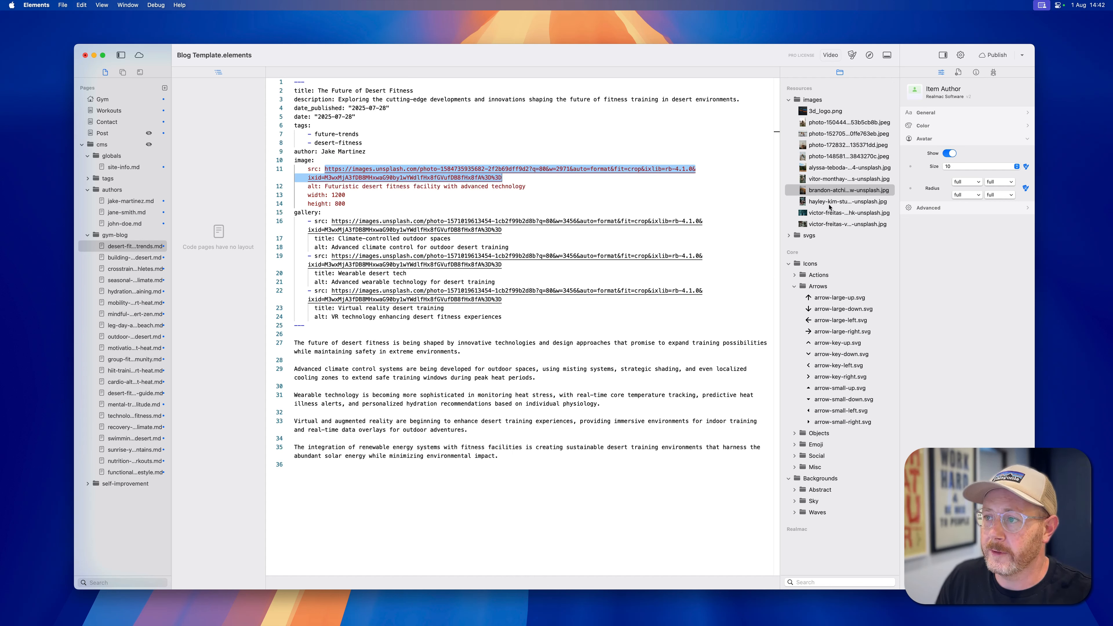
# Preview the victor-freitas-Pnm-9vBEQhk-unsplash image in the images resources folder and copy its file name.
pyautogui.click(821, 172)
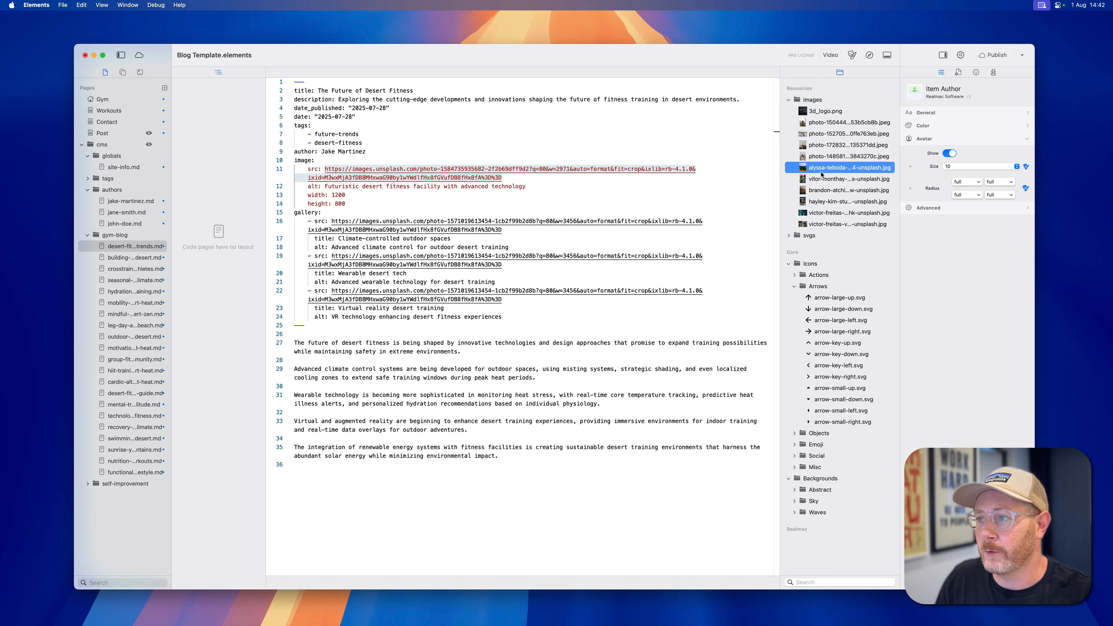
pyautogui.click(822, 213)
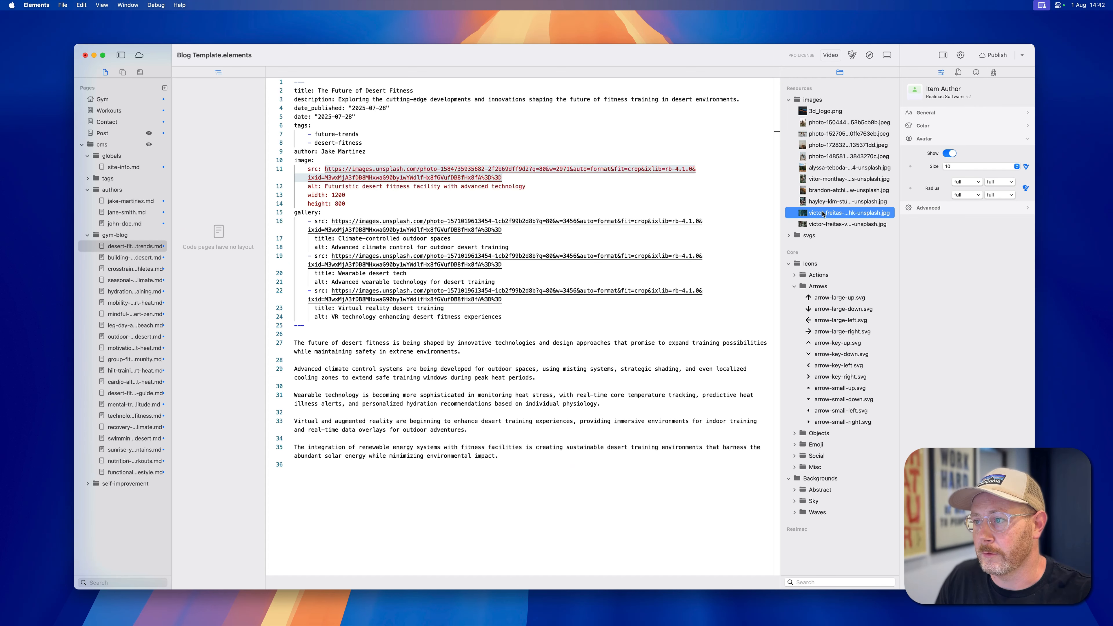
pyautogui.press('space')
pyautogui.press('space')
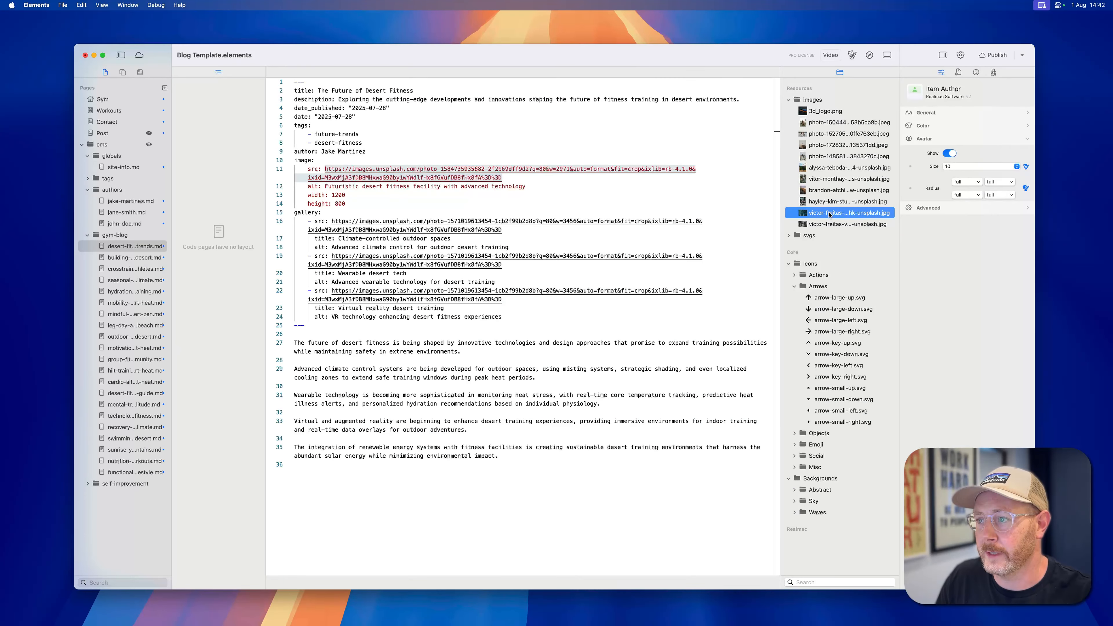
pyautogui.click(829, 213)
pyautogui.press('super+c')
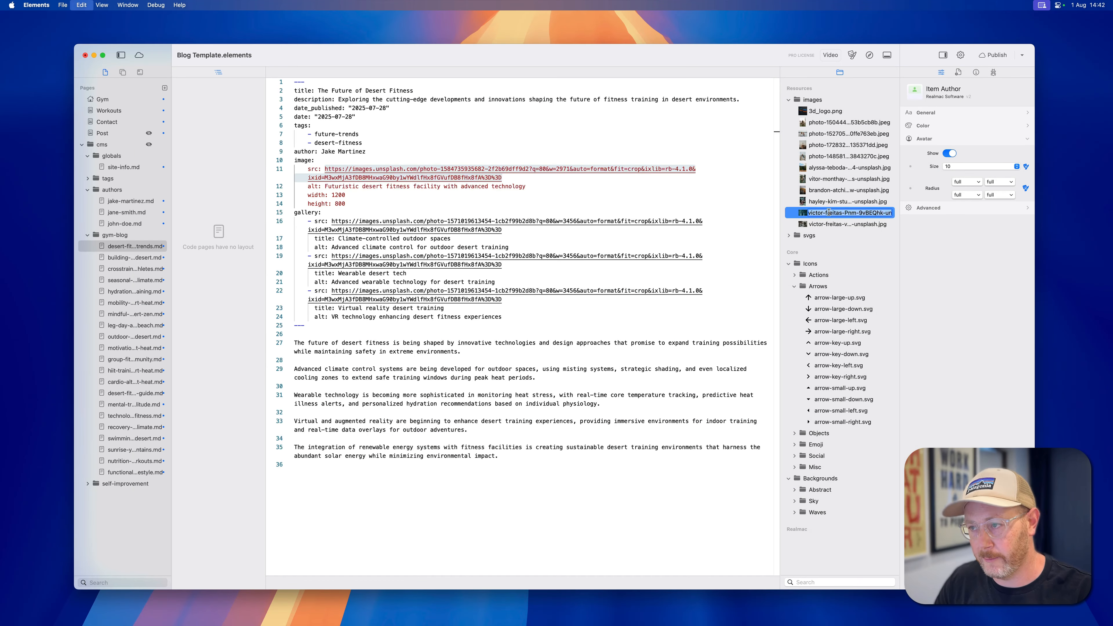
# Replace the post's main image src URL with images/victor-freitas-Pnm-9vBEQhk-unsplash.jpg.
pyautogui.click(505, 185)
pyautogui.click(495, 170)
pyautogui.doubleClick(508, 170)
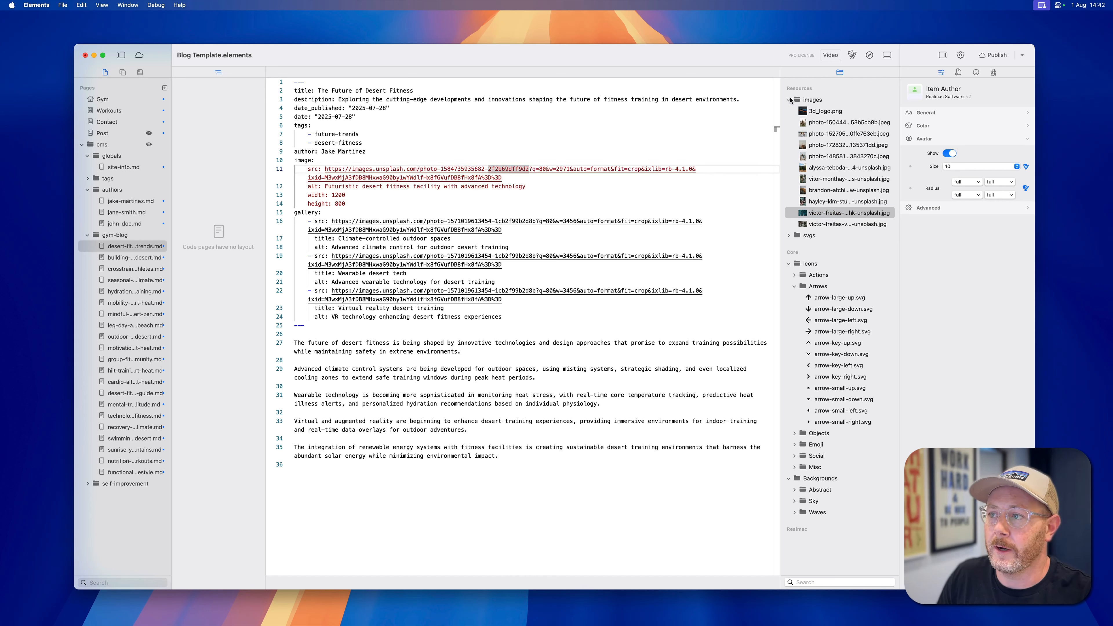
pyautogui.moveTo(502, 178); pyautogui.dragTo(325, 169)
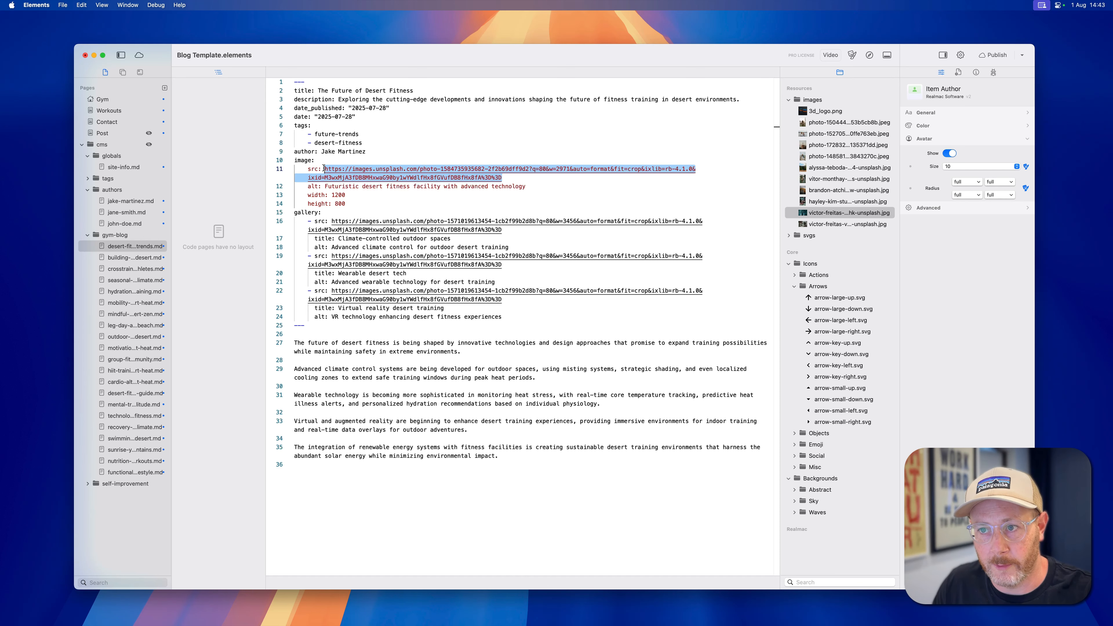
pyautogui.moveTo(325, 169); pyautogui.dragTo(505, 178)
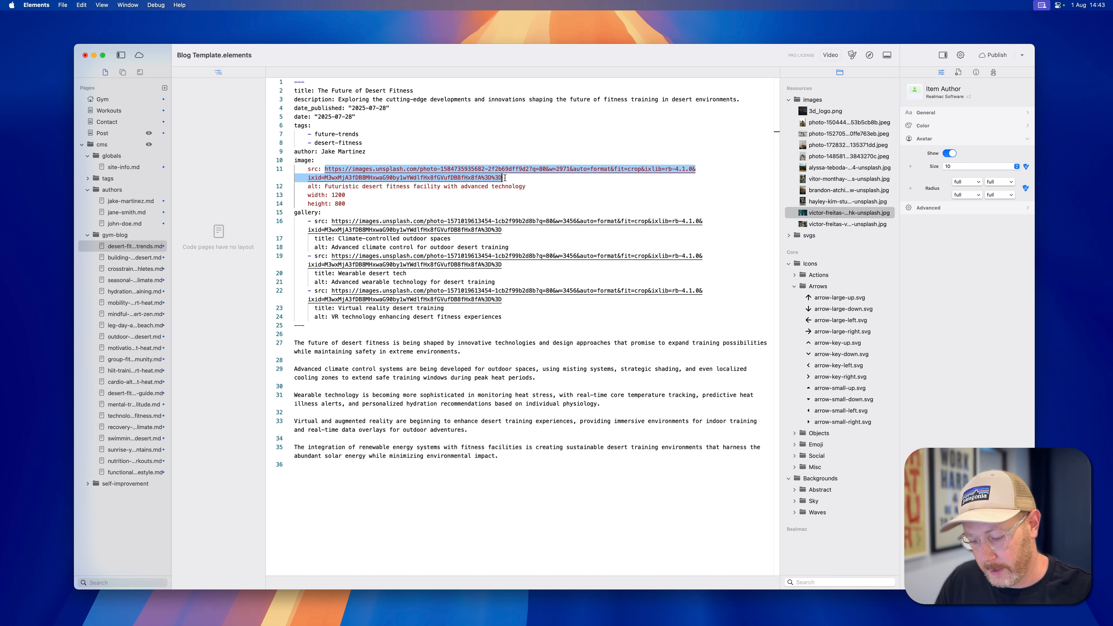
pyautogui.write('images/')
pyautogui.press('super+v')
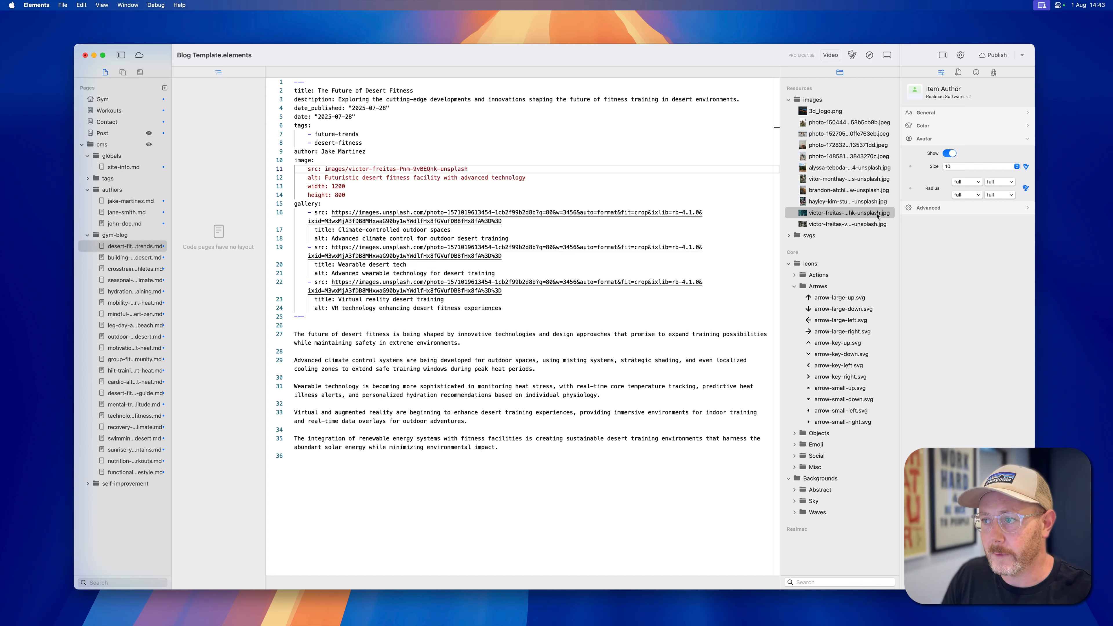
pyautogui.write('.jpg')
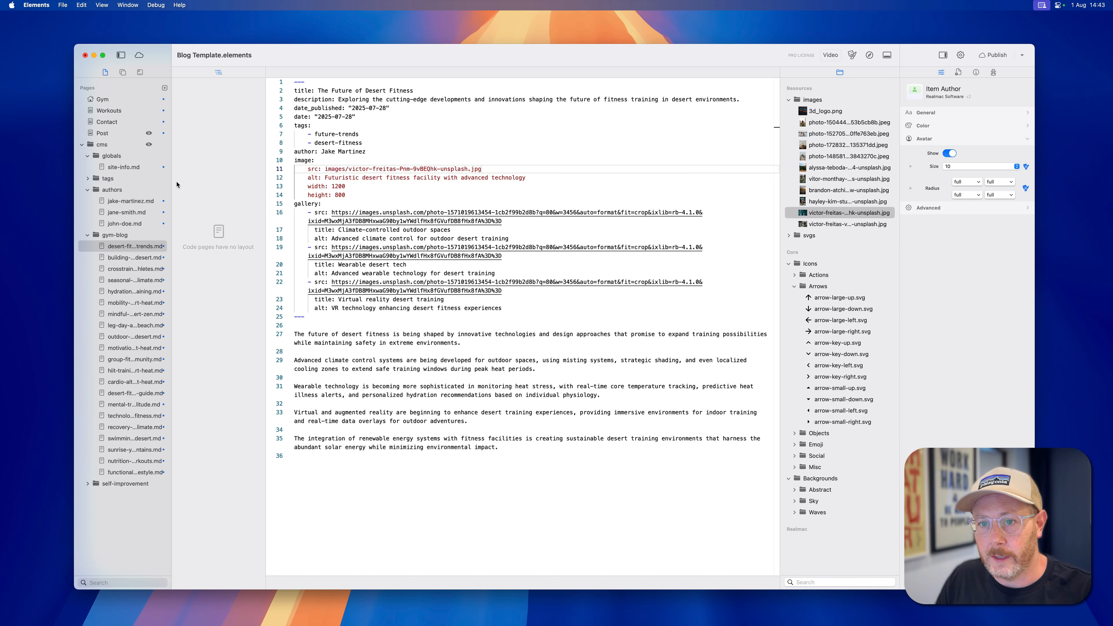
# On the Post page, check the main image's CMS field and delete the Item Author component from the header.
pyautogui.click(127, 100)
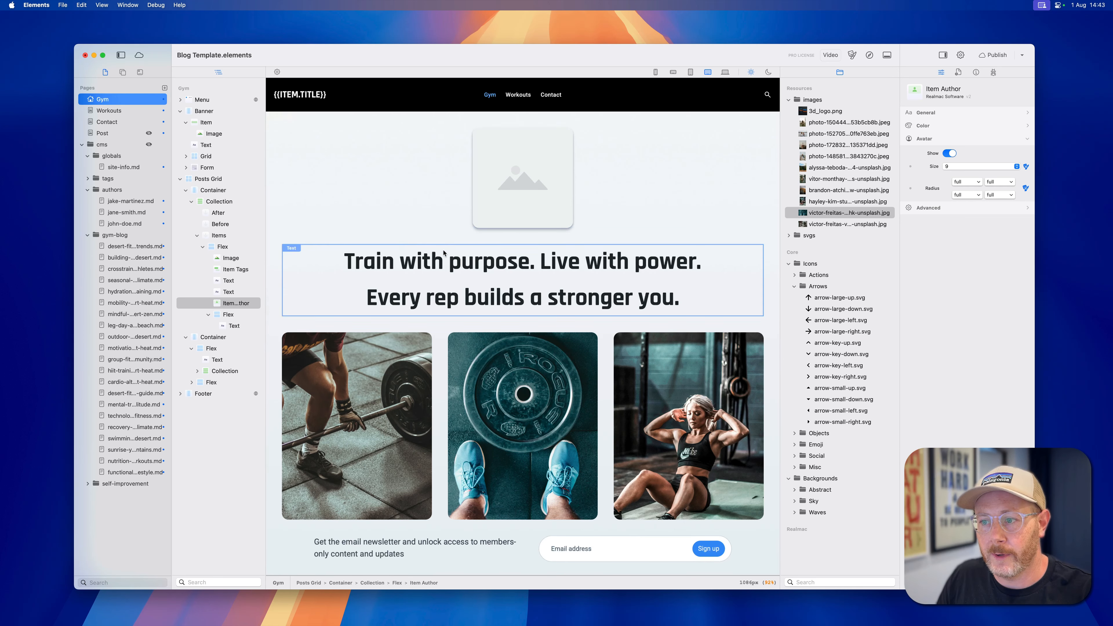
pyautogui.click(103, 134)
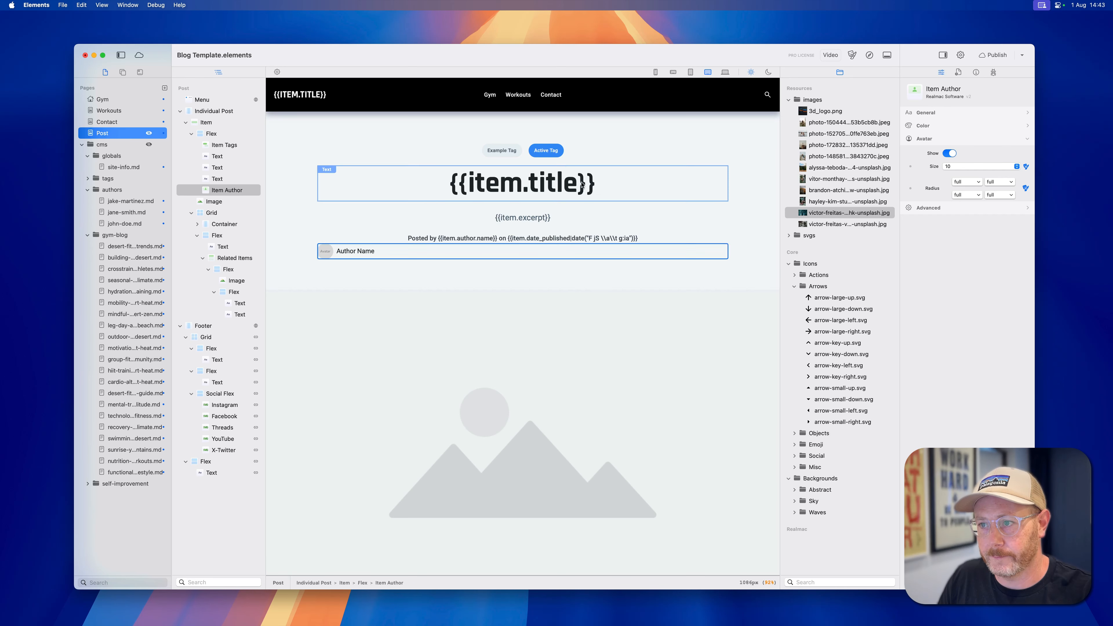
pyautogui.click(564, 395)
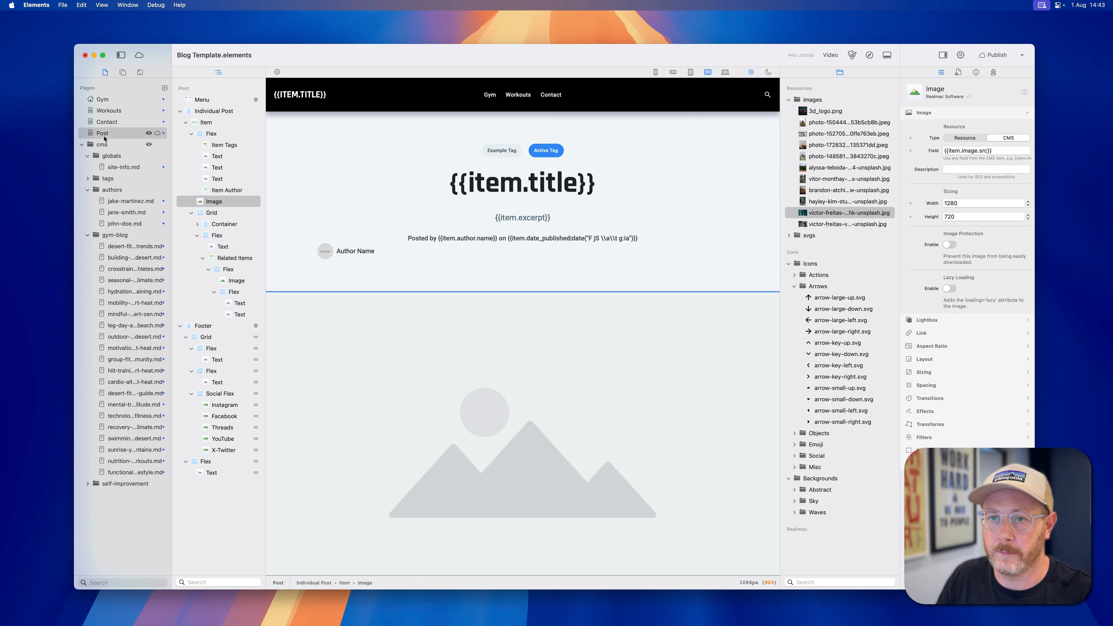
pyautogui.click(970, 149)
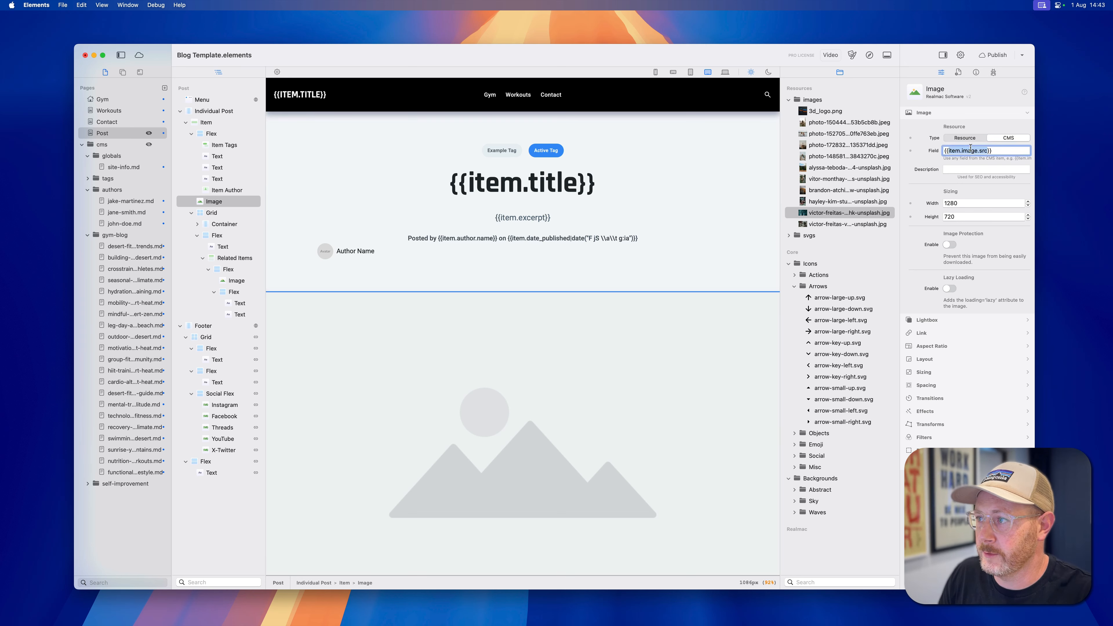
pyautogui.click(971, 149)
pyautogui.click(378, 256)
pyautogui.press('Delete')
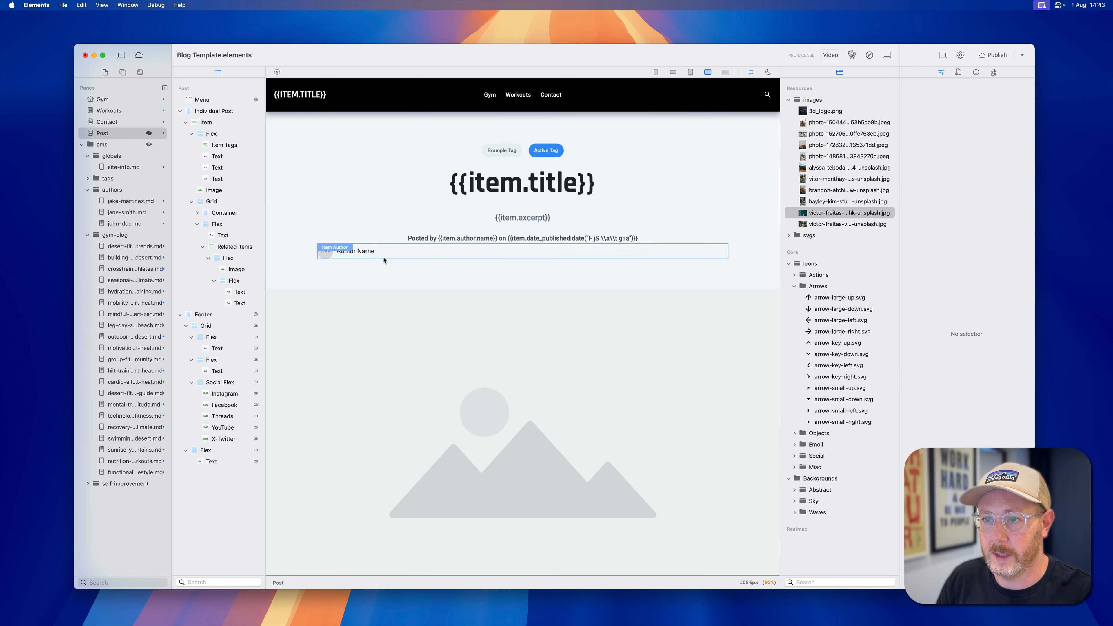
# Switch to Safari, reload the post and check its main image and header.
pyautogui.press('super+Tab')
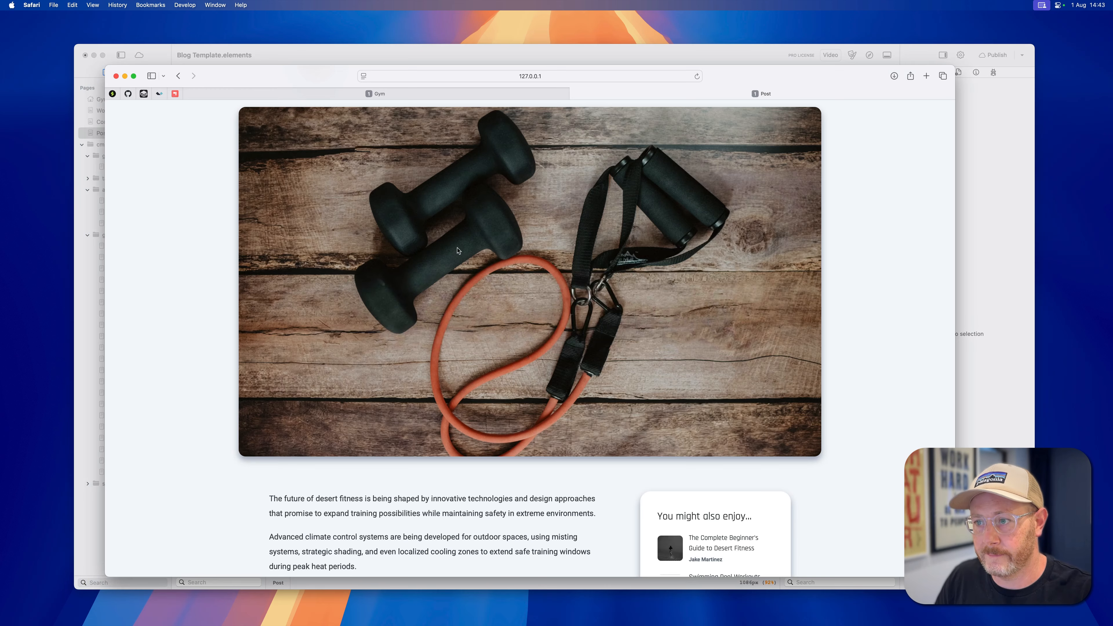
pyautogui.press('super+r')
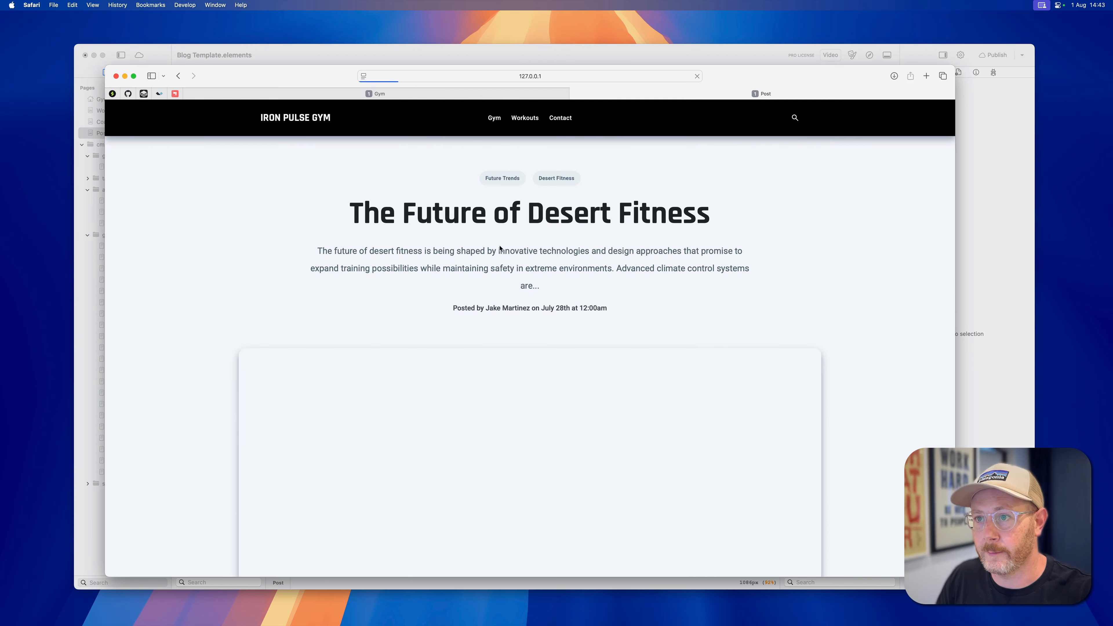
pyautogui.scroll(-5, 453, 323)
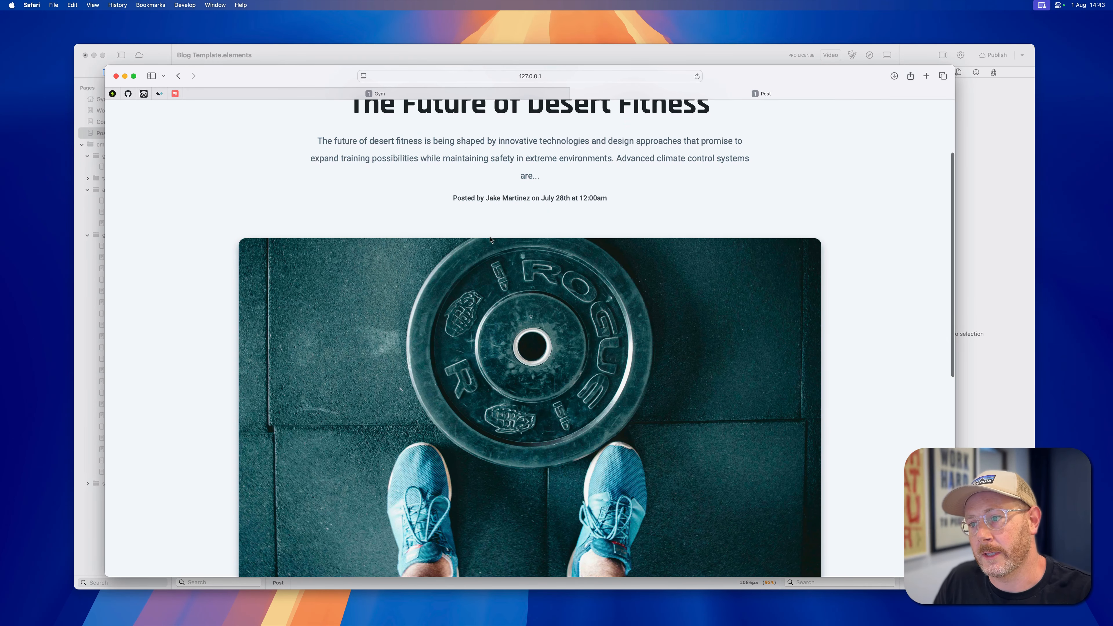
pyautogui.scroll(-1, 491, 238)
pyautogui.scroll(6, 490, 239)
pyautogui.scroll(-5, 425, 445)
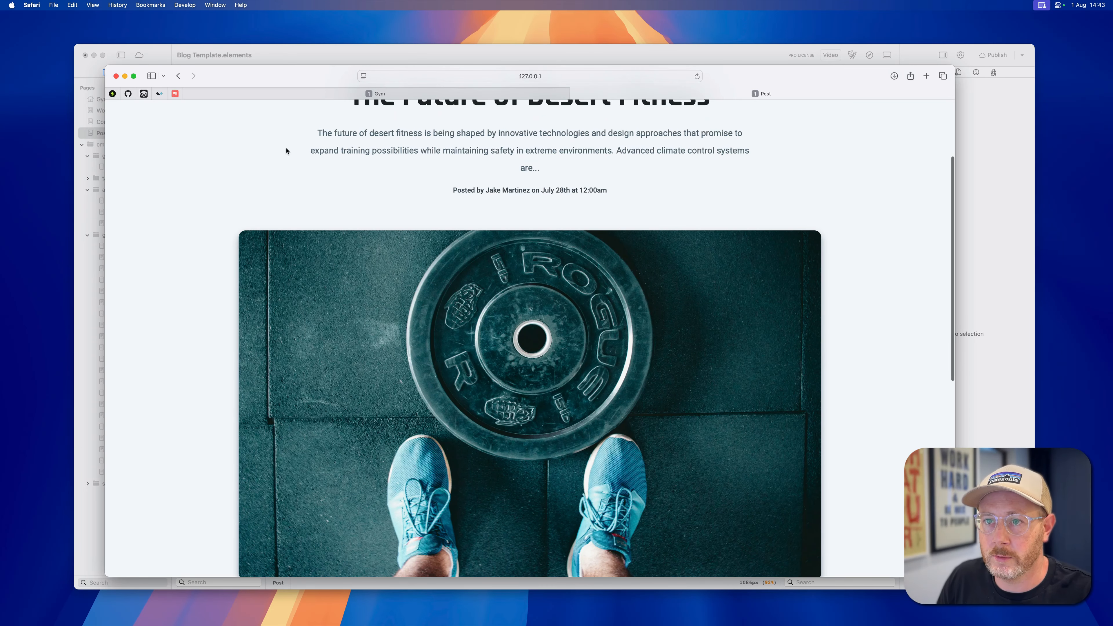
pyautogui.scroll(3, 203, 115)
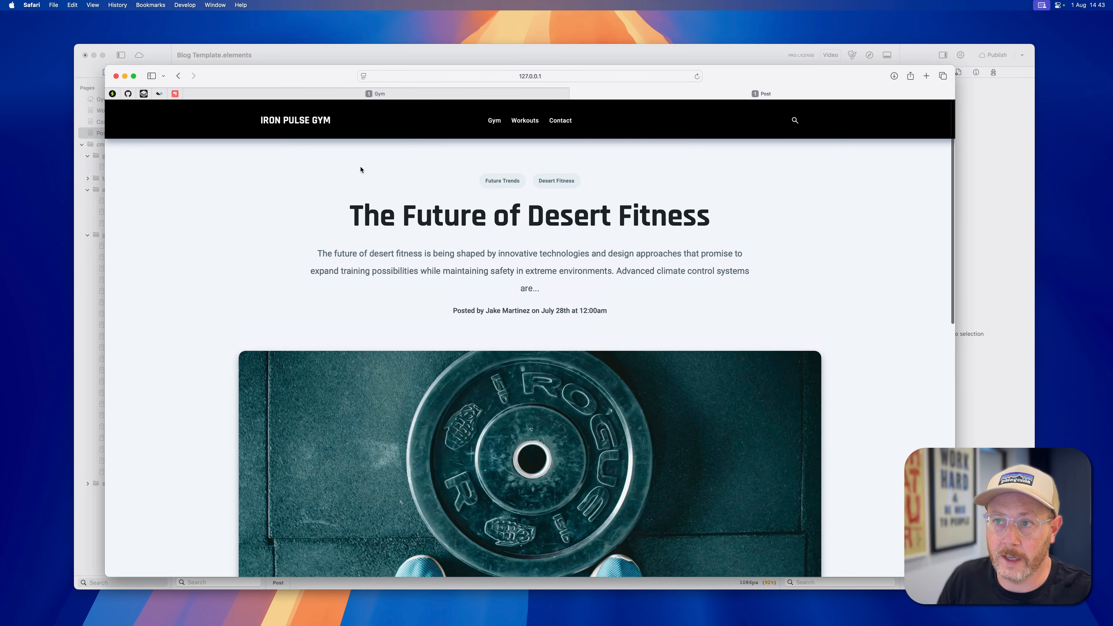
# Open the Gym page of the site and review the post listing's images and author lines.
pyautogui.click(493, 115)
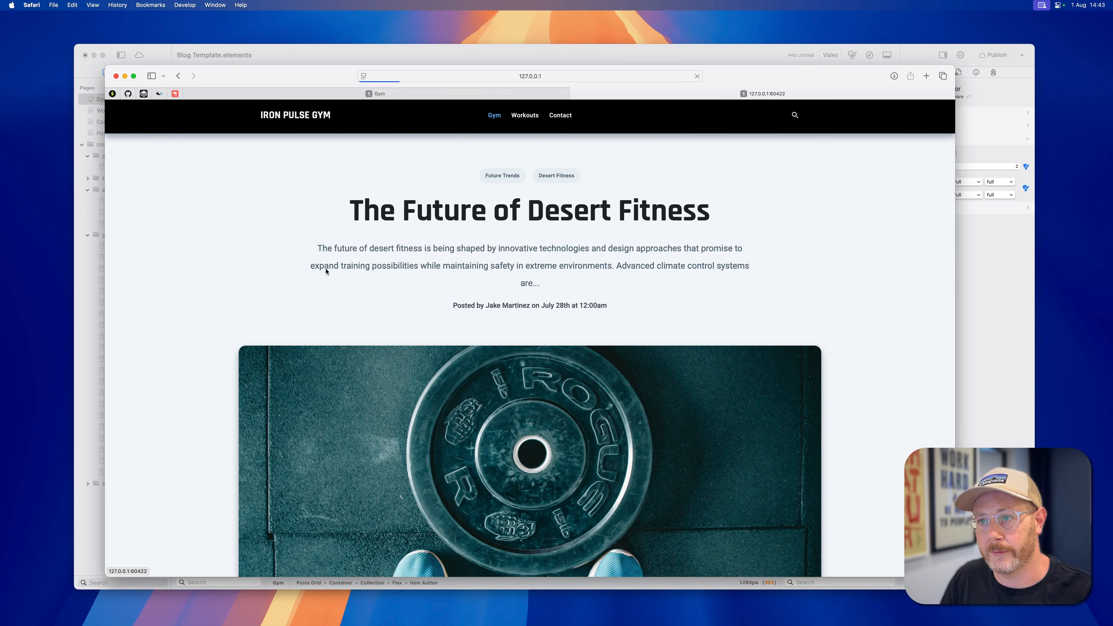
pyautogui.scroll(-3, 303, 279)
pyautogui.scroll(-8, 297, 282)
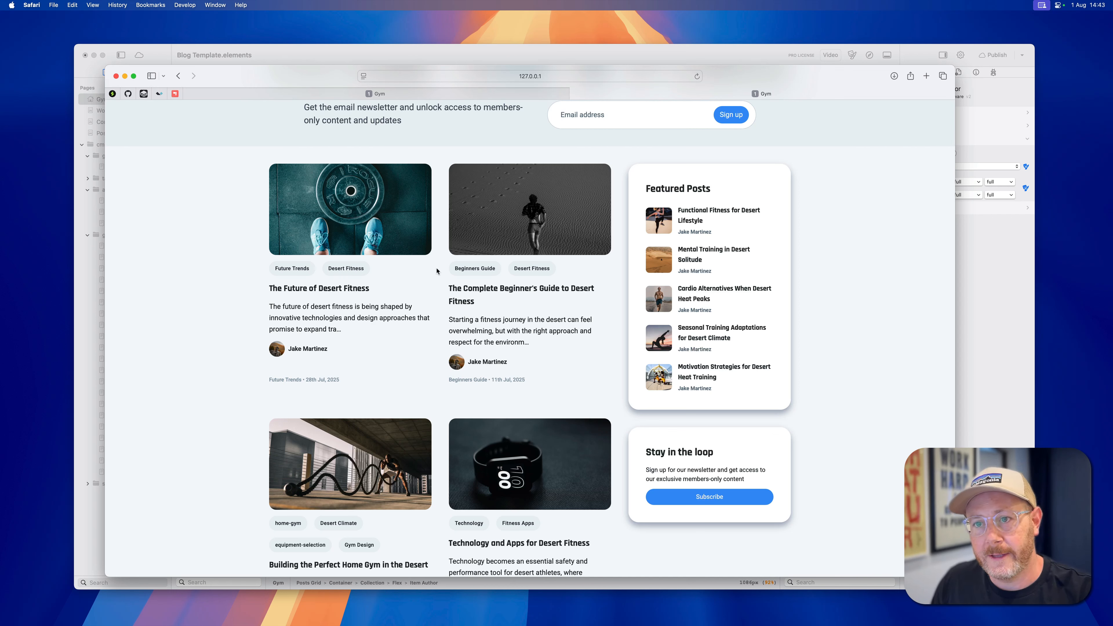
pyautogui.scroll(10, 437, 271)
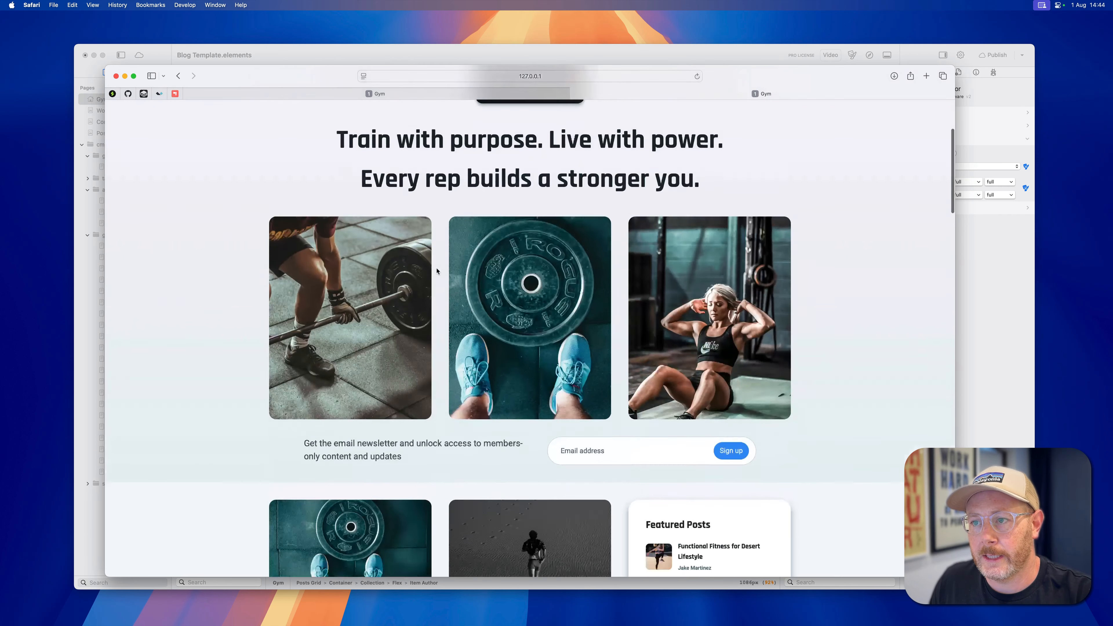